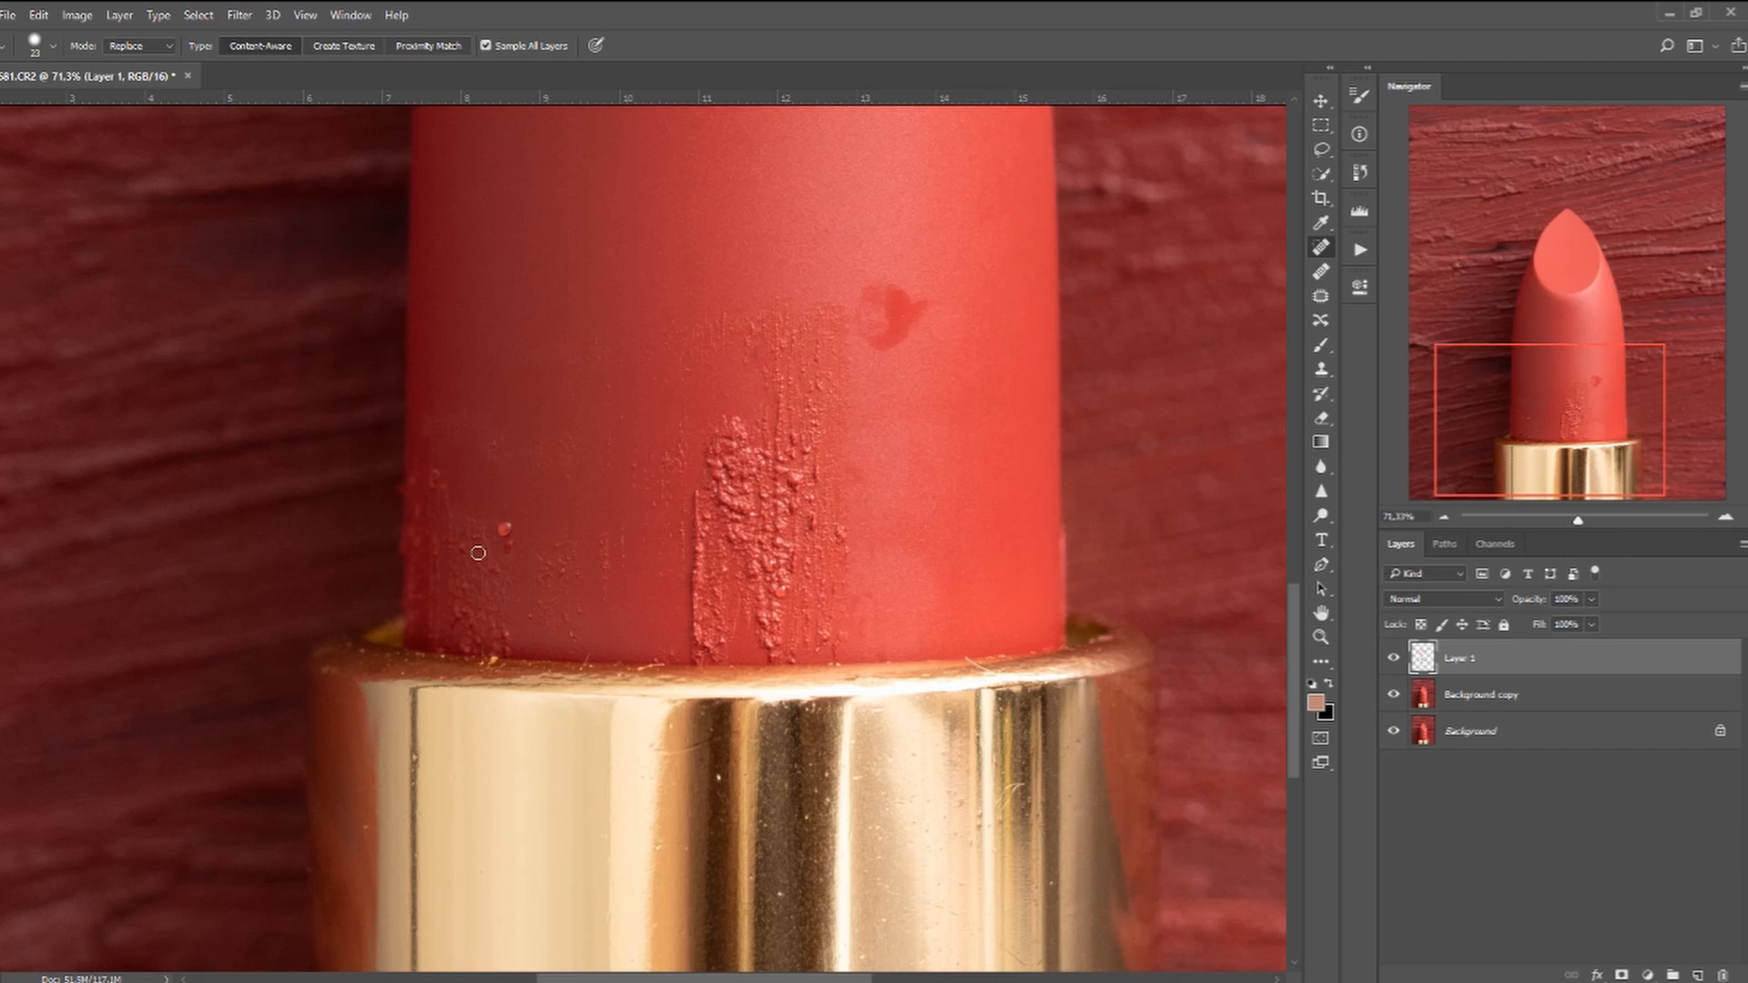
# Remove the small blemishes on the lower part of the lipstick's shaded side with the Spot Healing Brush.
pyautogui.click(504, 529)
pyautogui.moveTo(491, 661); pyautogui.dragTo(457, 477)
pyautogui.scroll(3, 626, 566)
pyautogui.moveTo(1033, 452); pyautogui.dragTo(1021, 452)
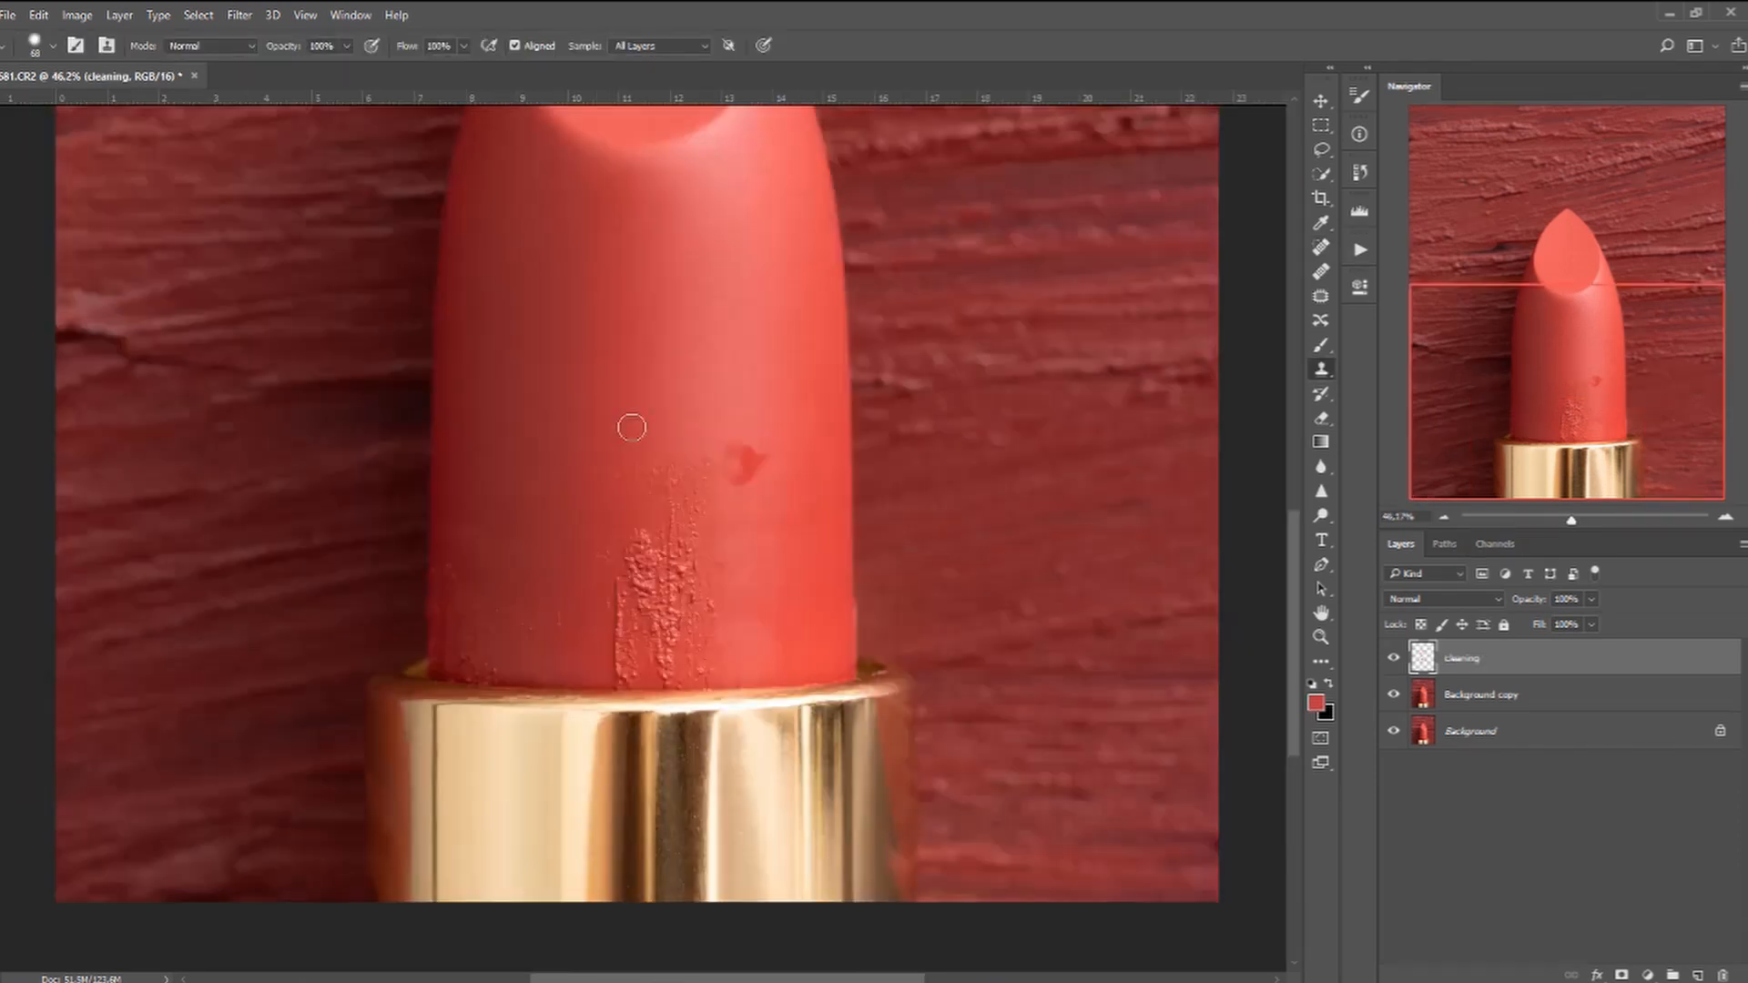
# Clone smooth lipstick color over the rough, crumbly patches above the gold rim on the cleaning layer.
pyautogui.moveTo(675, 370)
pyautogui.mouseDown()
pyautogui.moveTo(680, 534)
pyautogui.moveTo(692, 494)
pyautogui.moveTo(753, 466)
pyautogui.moveTo(746, 627)
pyautogui.moveTo(656, 585)
pyautogui.moveTo(660, 635)
pyautogui.moveTo(710, 635)
pyautogui.mouseUp()
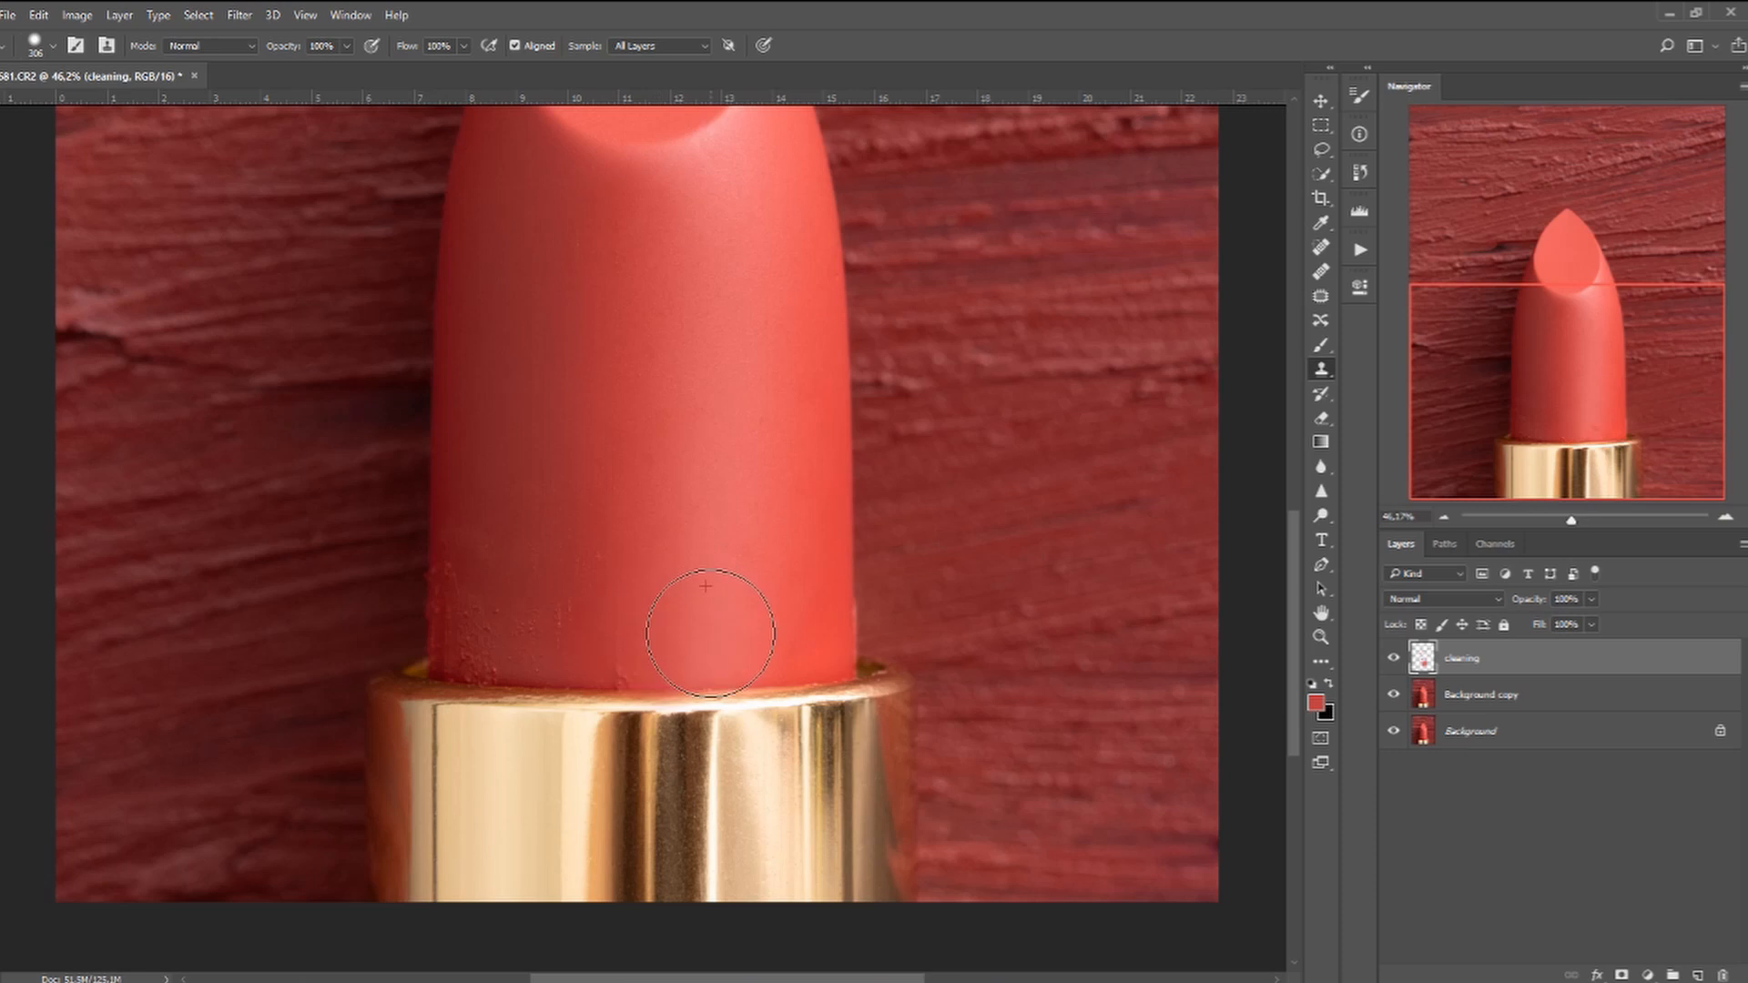
pyautogui.moveTo(544, 516); pyautogui.dragTo(558, 555)
pyautogui.keyDown('alt'); pyautogui.rightClick(560, 555); pyautogui.keyUp('alt')
pyautogui.keyDown('alt'); pyautogui.rightClick(466, 499); pyautogui.keyUp('alt')
pyautogui.moveTo(477, 537); pyautogui.dragTo(472, 613)
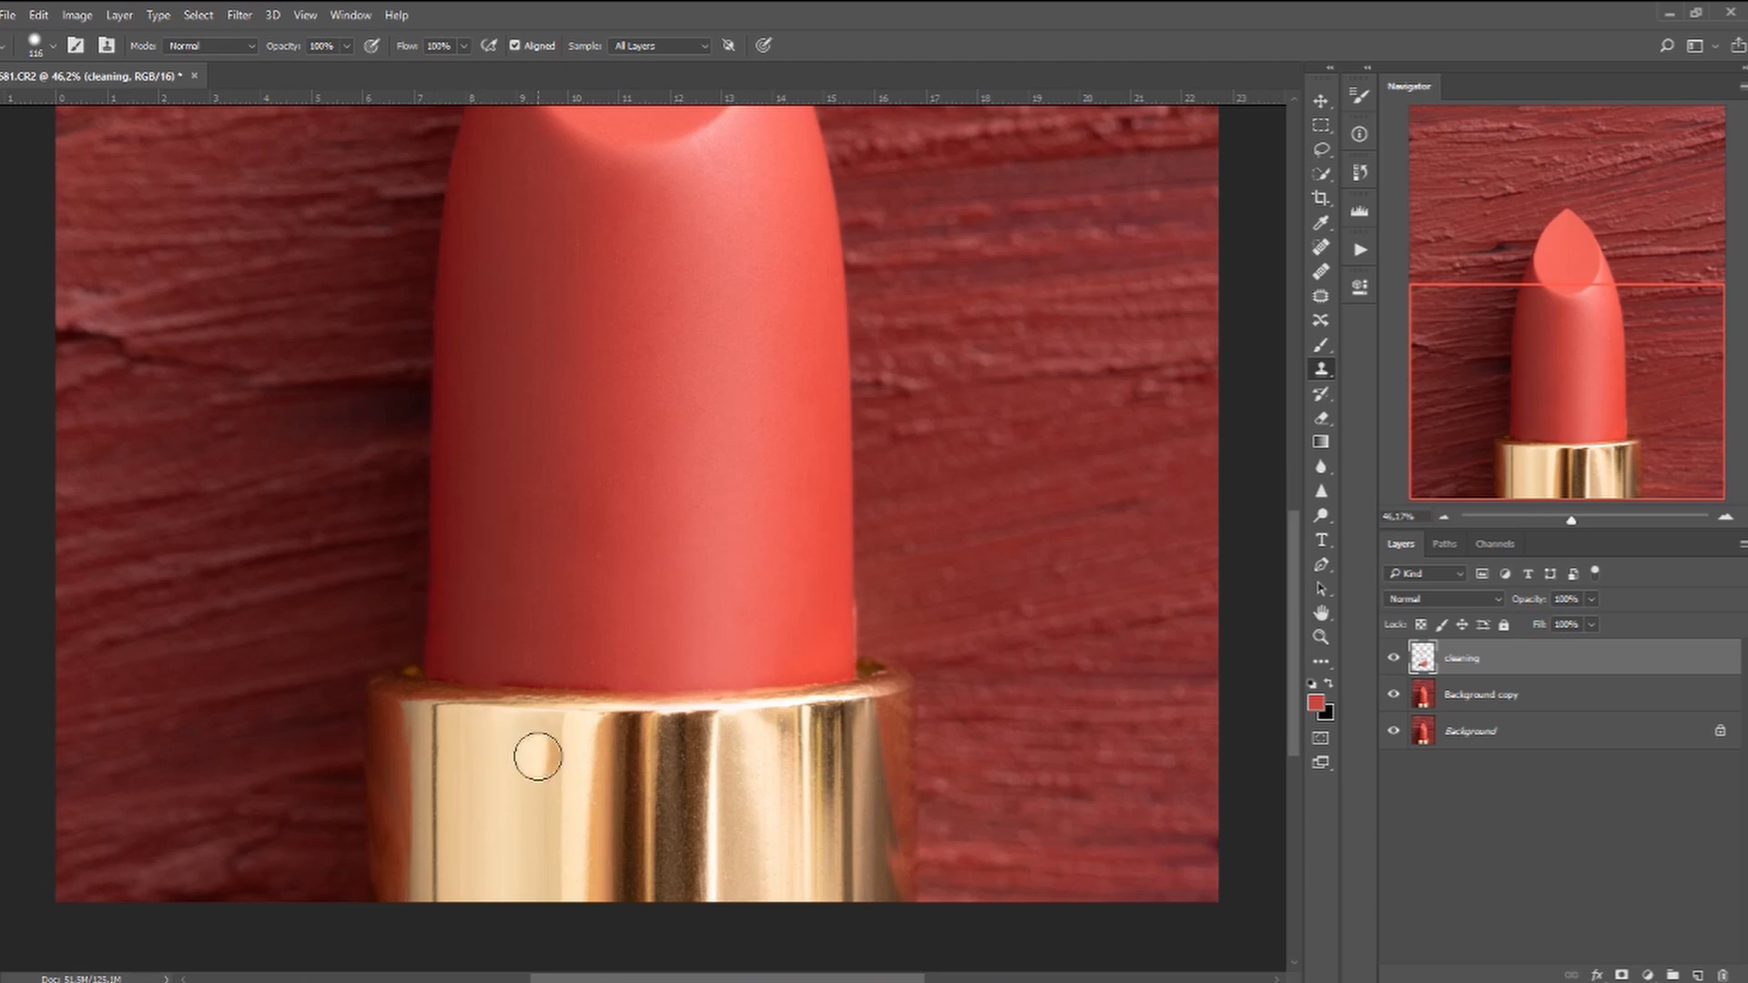
# Erase the cloned color that spills over the gold rim at the lipstick's base.
pyautogui.scroll(3, 537, 757)
pyautogui.press('e')
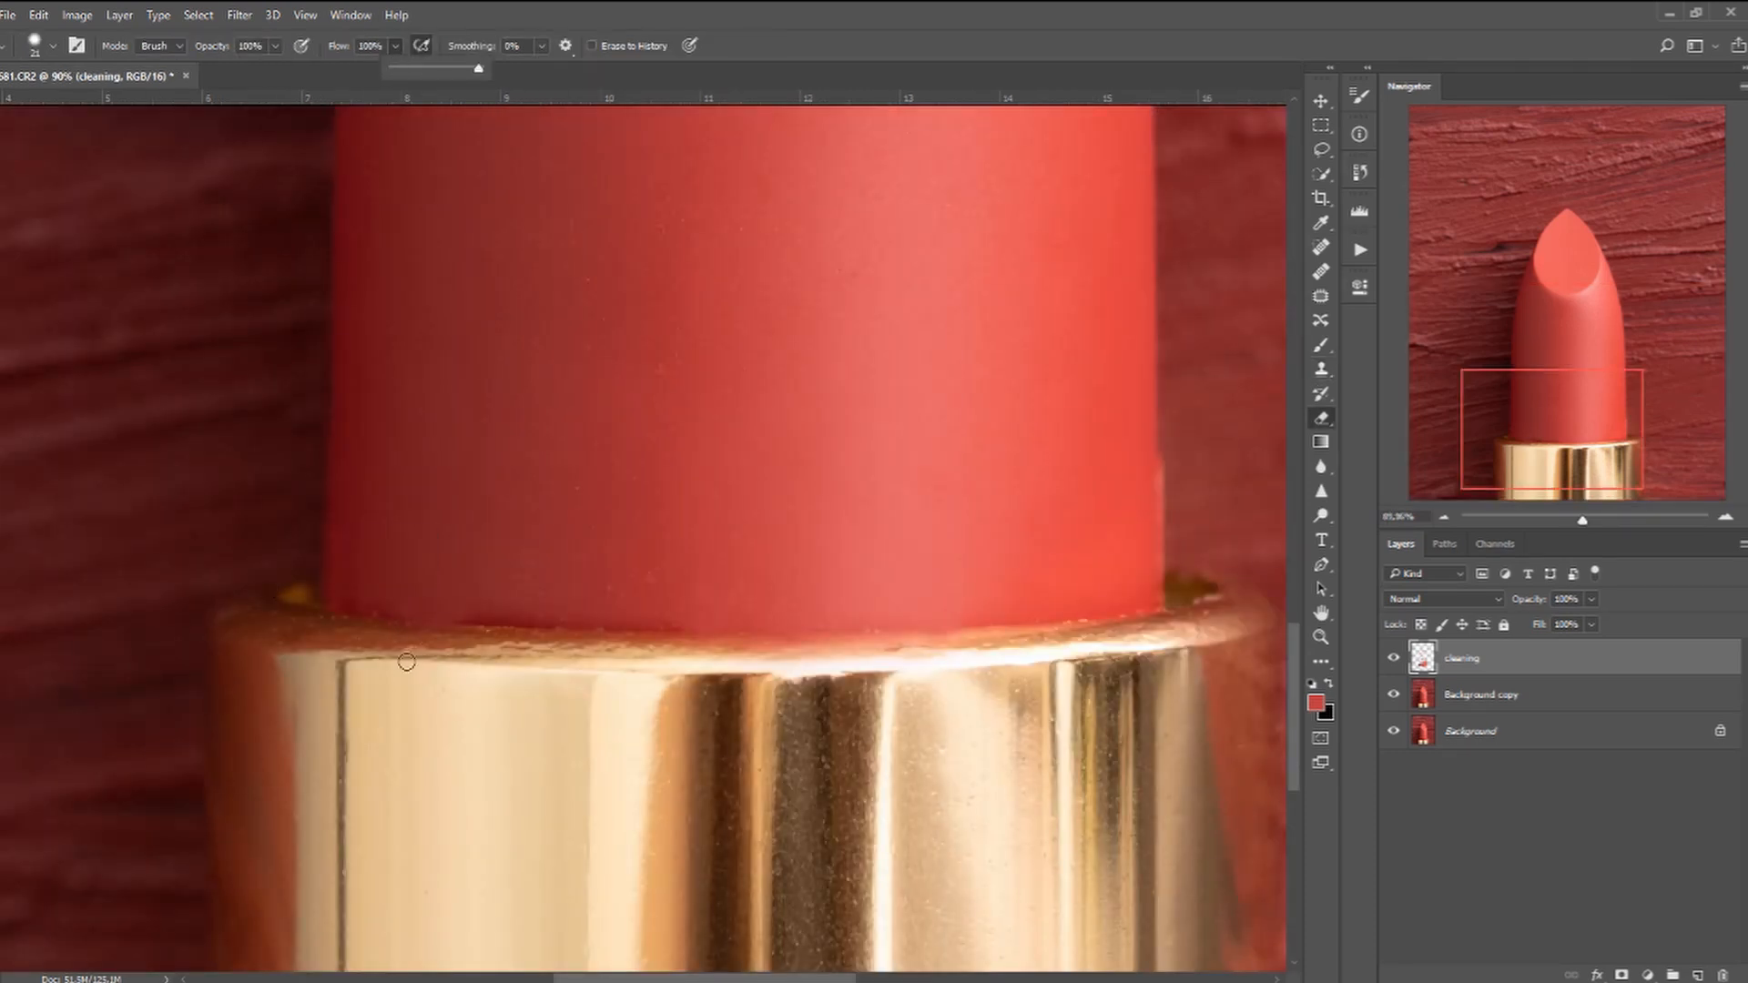
pyautogui.moveTo(733, 643); pyautogui.dragTo(983, 639)
pyautogui.scroll(-5, 1114, 345)
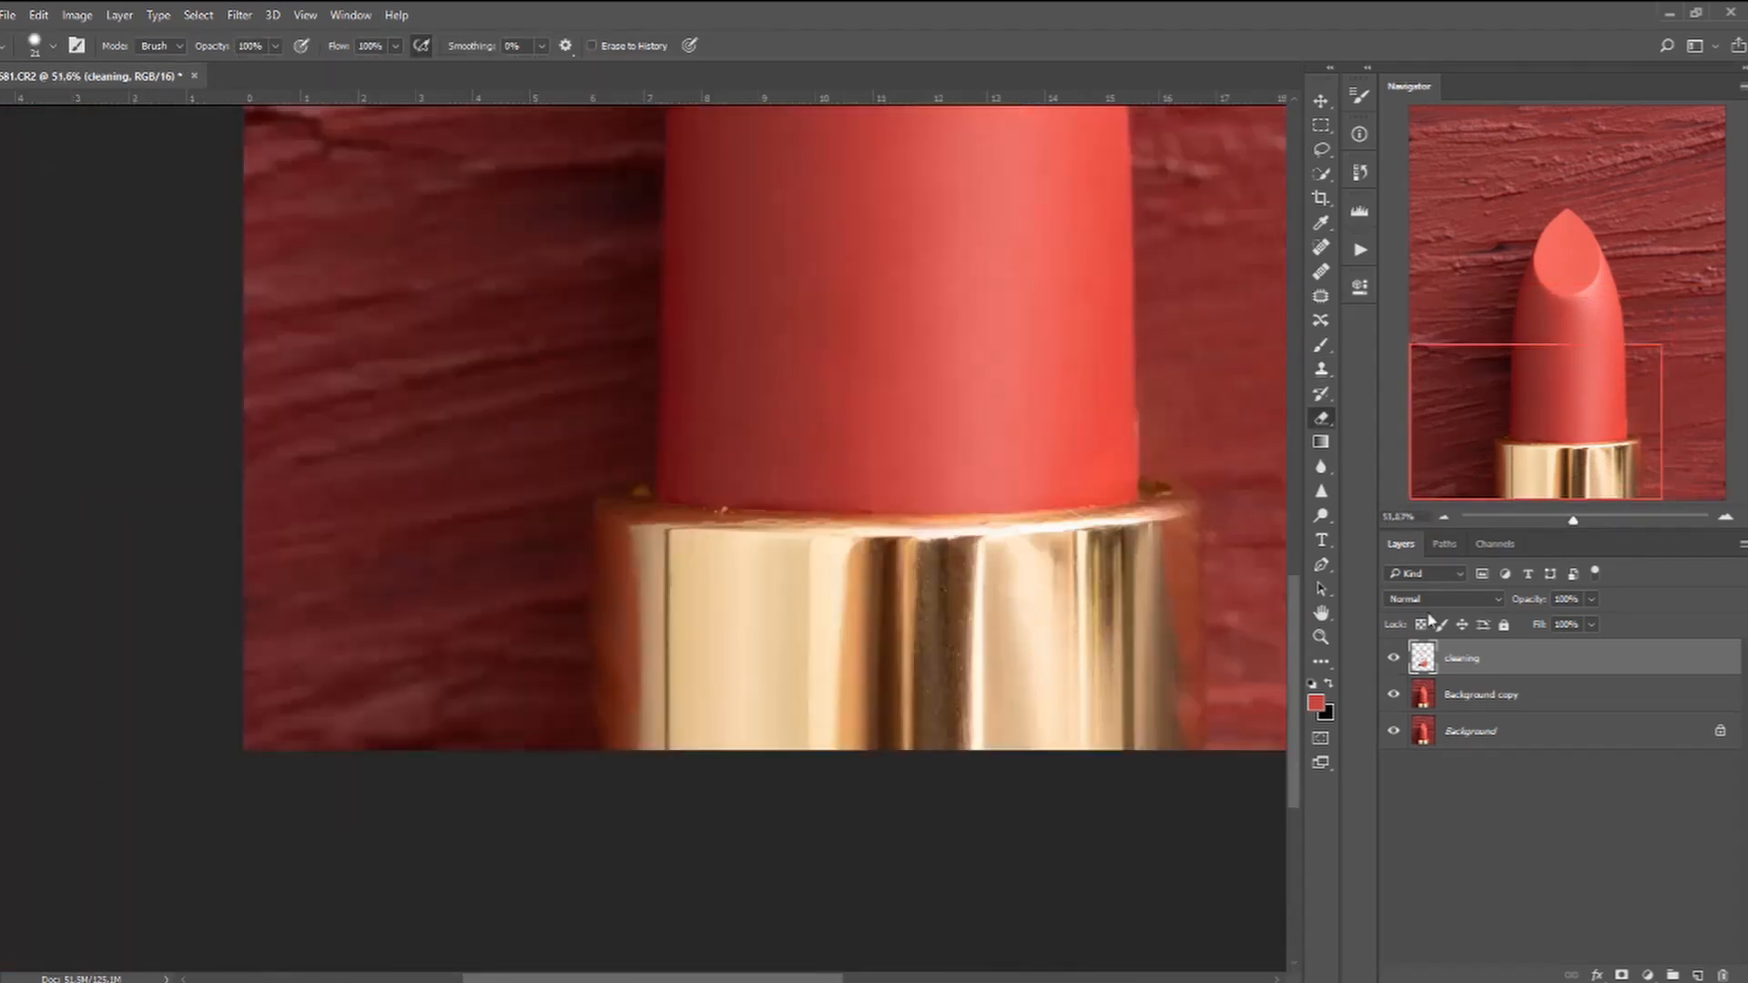
# Clone background over the small bump on the lipstick's right edge just above the gold rim.
pyautogui.press('s')
pyautogui.keyDown('alt'); pyautogui.click(1221, 401); pyautogui.keyUp('alt')
pyautogui.moveTo(1139, 356); pyautogui.dragTo(1139, 368)
pyautogui.scroll(-5, 510, 838)
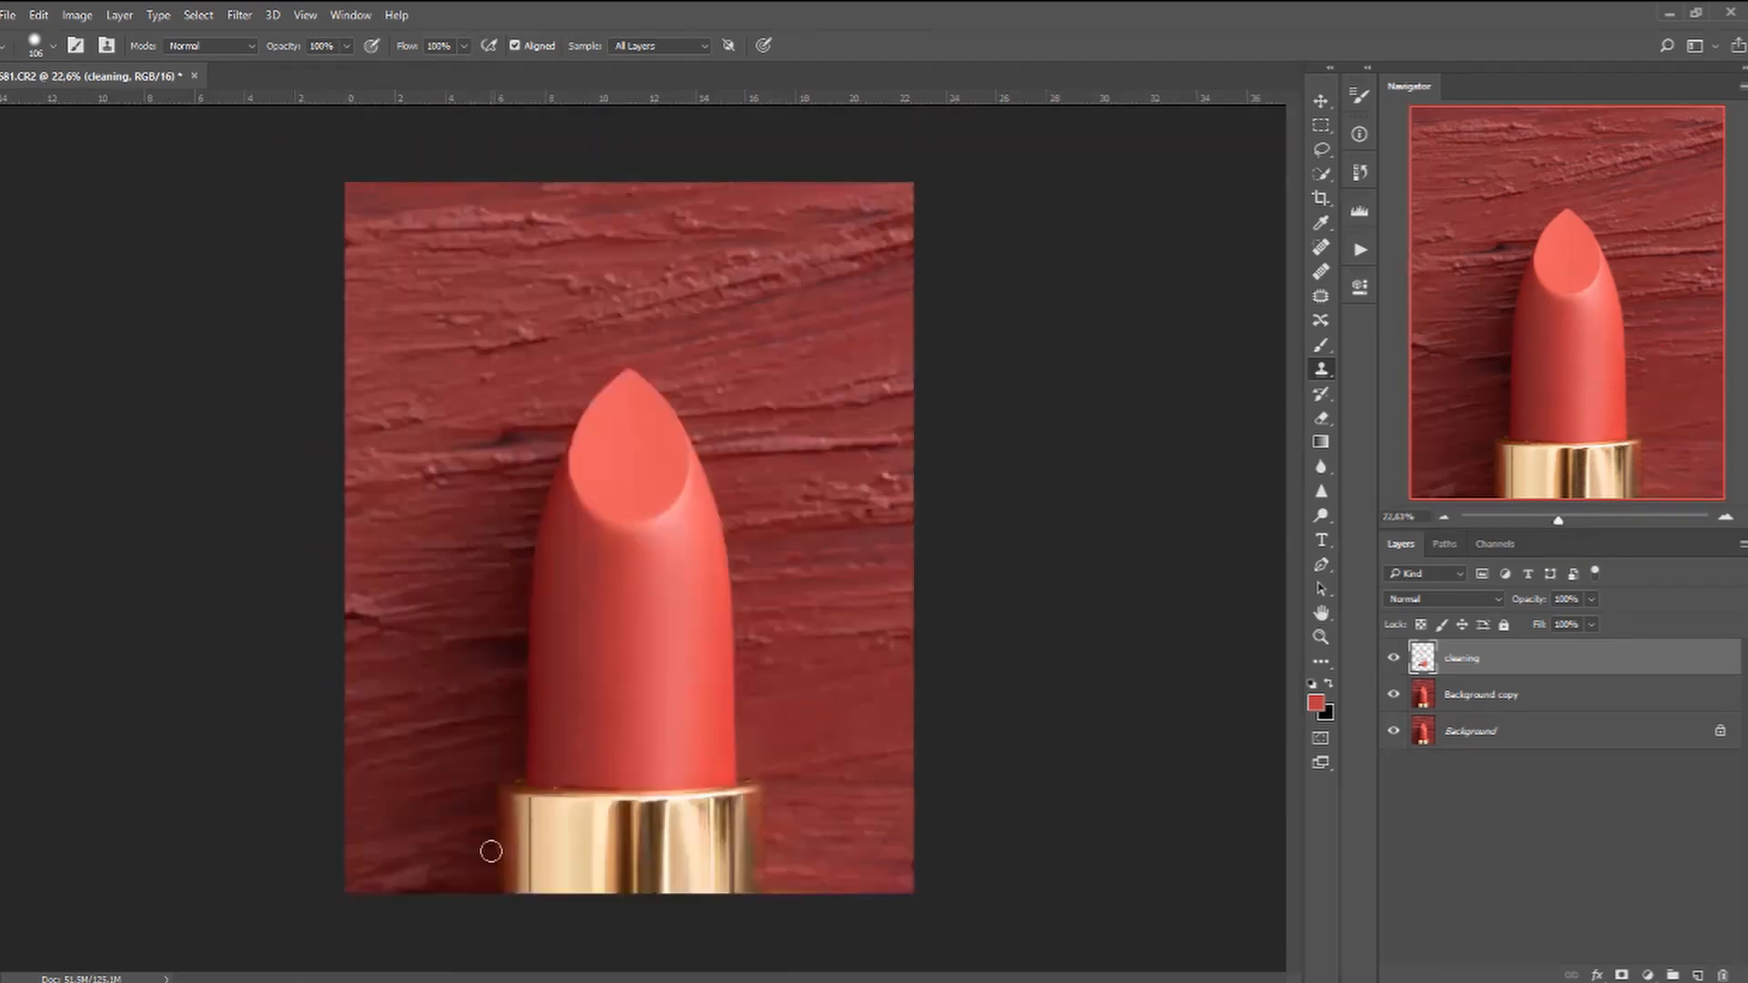
# Inspect the lipstick body and its edge along the gold rim for remaining blemishes.
pyautogui.scroll(2, 497, 856)
pyautogui.scroll(4, 572, 762)
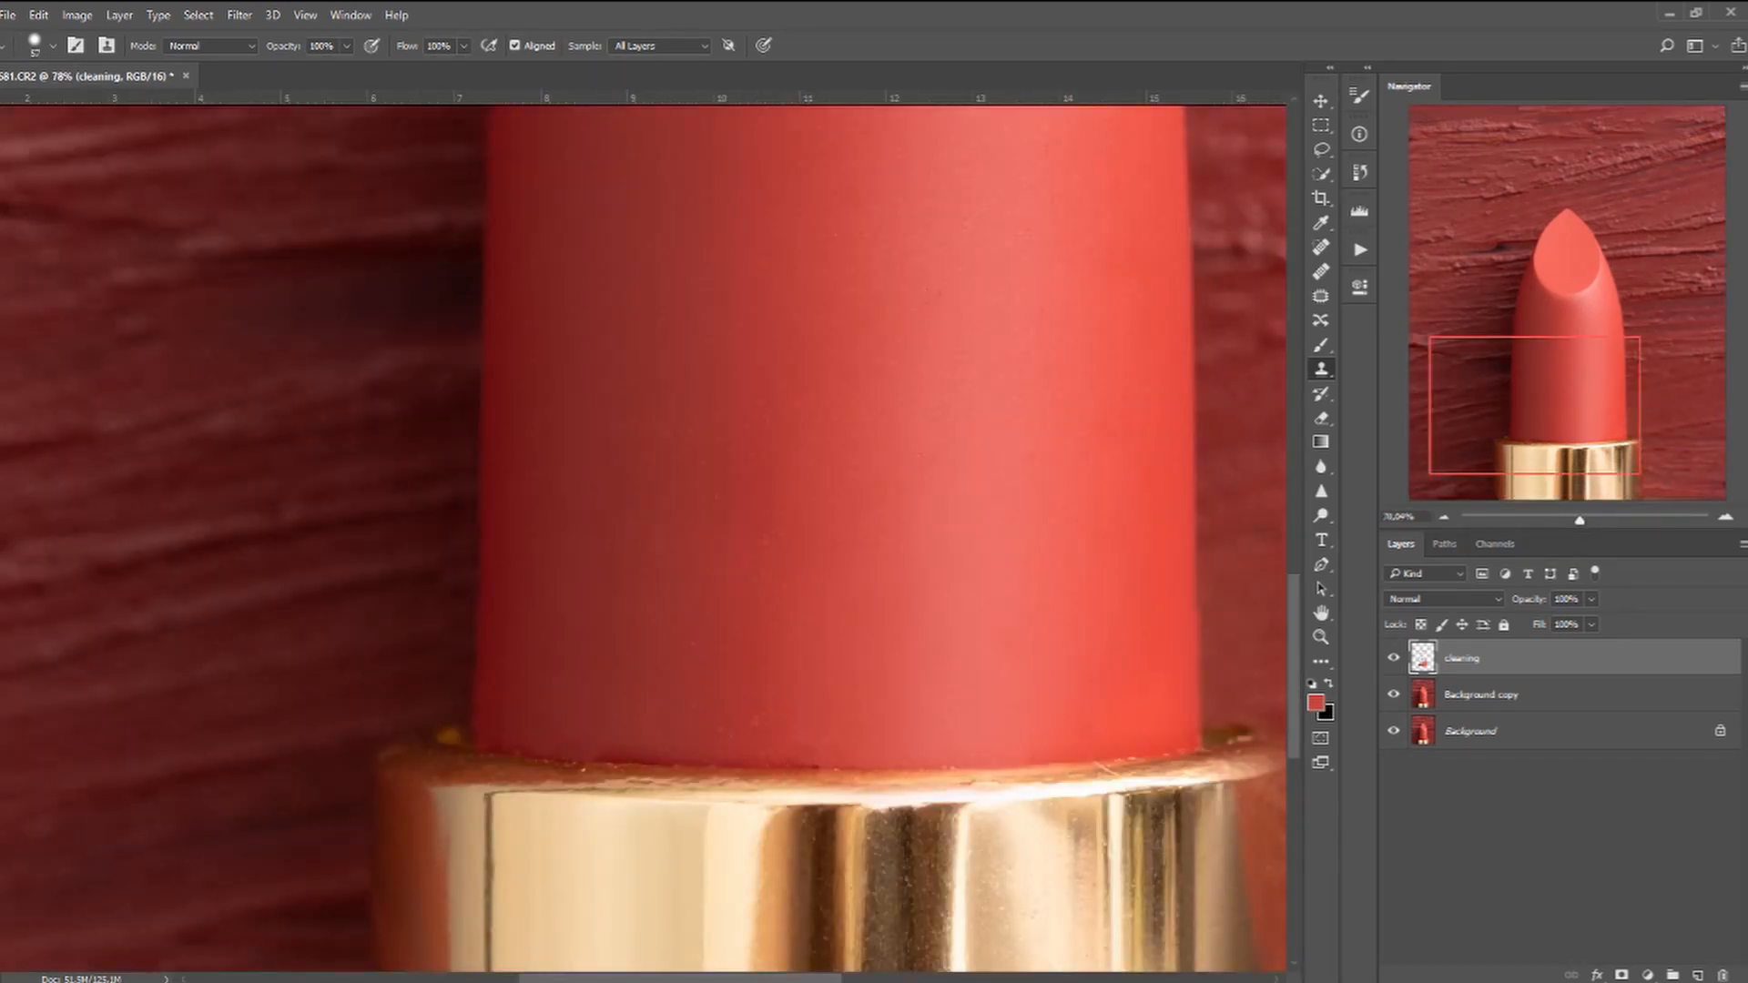
pyautogui.scroll(-4, 805, 774)
pyautogui.scroll(4, 807, 831)
pyautogui.scroll(2, 865, 773)
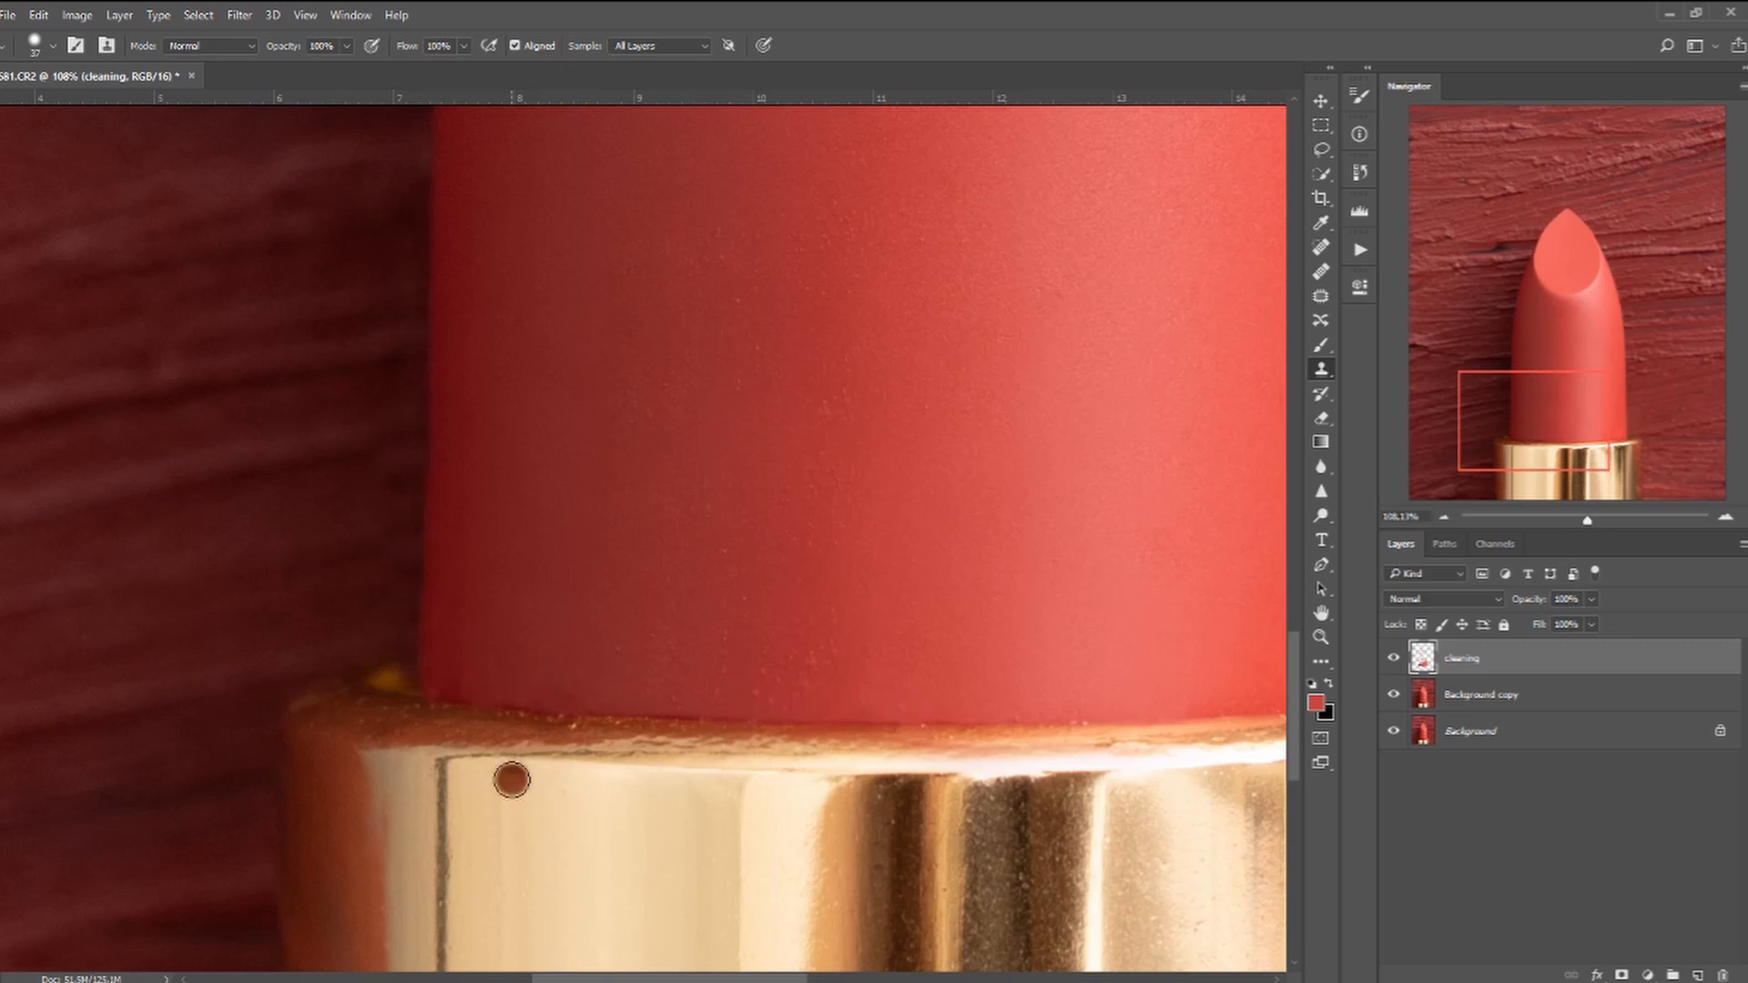
pyautogui.scroll(-1, 512, 779)
pyautogui.hotkey('ctrl', '0')
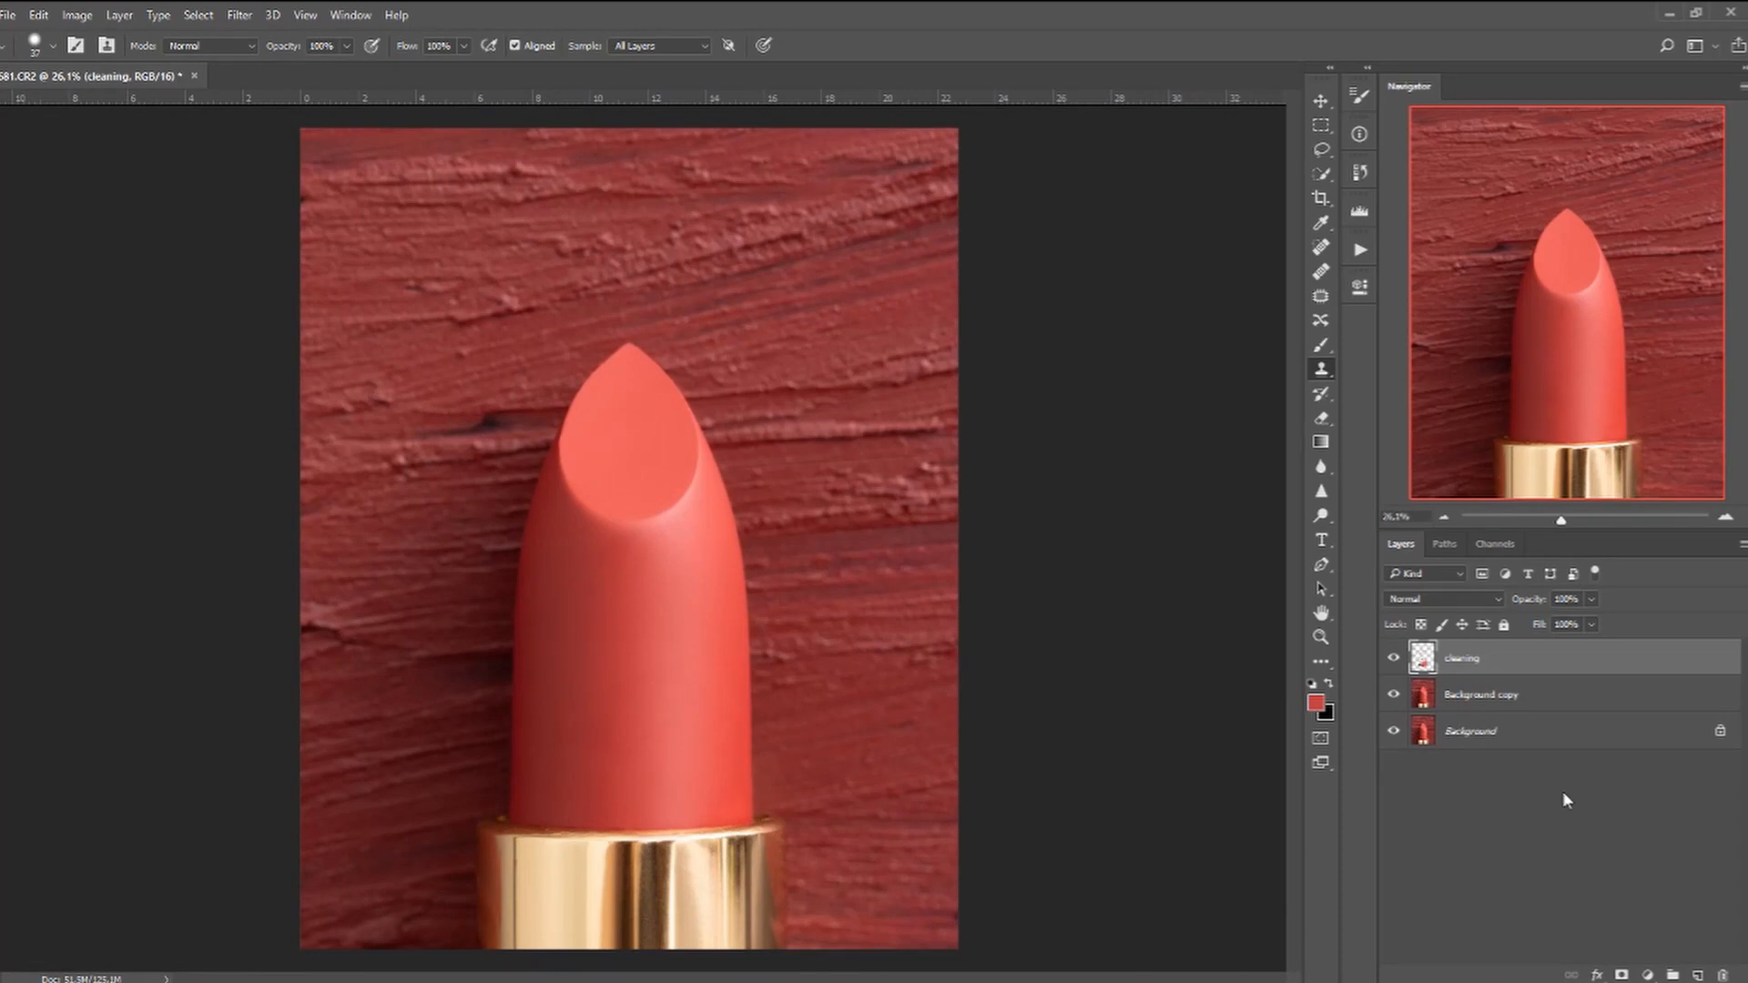
# Create two merged copies of all visible layers and rename the lower one "colour".
pyautogui.click(1698, 975)
pyautogui.hotkey('ctrl', 'alt', 'shift', 'e')
pyautogui.click(1698, 974)
pyautogui.hotkey('ctrl', 'alt', 'shift', 'e')
pyautogui.doubleClick(1460, 695)
pyautogui.write('colour')
pyautogui.press('Return')
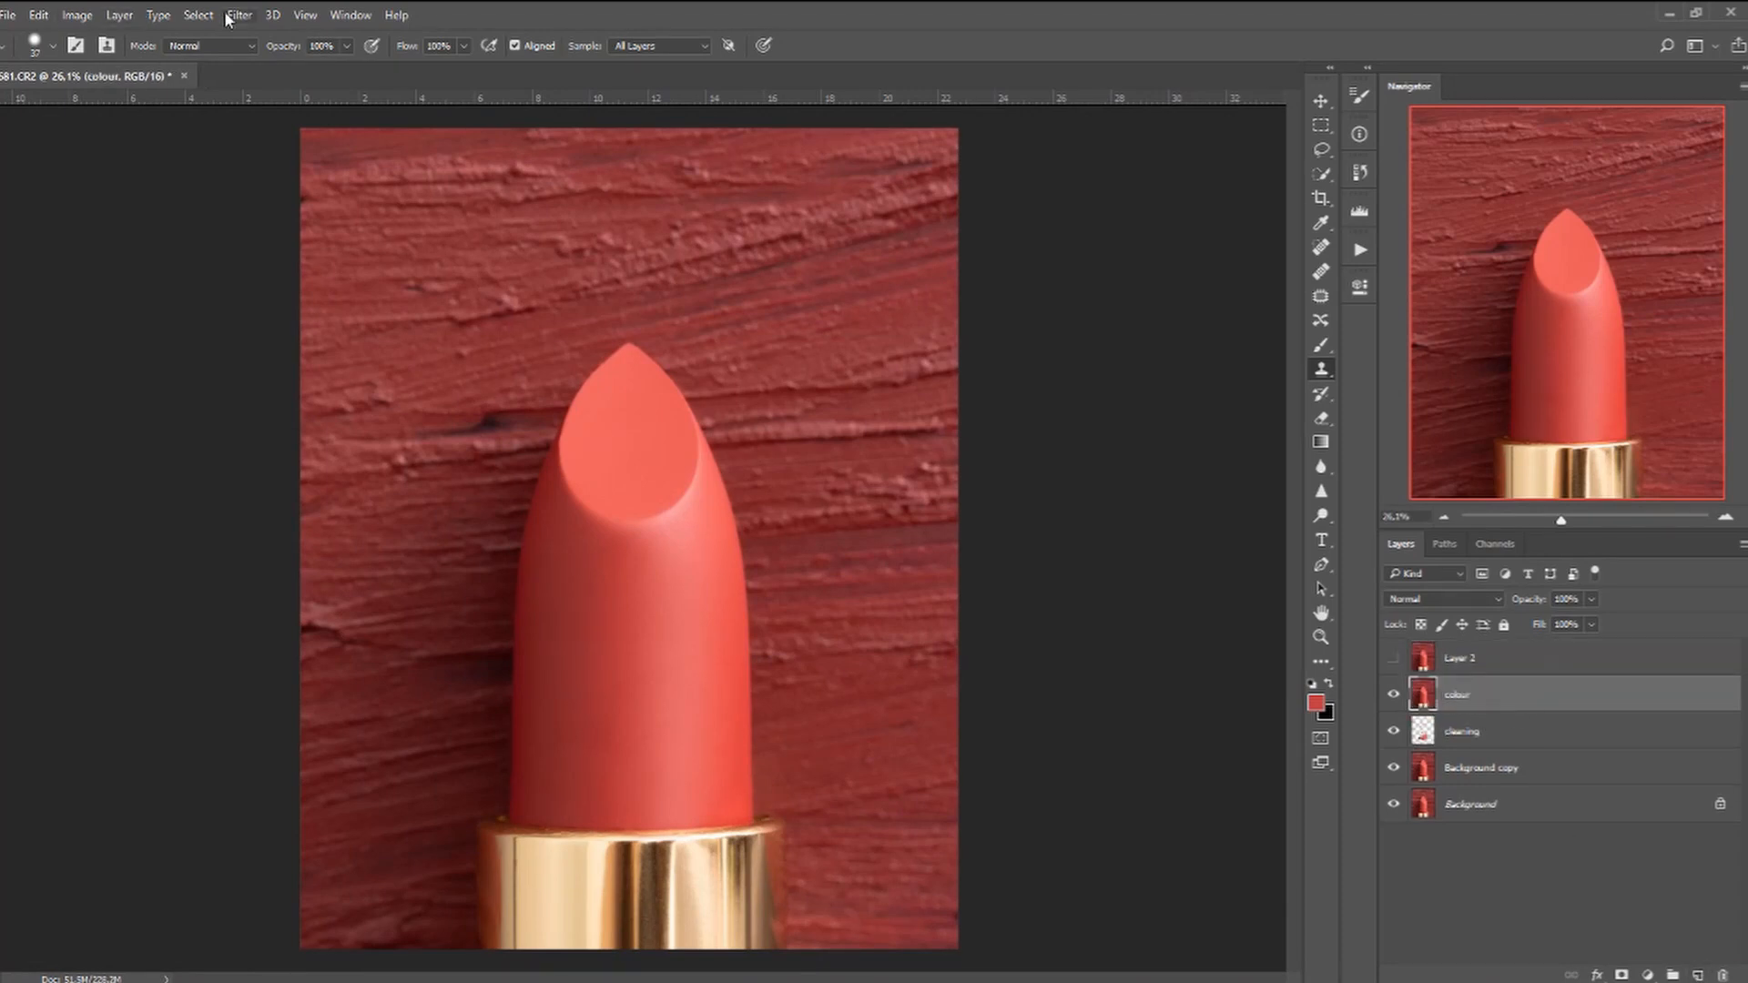
# Soften the colour layer with the Median filter.
pyautogui.click(228, 18)
pyautogui.click(428, 369)
pyautogui.click(1242, 291)
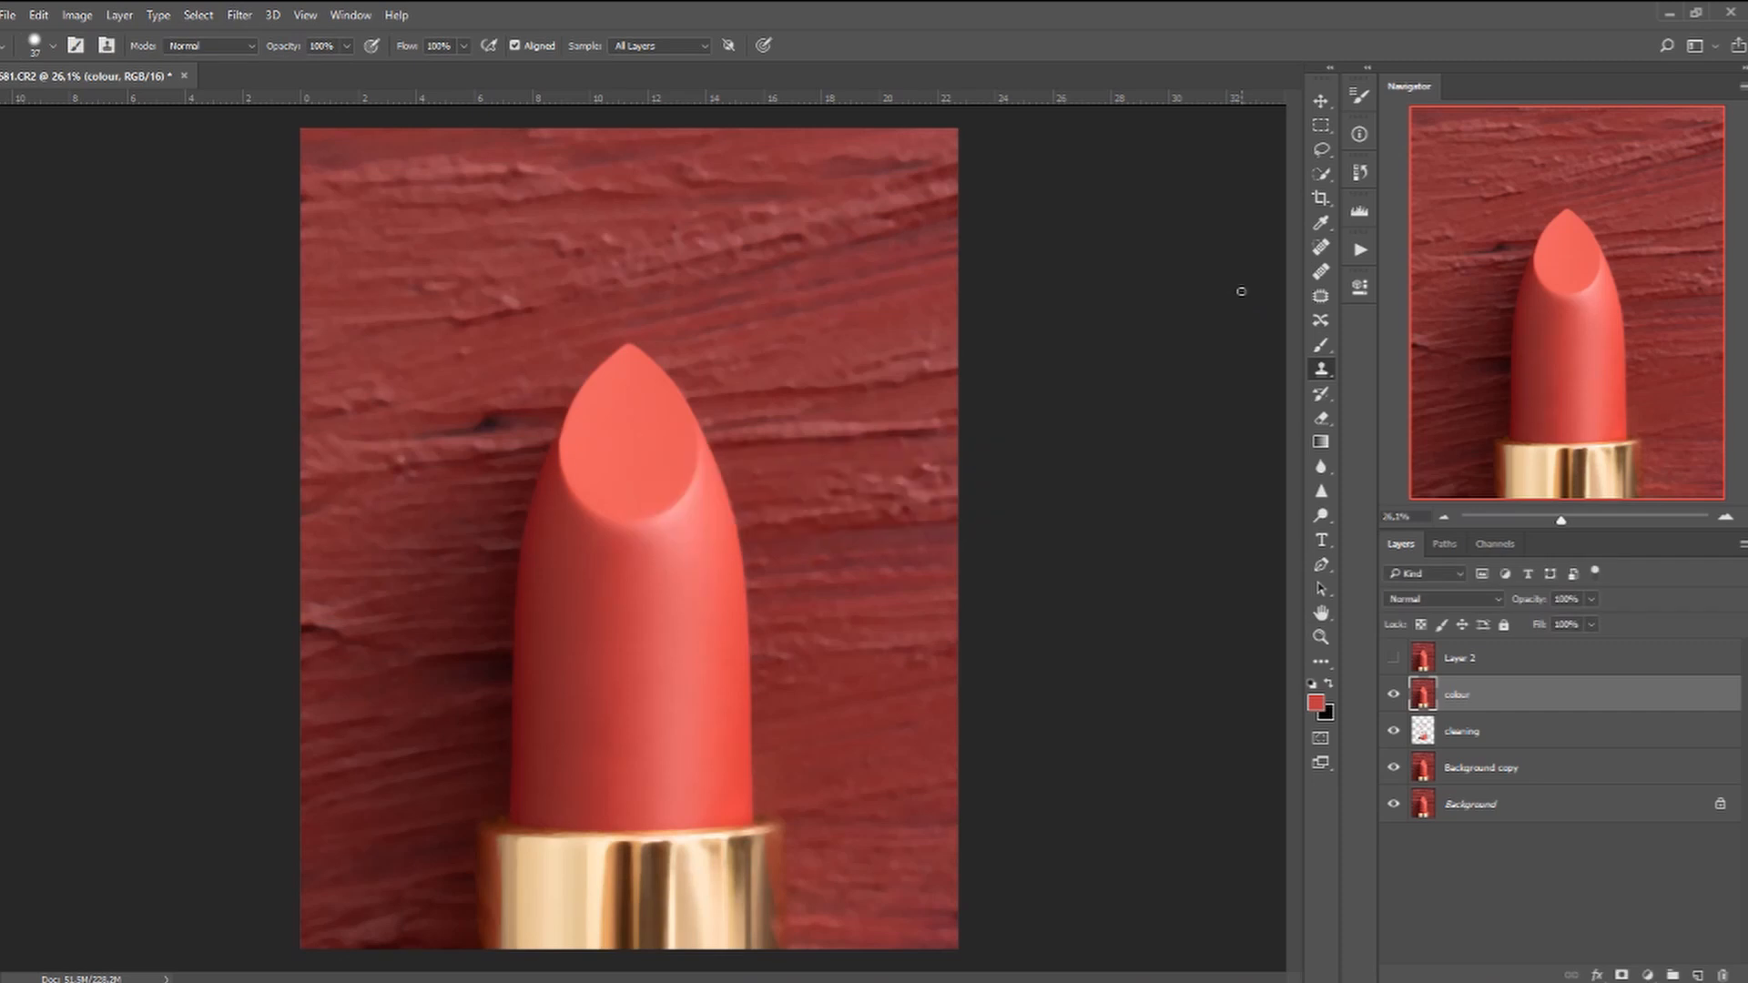
# Show the upper merged copy and rename it "texture".
pyautogui.click(1393, 657)
pyautogui.doubleClick(1473, 657)
pyautogui.write('texture')
pyautogui.press('Return')
# Run Apply Image on the texture layer with the colour layer as source, opacity 100%, scale 2 and offset 0.
pyautogui.click(76, 15)
pyautogui.click(142, 283)
pyautogui.click(1038, 335)
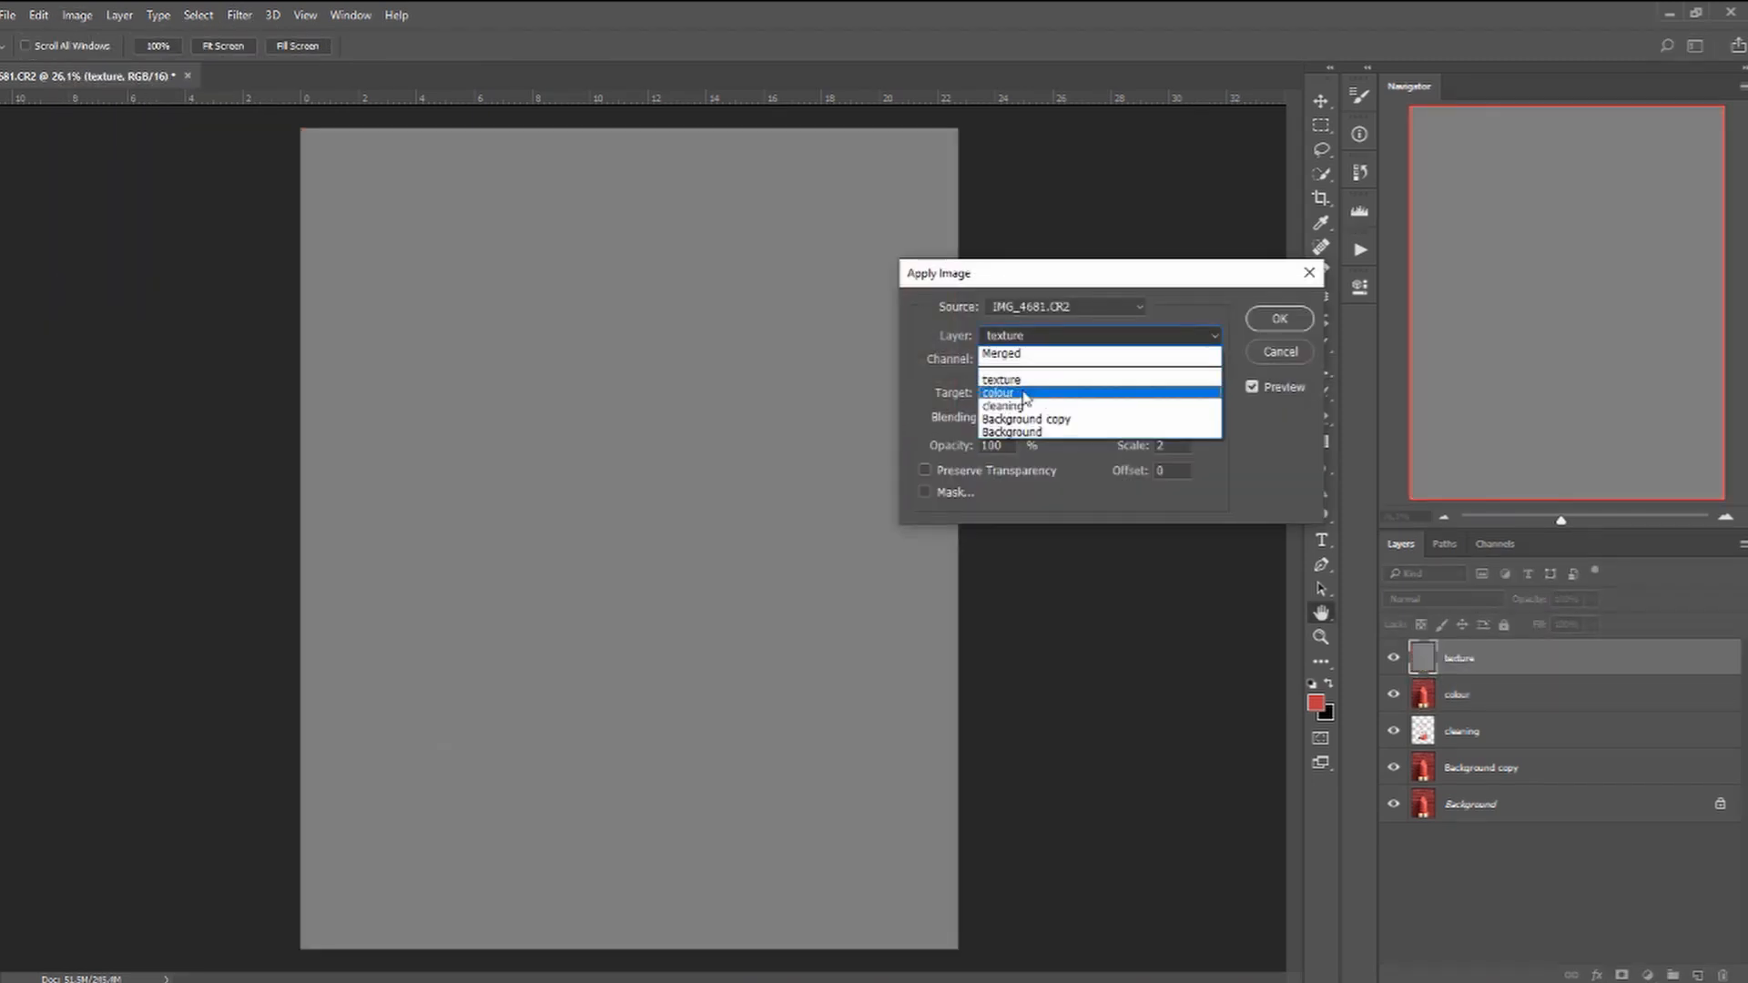
pyautogui.click(1022, 394)
pyautogui.click(1277, 317)
# Change the texture layer's blend mode and group it with the colour layer as "FS median".
pyautogui.click(1452, 599)
pyautogui.click(1425, 830)
pyautogui.moveTo(1652, 929); pyautogui.dragTo(1672, 975)
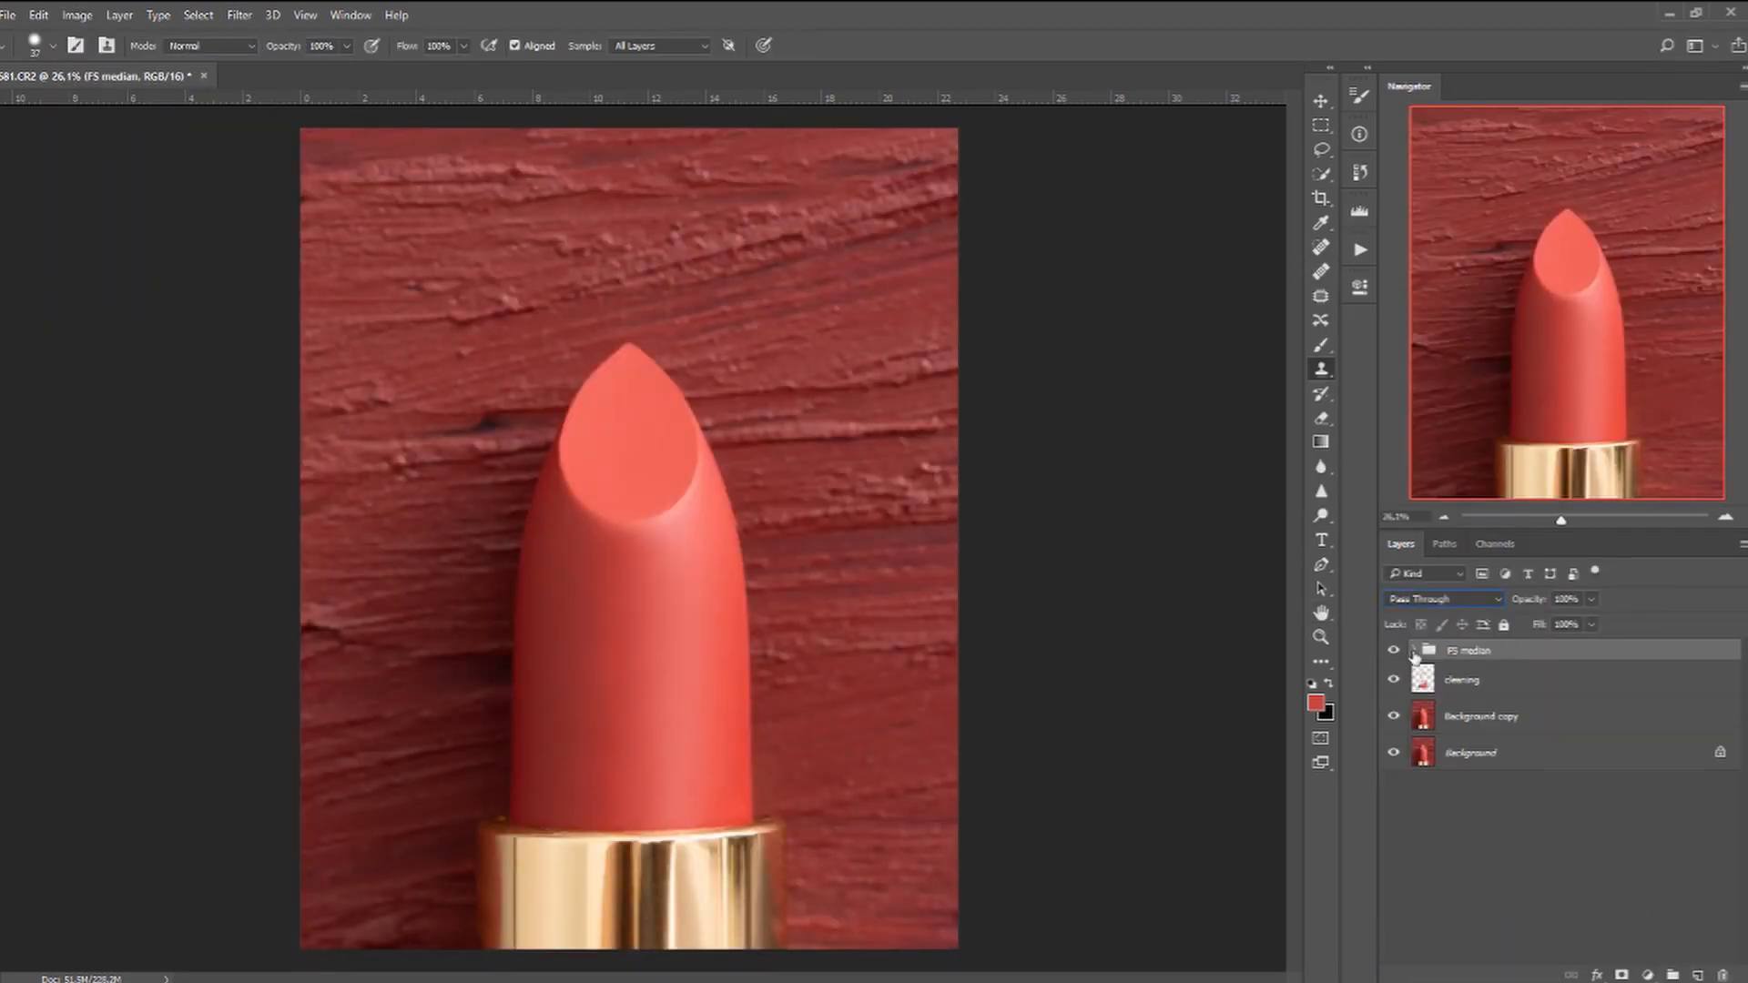
# Blend the uneven tones of the lipstick body on the colour layer with the Mixer Brush.
pyautogui.click(1321, 662)
pyautogui.click(1412, 441)
pyautogui.scroll(3, 604, 742)
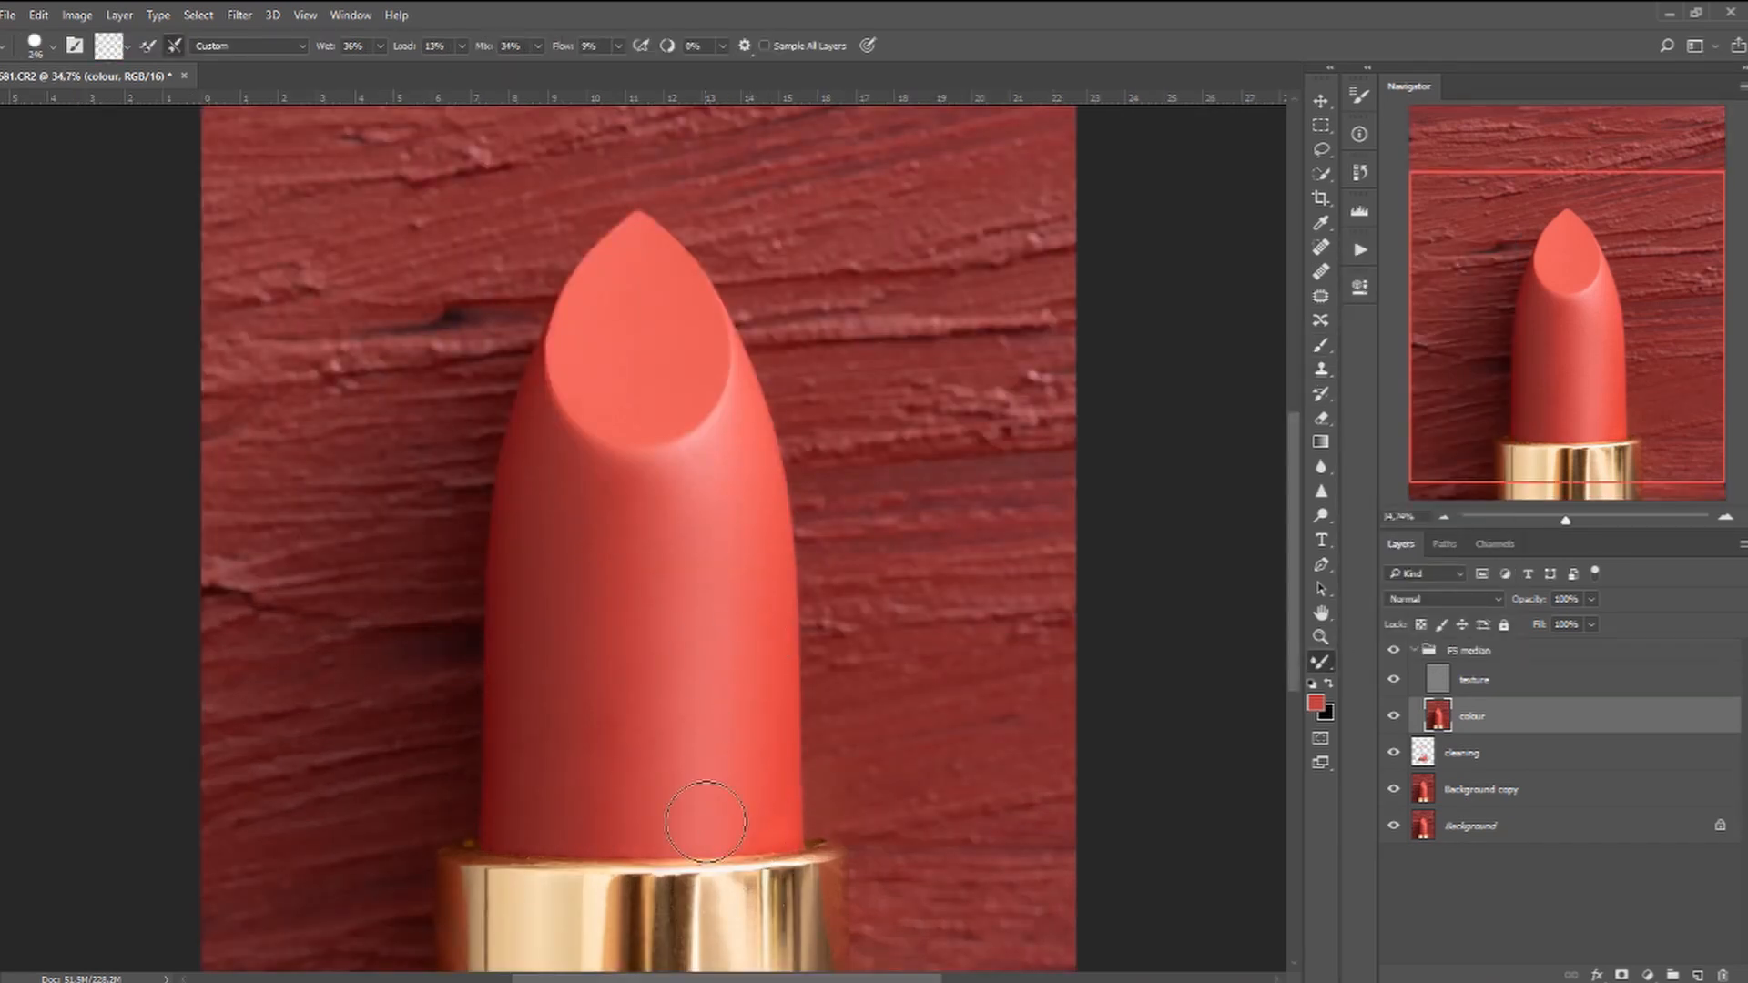
pyautogui.scroll(-3, 624, 550)
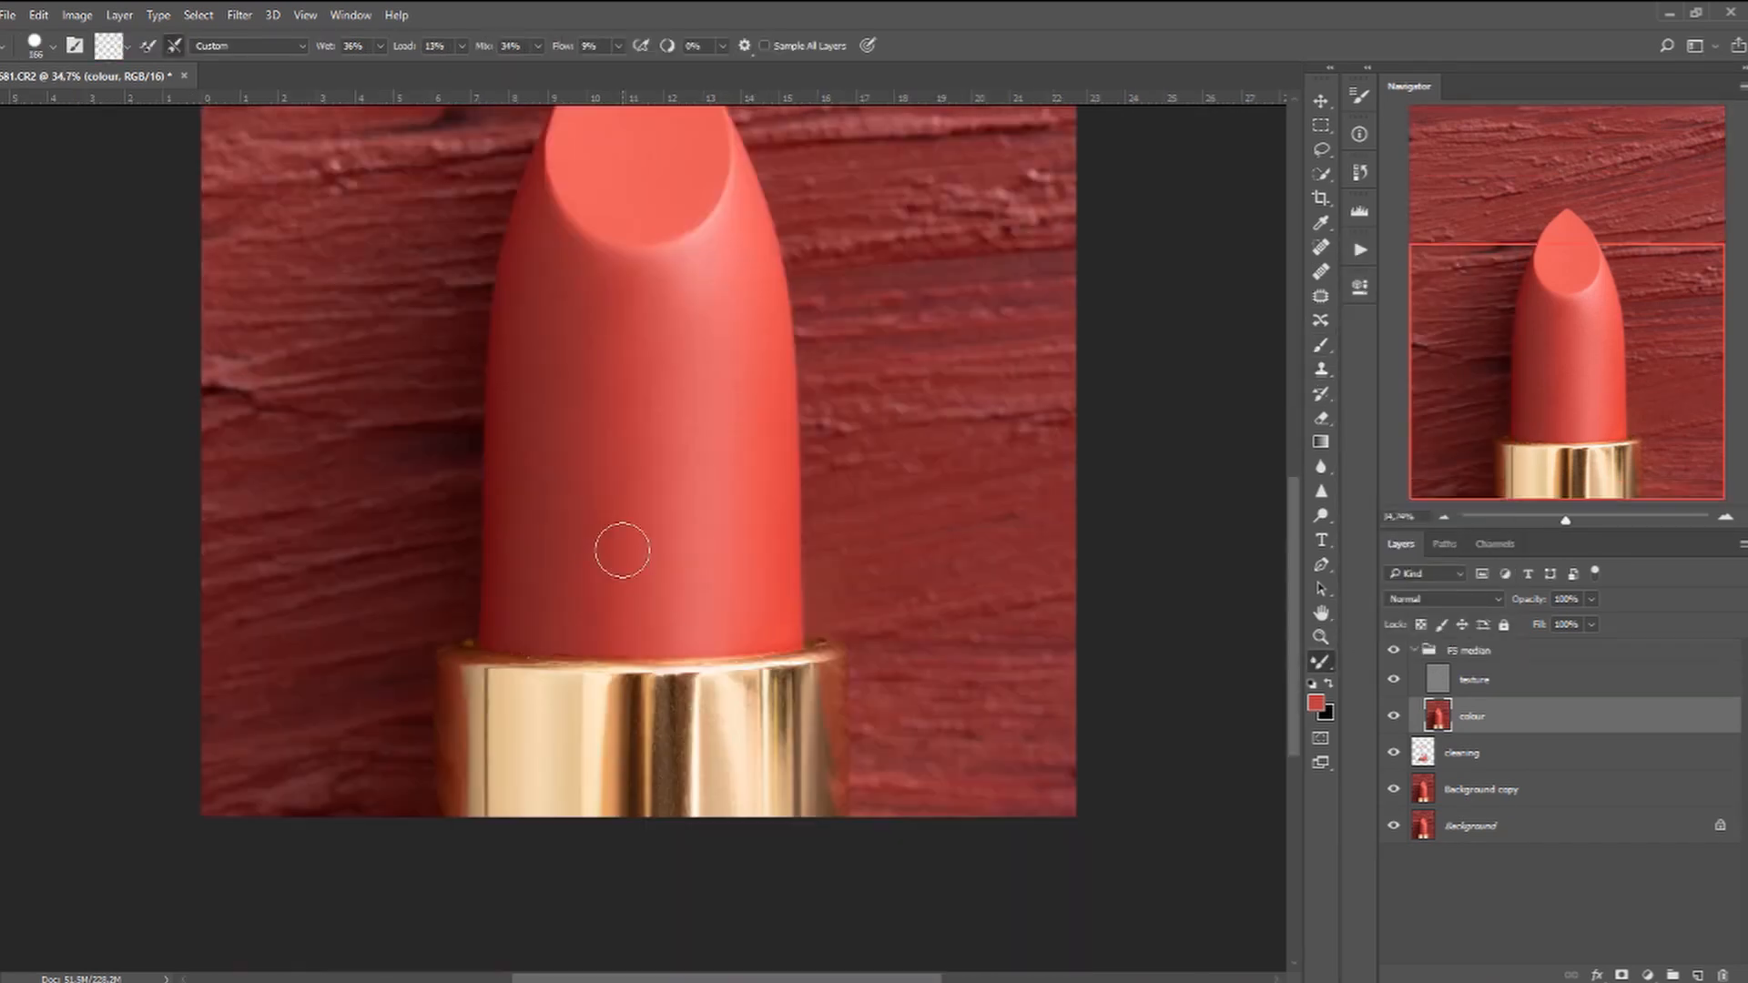
pyautogui.scroll(2, 650, 599)
pyautogui.moveTo(636, 601); pyautogui.dragTo(650, 599)
pyautogui.moveTo(539, 507); pyautogui.dragTo(554, 511)
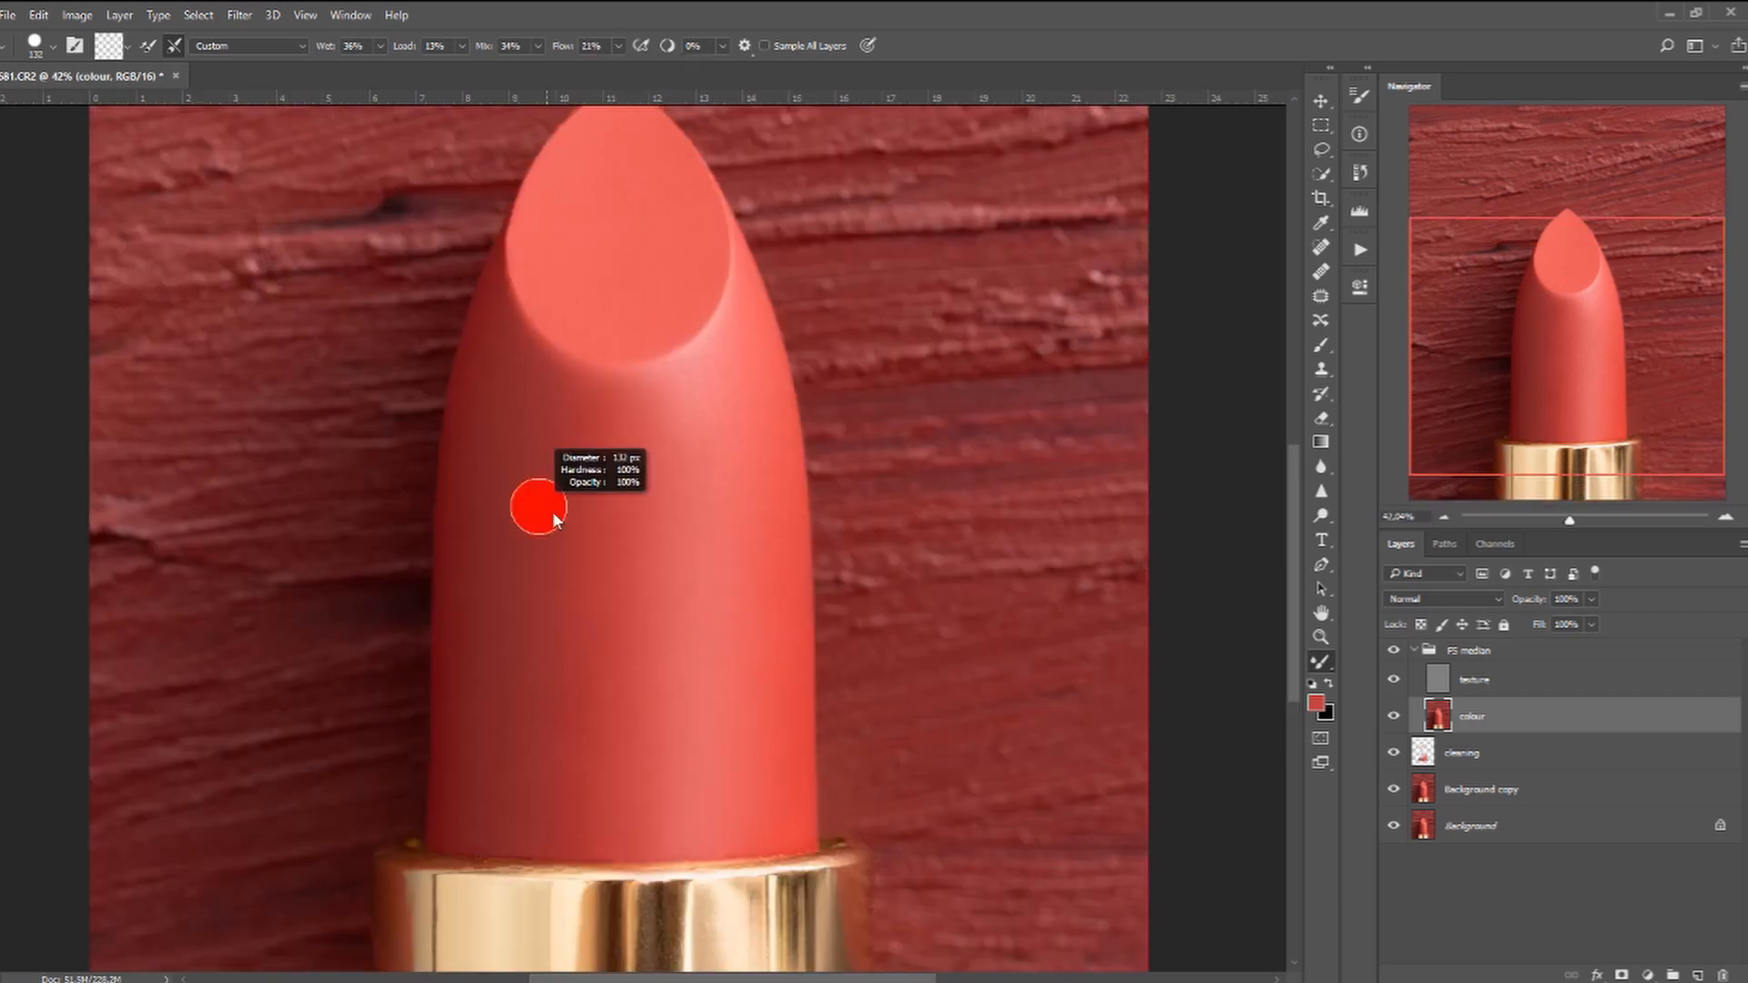
pyautogui.moveTo(702, 478); pyautogui.dragTo(729, 466)
pyautogui.scroll(-2, 608, 625)
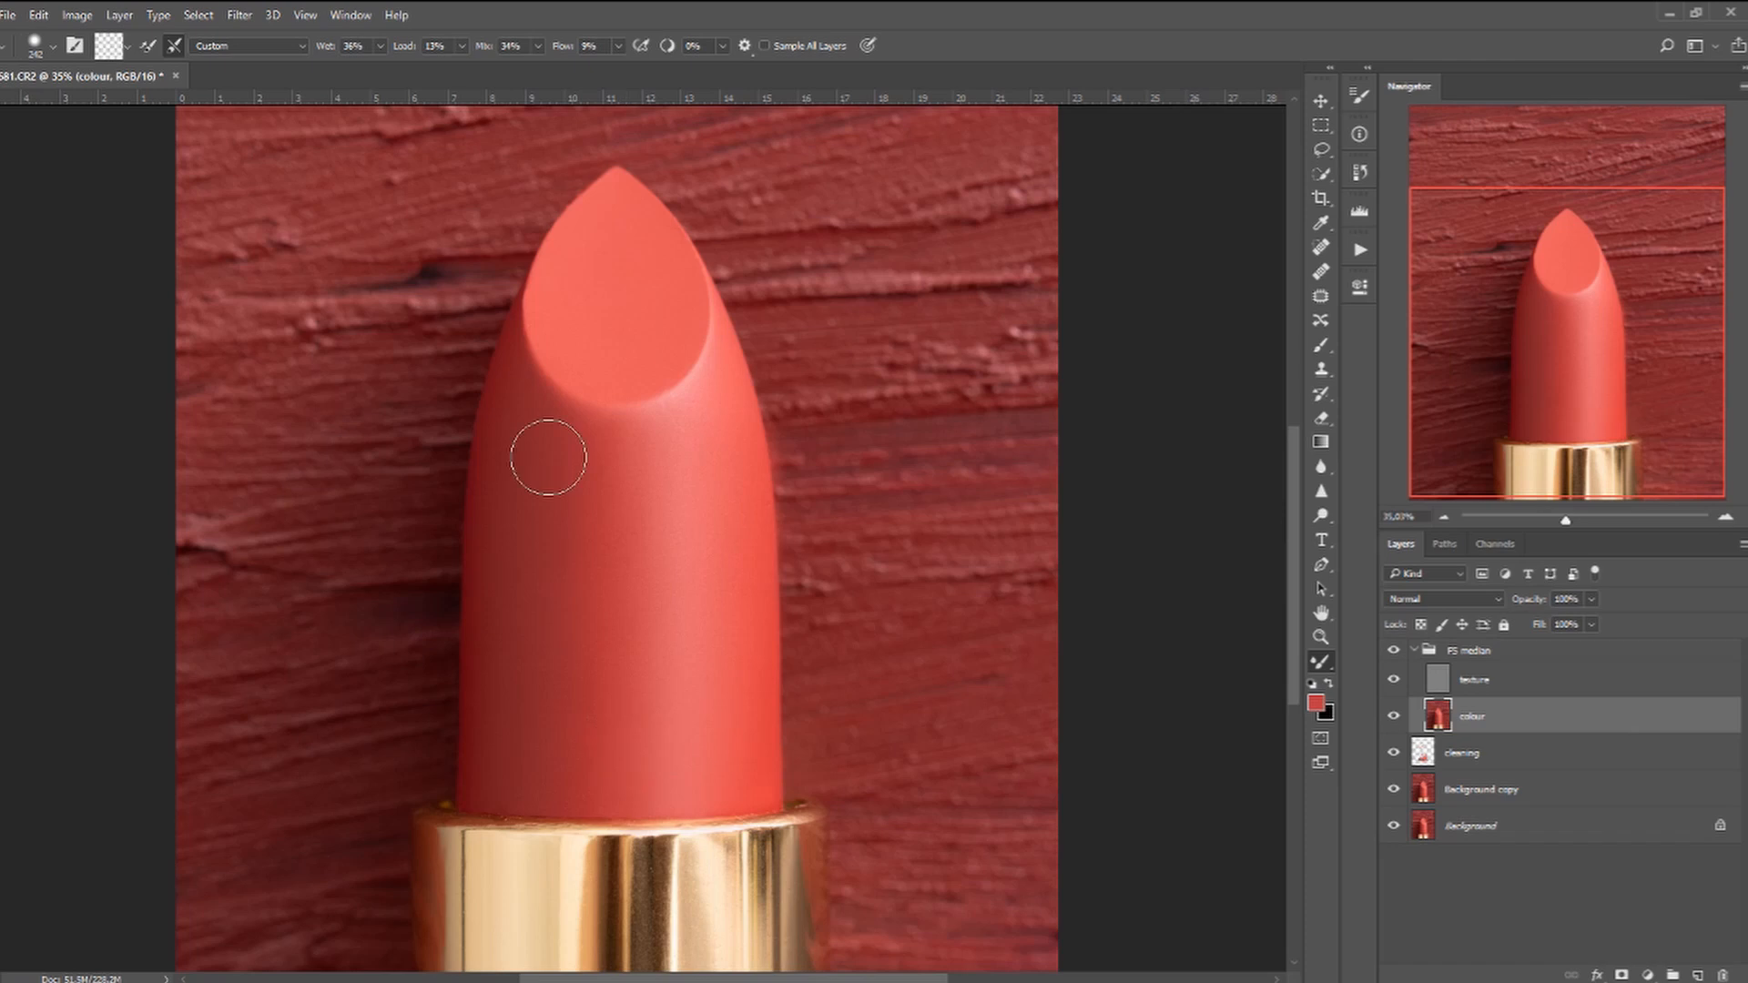
# Collapse the FS median group and trace a closed pen path around the lipstick above the gold rim.
pyautogui.click(1412, 652)
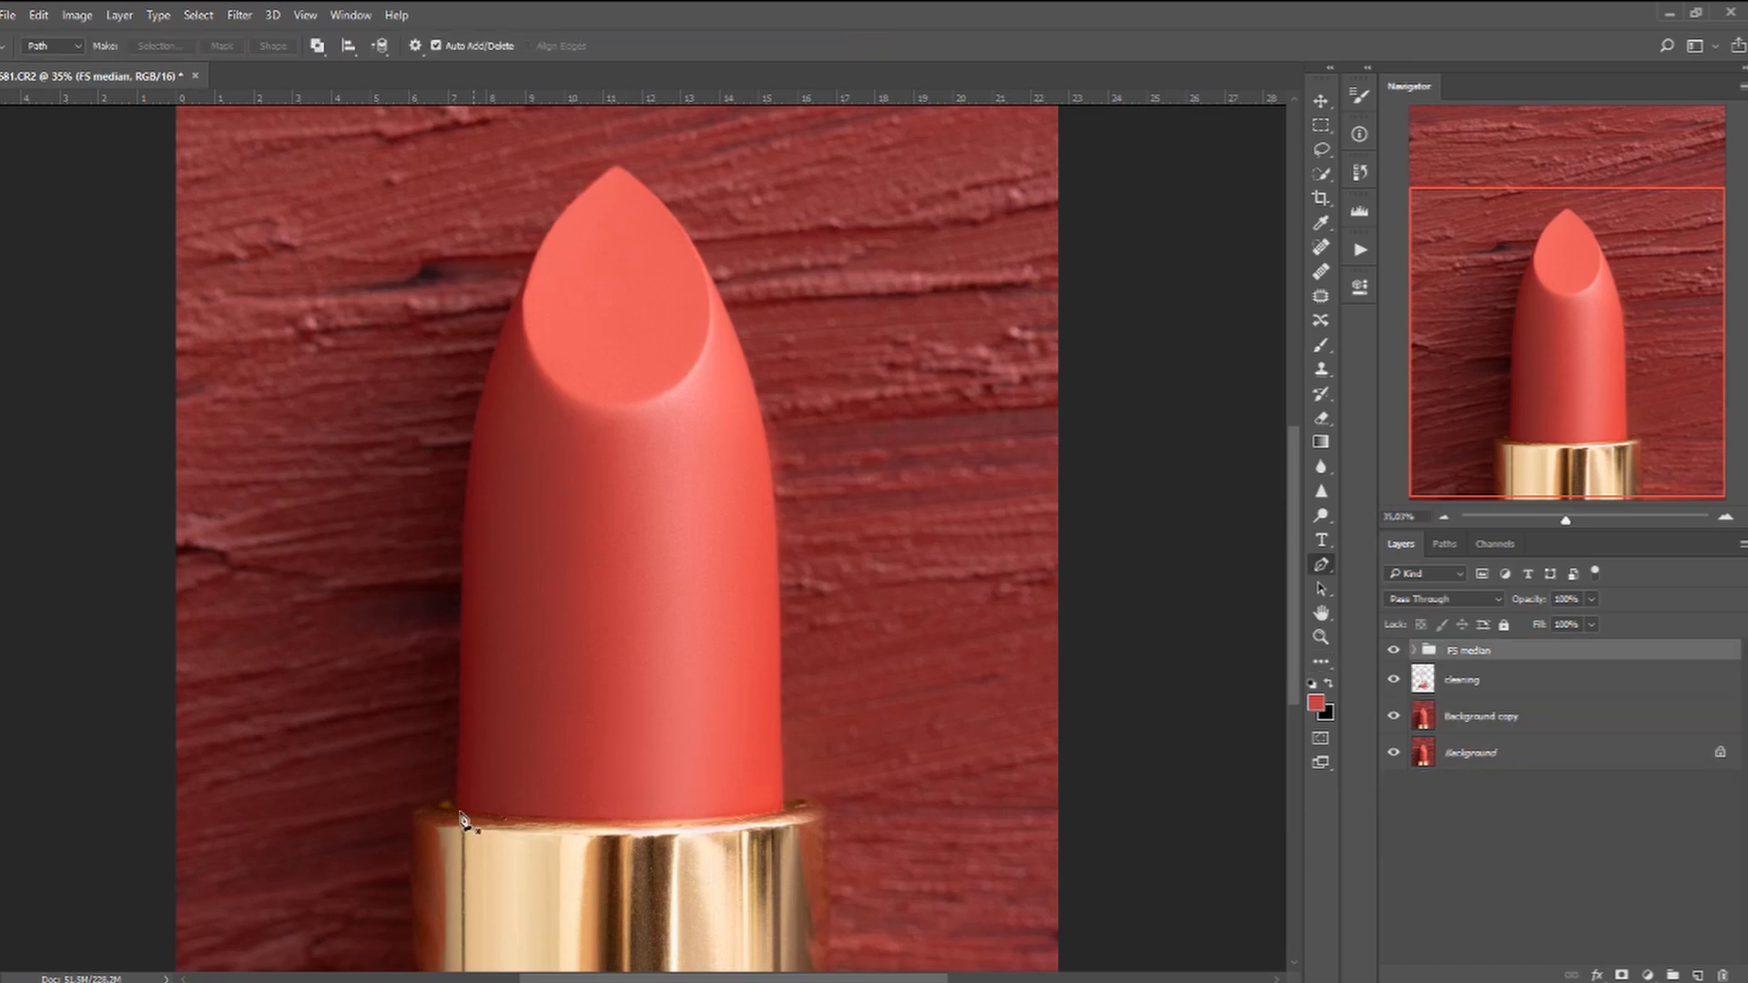
pyautogui.press('p')
pyautogui.click(456, 811)
pyautogui.moveTo(616, 168)
pyautogui.mouseDown()
pyautogui.moveTo(730, 156)
pyautogui.moveTo(811, 215)
pyautogui.moveTo(822, 193)
pyautogui.moveTo(800, 242)
pyautogui.moveTo(796, 397)
pyautogui.mouseUp()
pyautogui.scroll(-2, 792, 637)
pyautogui.moveTo(783, 813); pyautogui.dragTo(782, 922)
pyautogui.keyDown('alt'); pyautogui.click(783, 813); pyautogui.keyUp('alt')
pyautogui.click(457, 819)
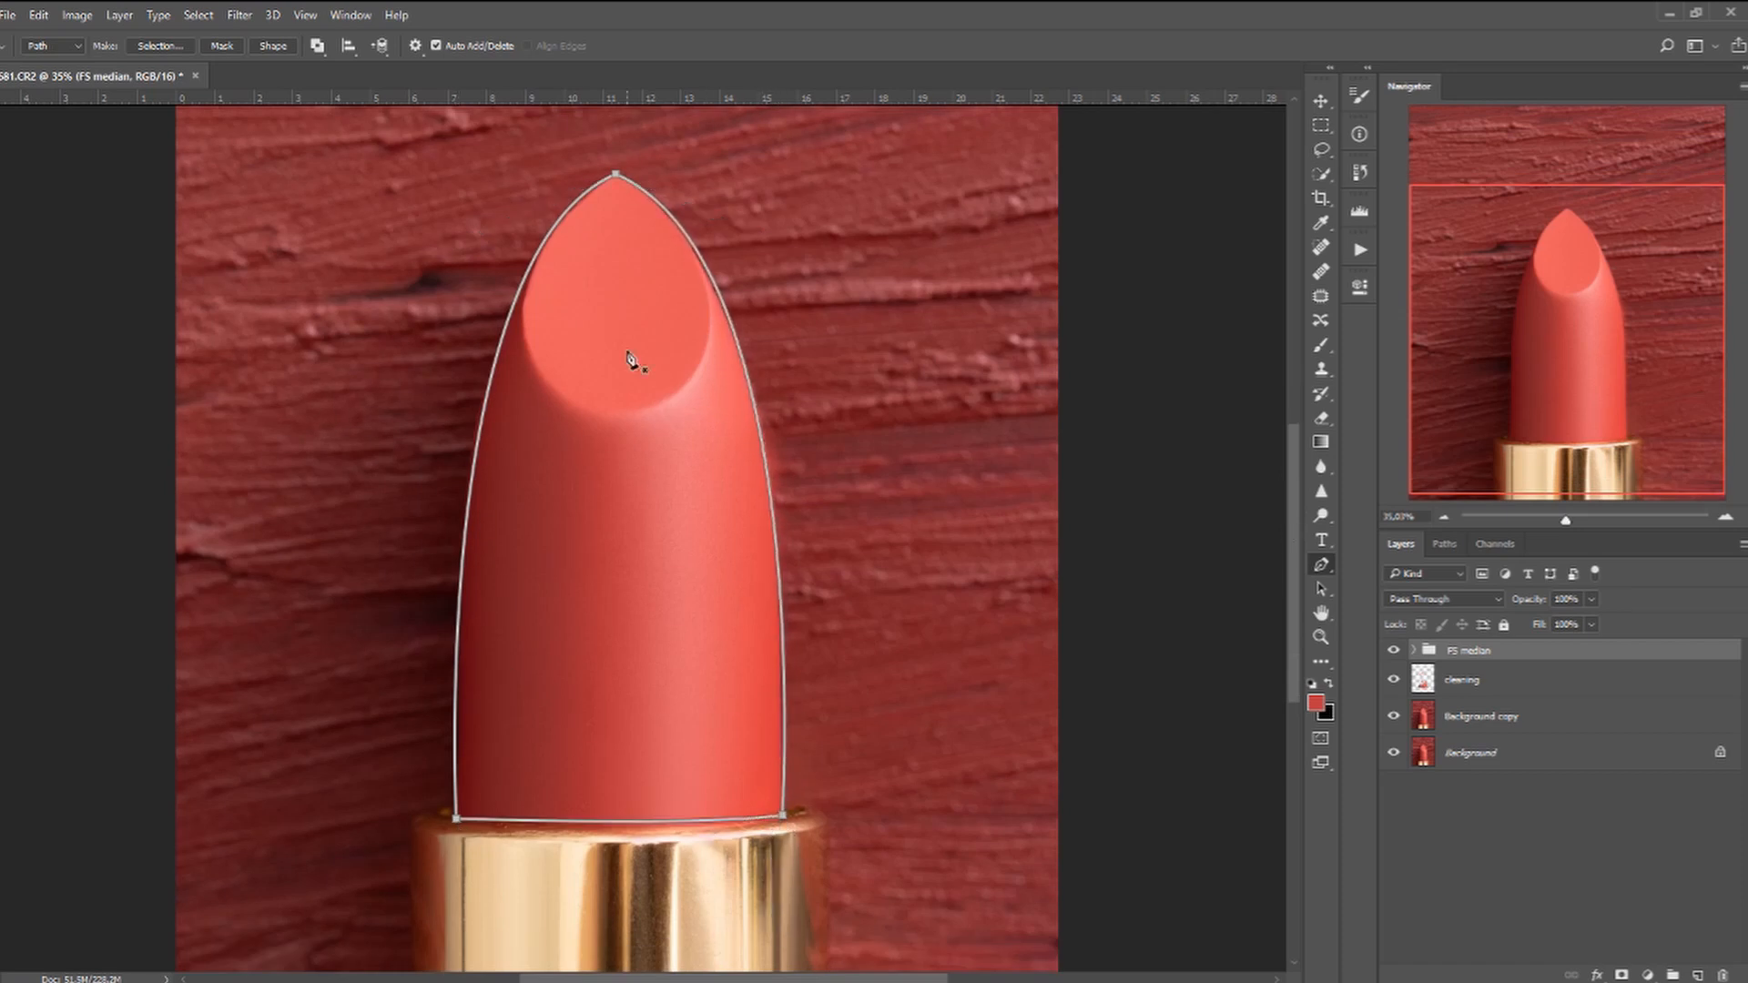
# Load the lipstick path as a selection and add it as a mask to the FS median group.
pyautogui.click(1445, 544)
pyautogui.keyDown('ctrl'); pyautogui.click(1396, 585); pyautogui.keyUp('ctrl')
pyautogui.click(1401, 544)
pyautogui.click(1622, 975)
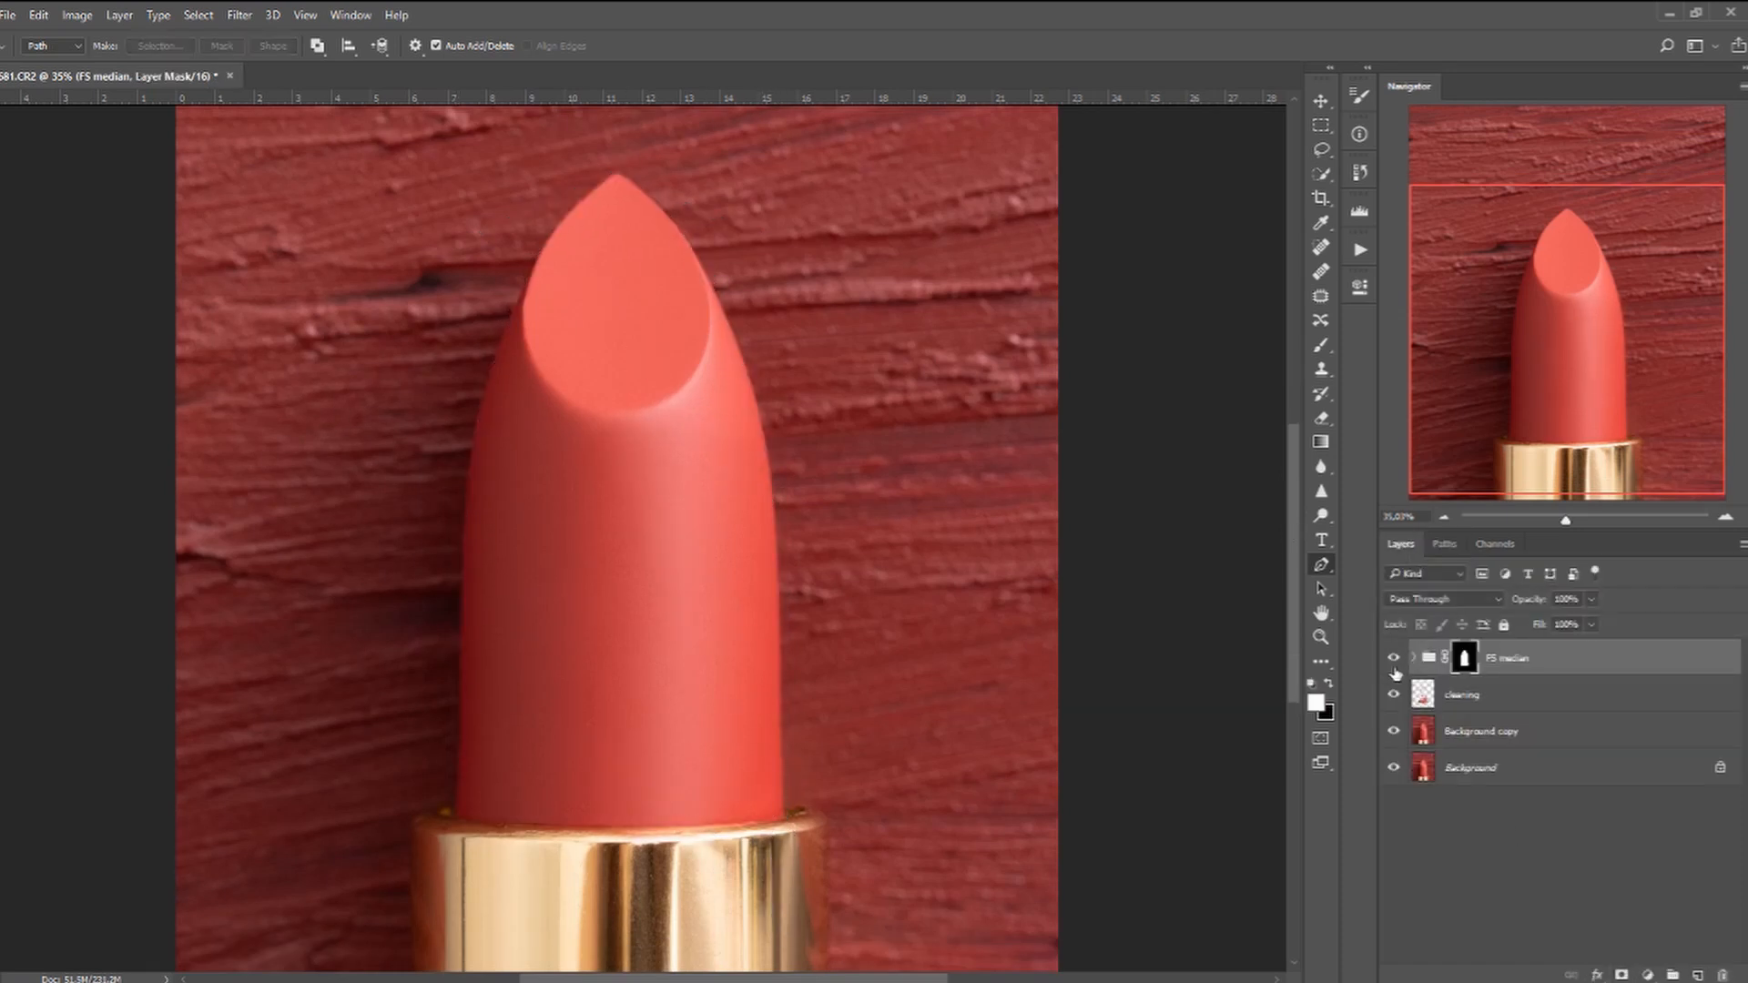
# Create a merged copy of the visible layers and run Dust & Scratches on it with radius 4 pixels and threshold 0.
pyautogui.hotkey('ctrl', 'shift', 'alt', 'e')
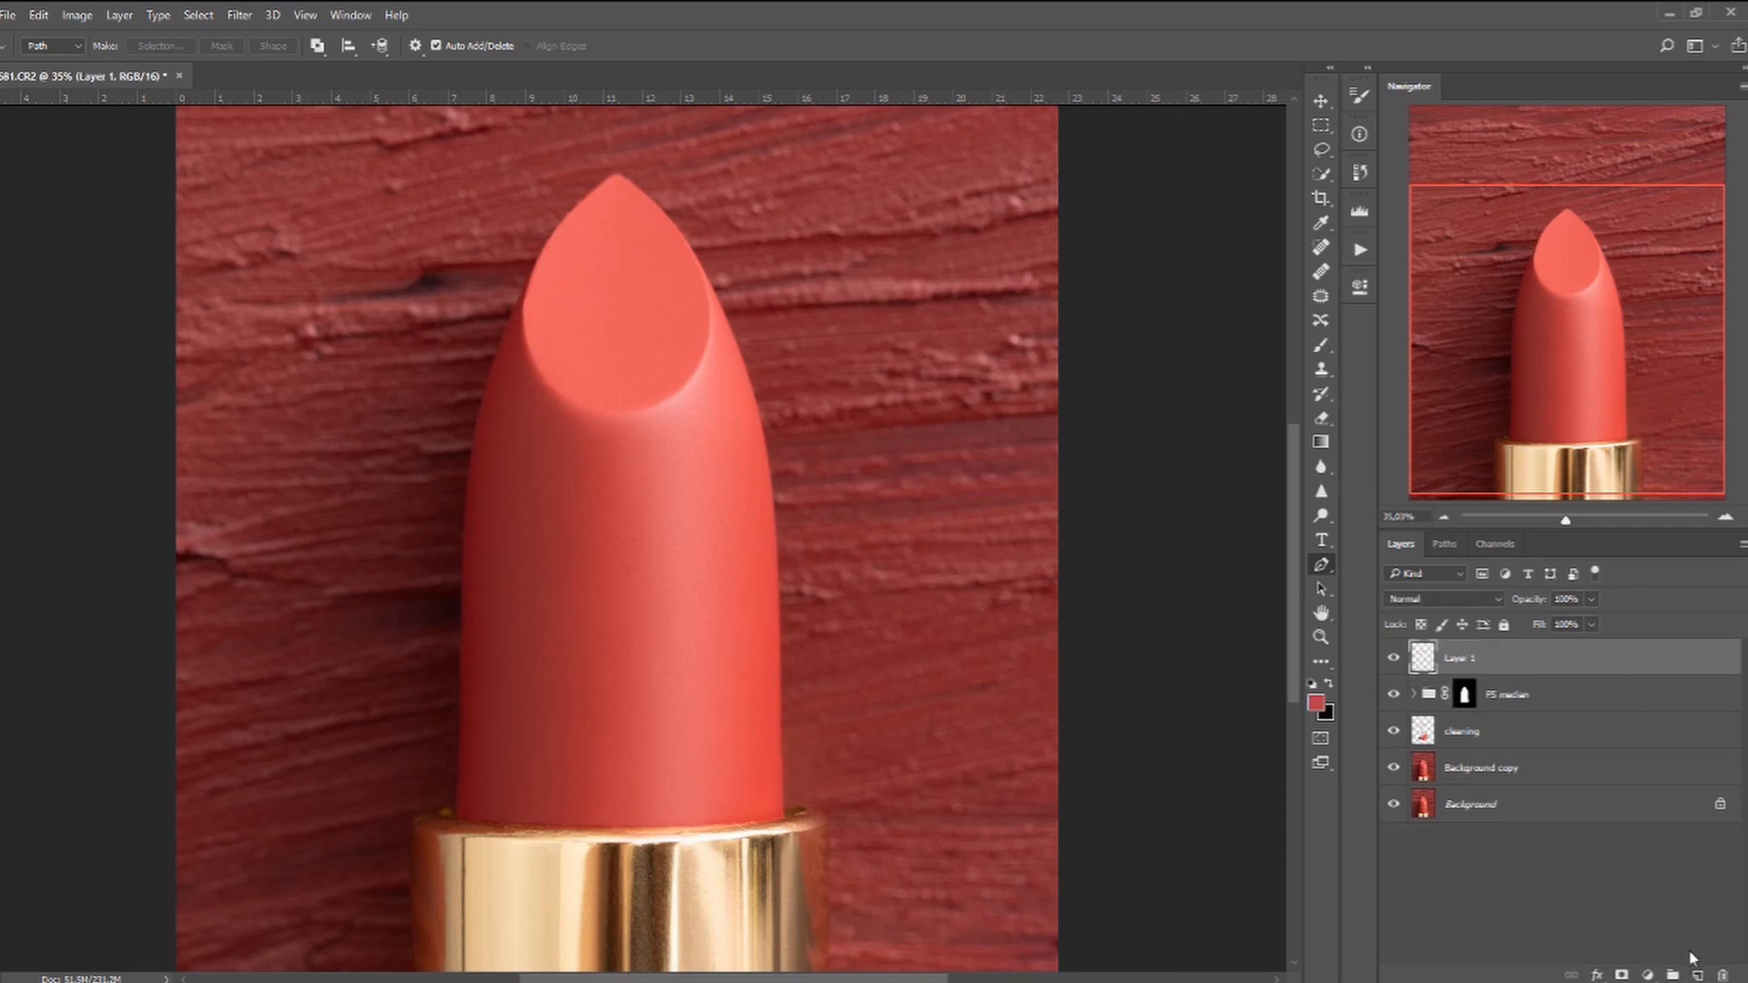
pyautogui.click(239, 15)
pyautogui.moveTo(273, 279)
pyautogui.click(547, 319)
pyautogui.moveTo(1293, 472); pyautogui.dragTo(1293, 545)
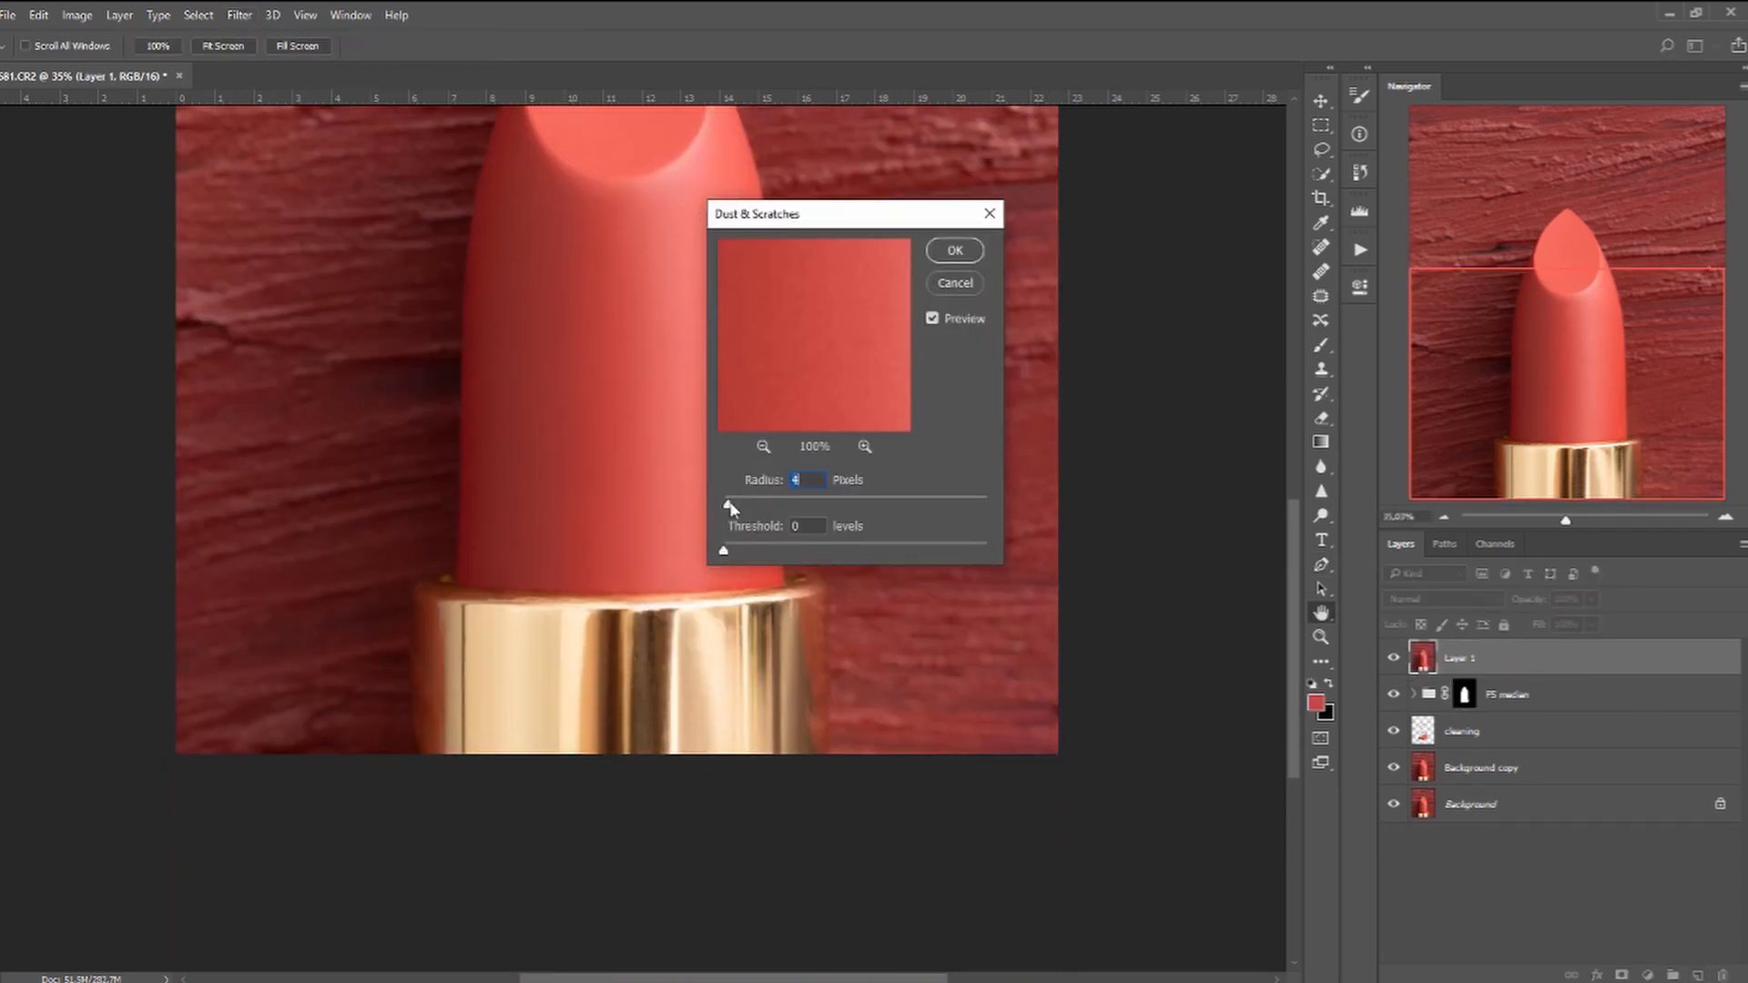
pyautogui.click(954, 283)
# Rename the merged layer "tube" and add an inverted mask that reveals it only over the gold tube.
pyautogui.doubleClick(1460, 658)
pyautogui.write('tube')
pyautogui.press('Return')
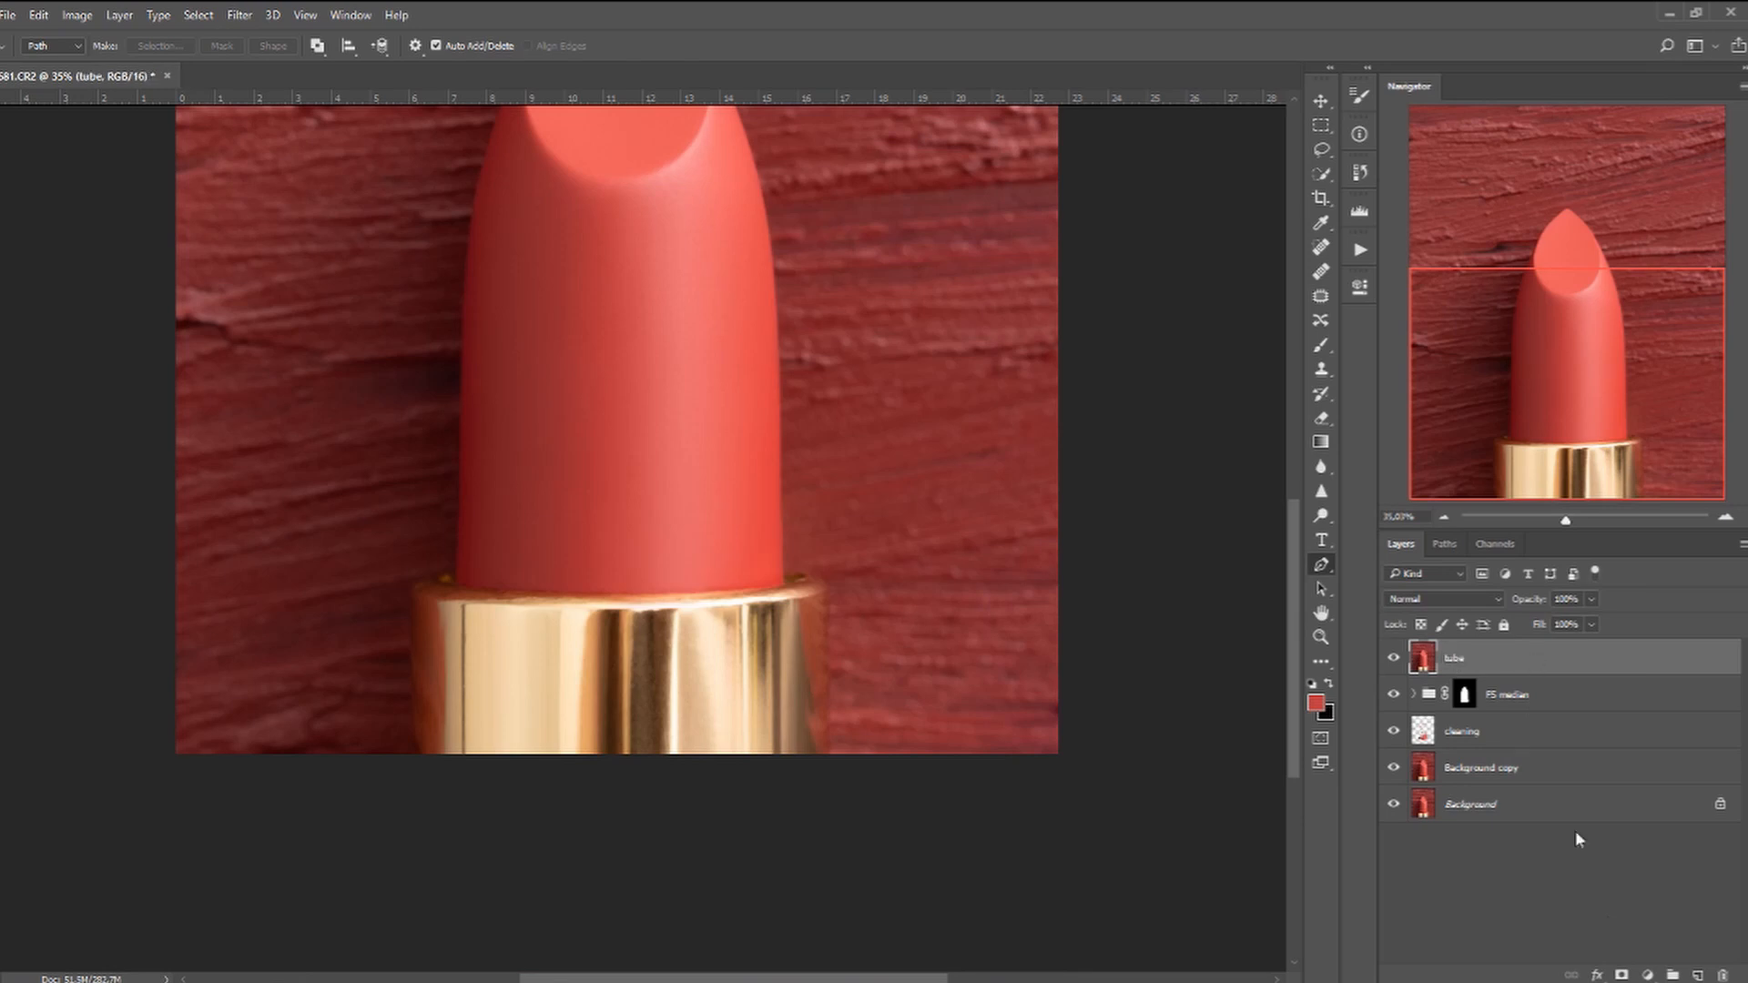
pyautogui.click(1622, 976)
pyautogui.press('b')
pyautogui.hotkey('ctrl', 'i')
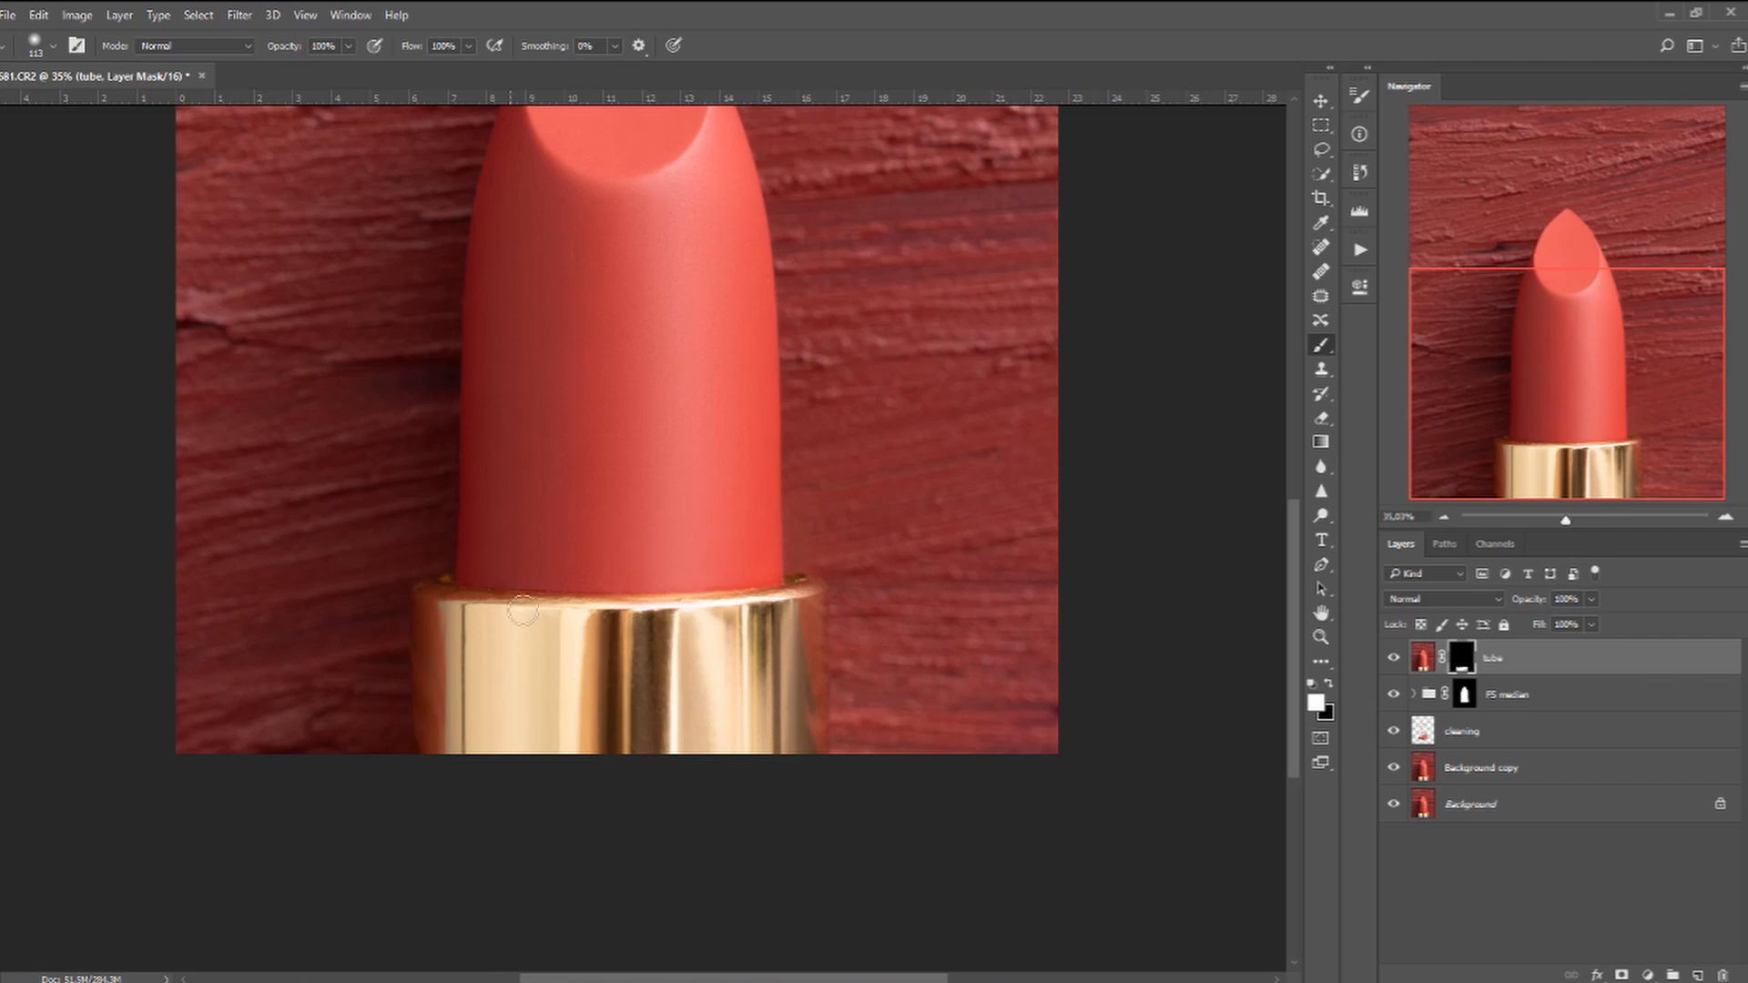
# Compare the retouched lipstick with the original Background layer and inspect it close up.
pyautogui.hotkey('ctrl', '0')
pyautogui.keyDown('alt'); pyautogui.click(1393, 804); pyautogui.keyUp('alt')
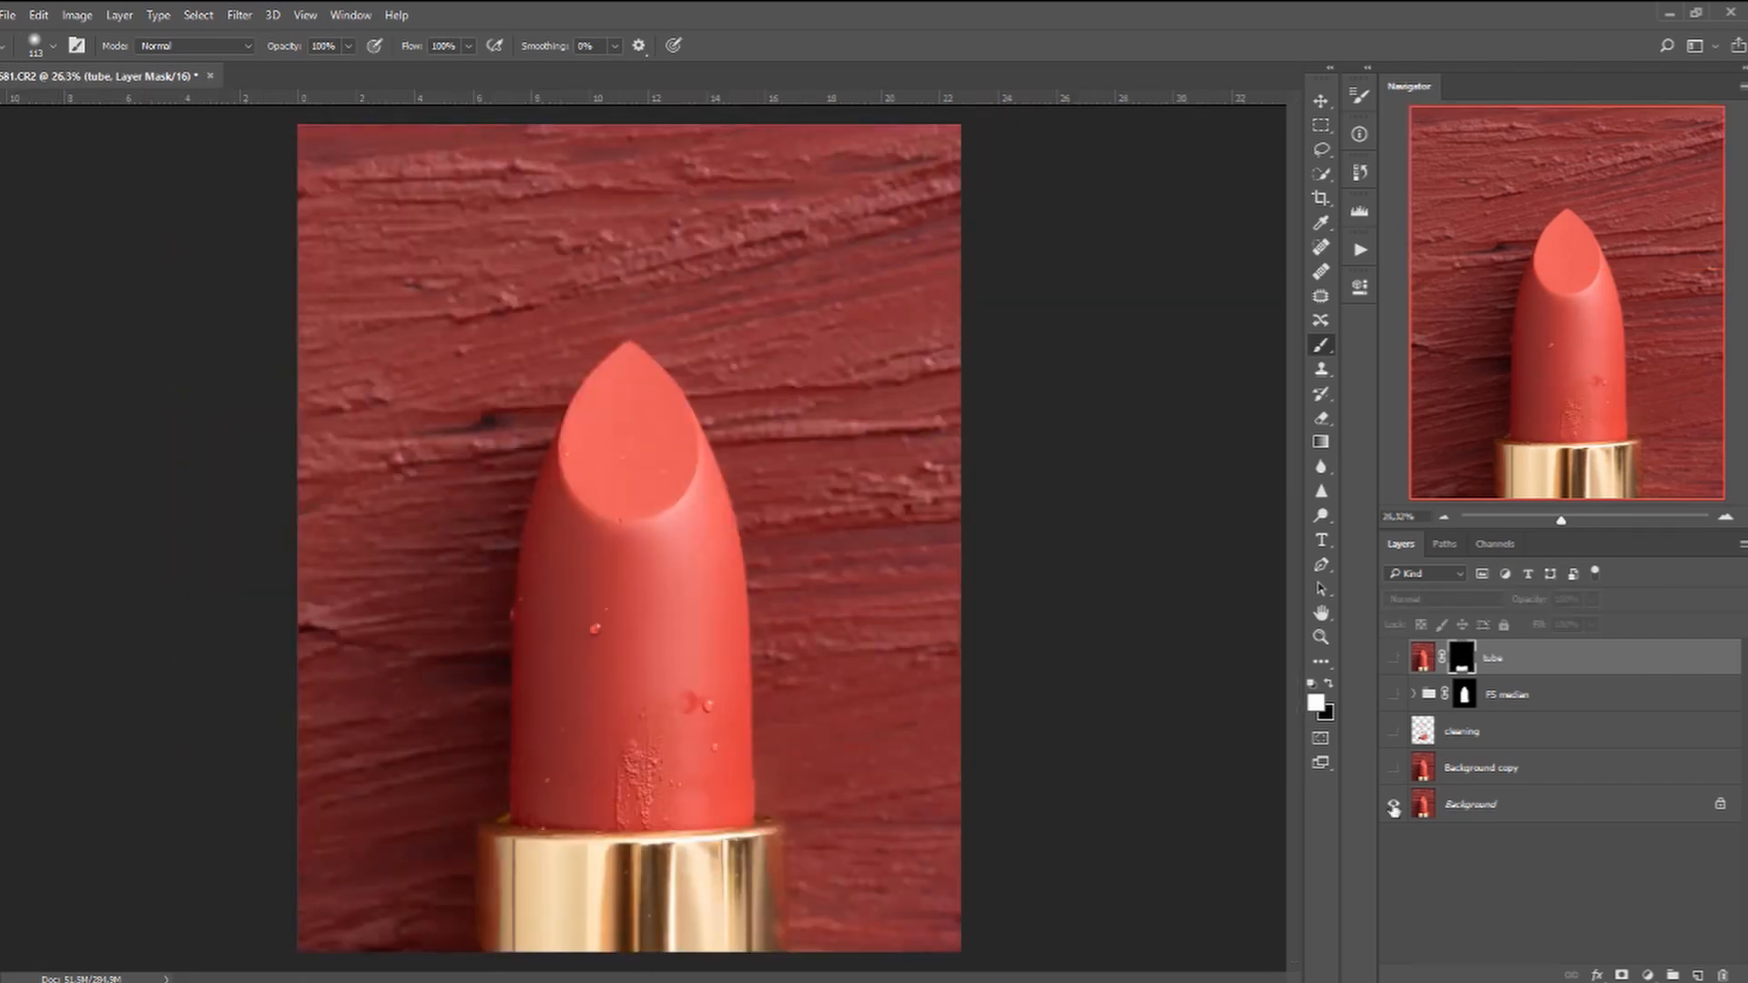
pyautogui.keyDown('alt'); pyautogui.click(1393, 804); pyautogui.keyUp('alt')
pyautogui.scroll(4, 603, 528)
pyautogui.scroll(3, 632, 603)
pyautogui.scroll(-7, 804, 738)
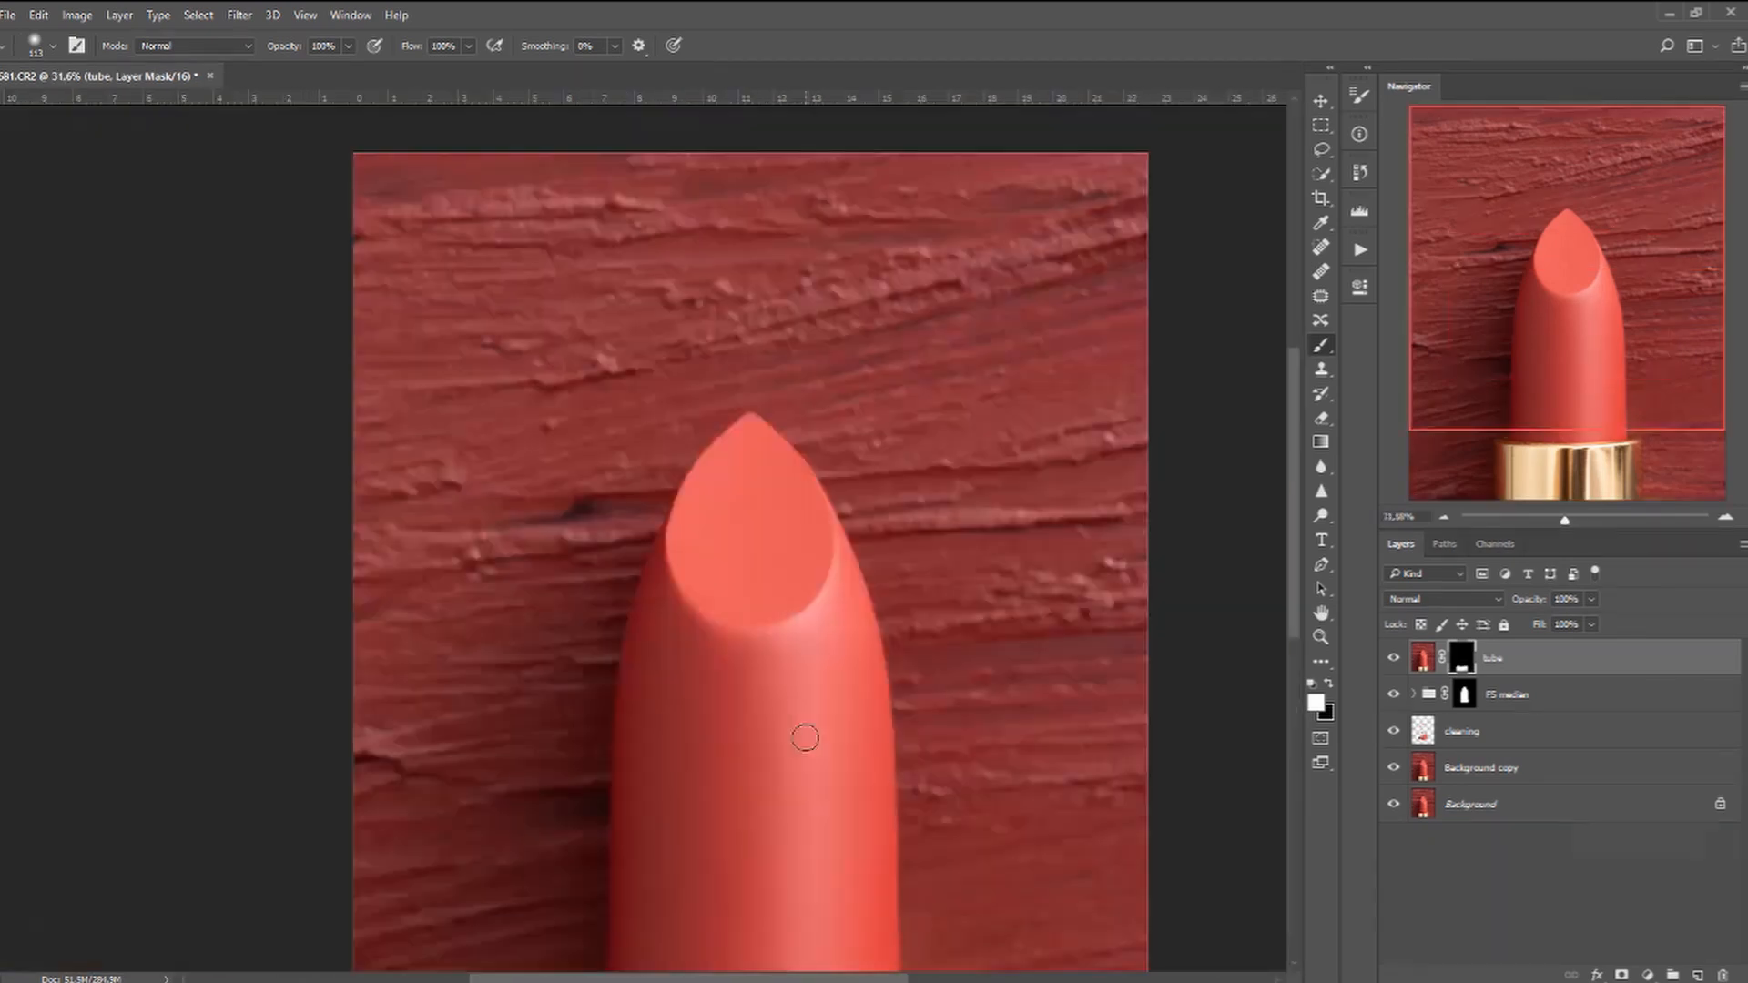
# Merge the visible layers into a new smart object layer and open it in Liquify.
pyautogui.hotkey('ctrl', 'alt', 'shift', 'e')
pyautogui.click(240, 15)
pyautogui.click(266, 160)
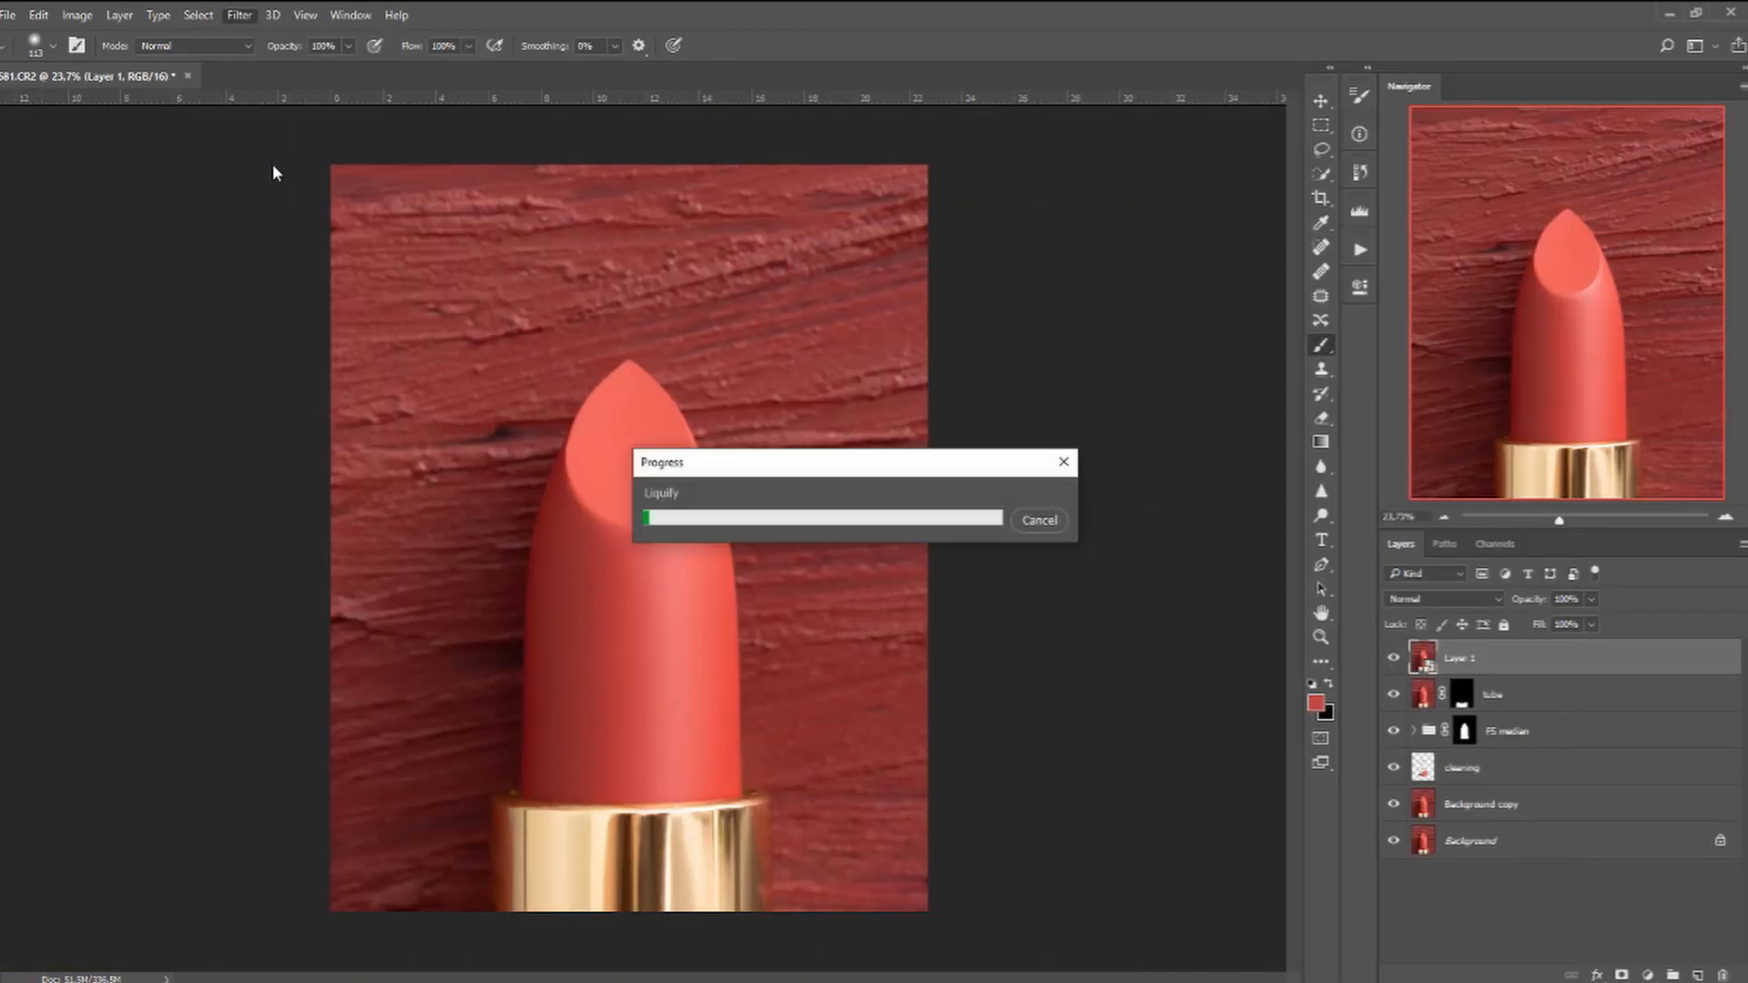
# Refine the outline of the lipstick's pointed tip in Liquify with a brush size of 104.
pyautogui.scroll(4, 653, 419)
pyautogui.press('[')
pyautogui.press('[')
pyautogui.press('[')
pyautogui.press('[')
pyautogui.press('[')
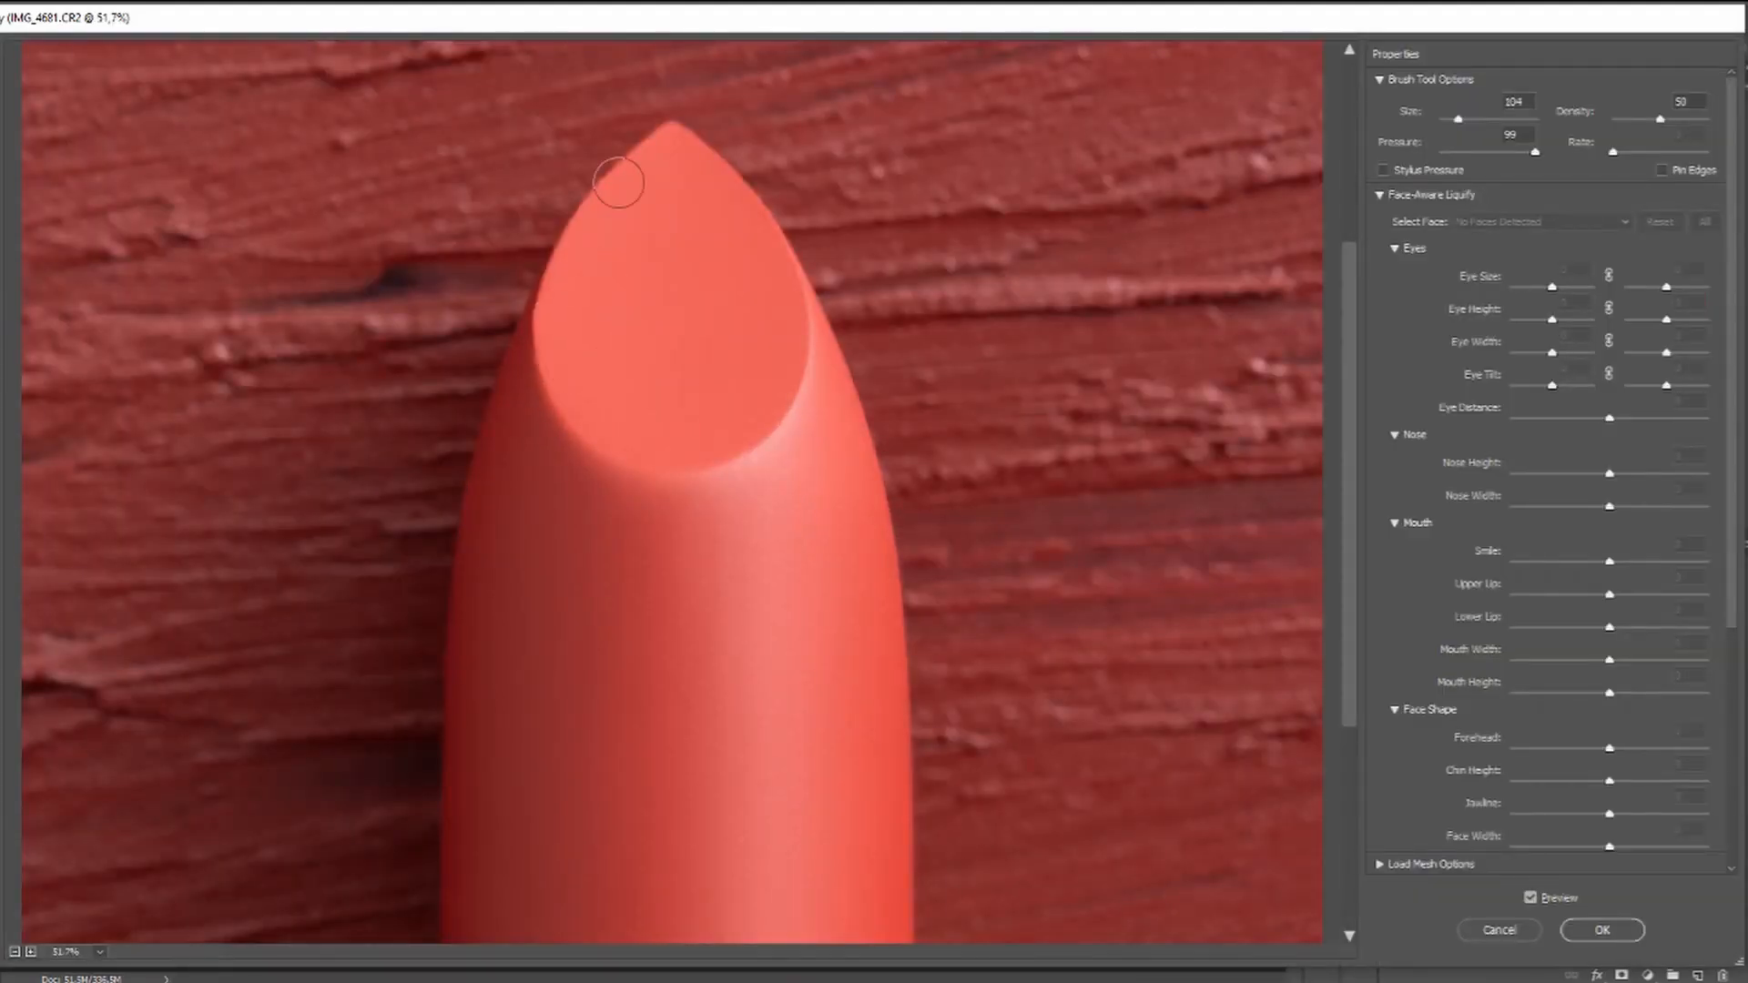
# Even out the lipstick's bevel and body contours in Liquify with a brush size of 276, and compare using the preview.
pyautogui.press(']')
pyautogui.press(']')
pyautogui.press(']')
pyautogui.press(']')
pyautogui.press(']')
pyautogui.press(']')
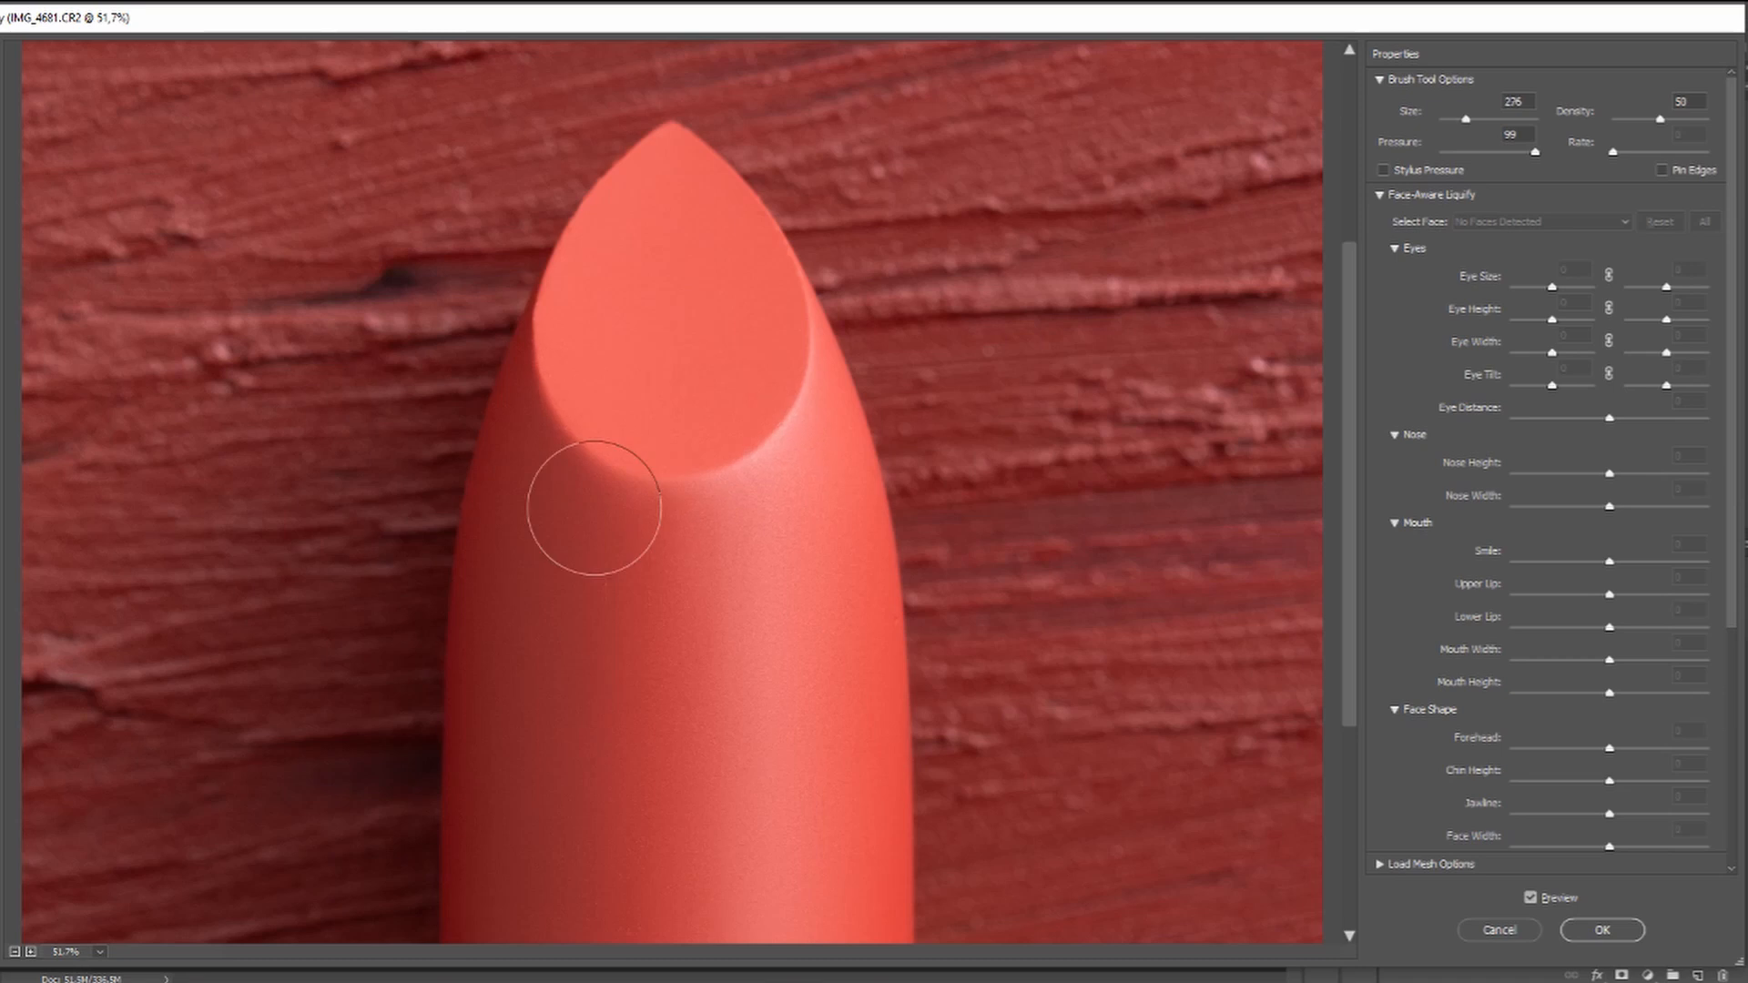
pyautogui.scroll(4, 726, 722)
pyautogui.scroll(5, 1160, 425)
pyautogui.click(1531, 899)
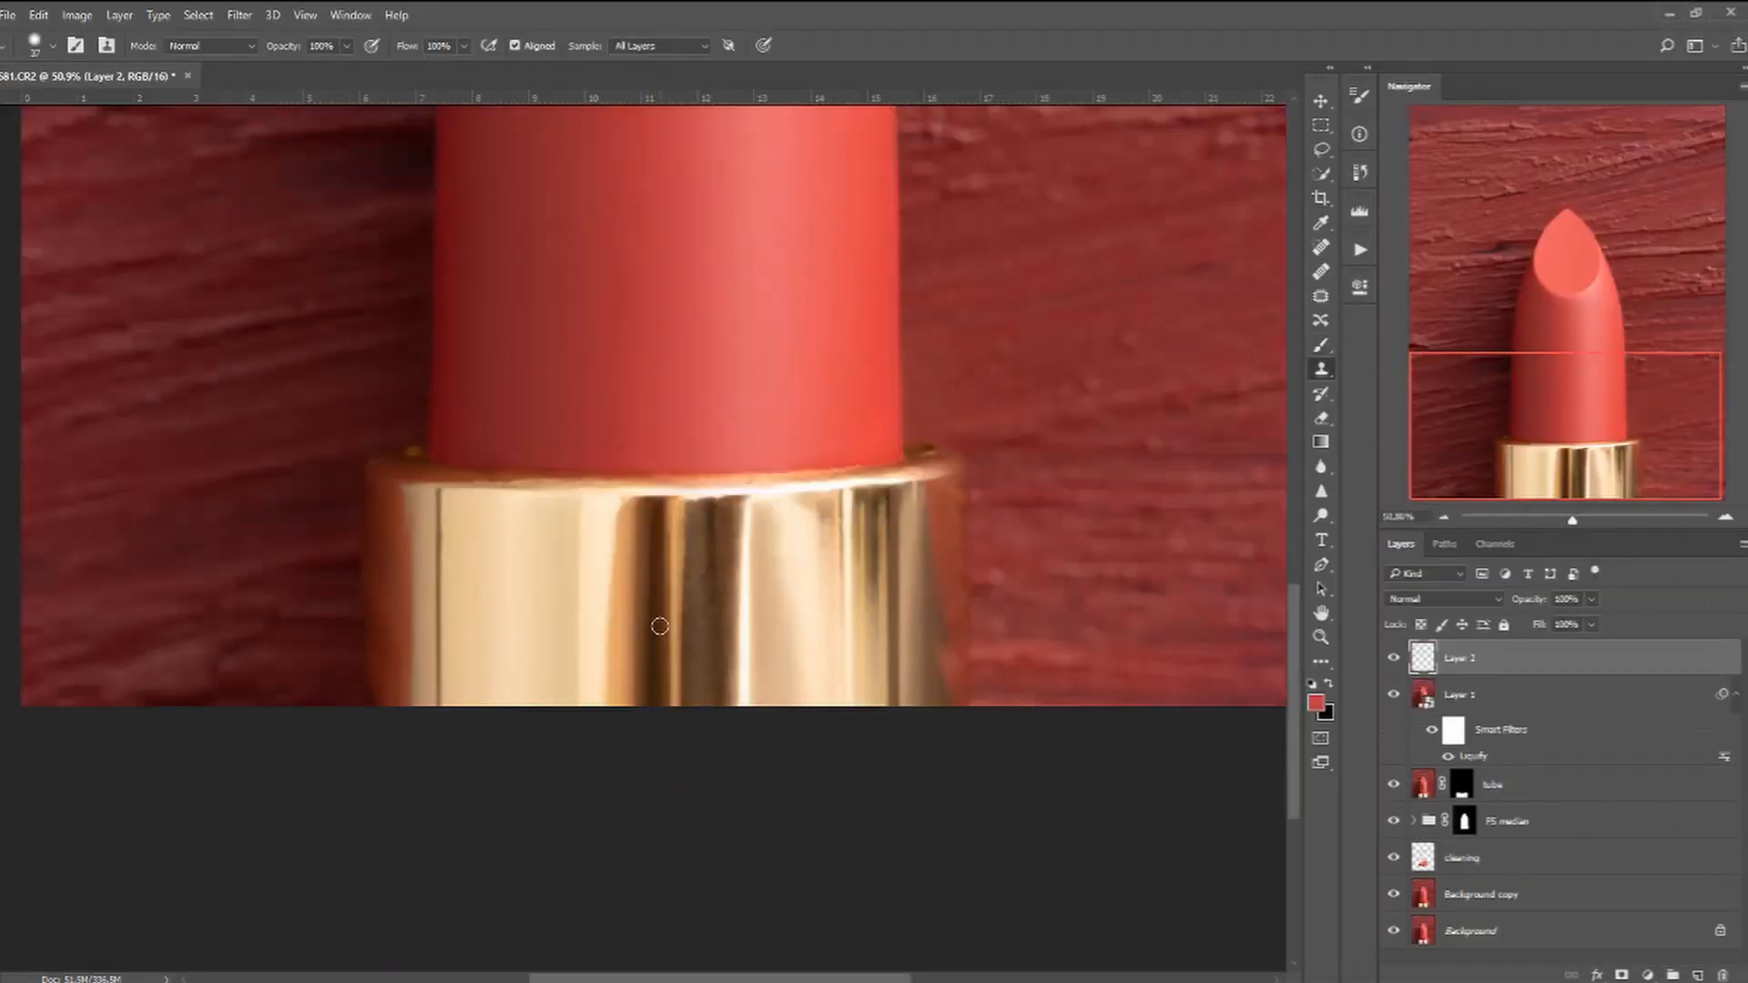
# Clone clean metal vertically along the central reflections of the gold tube on the new empty layer.
pyautogui.keyDown('alt'); pyautogui.click(801, 569); pyautogui.keyUp('alt')
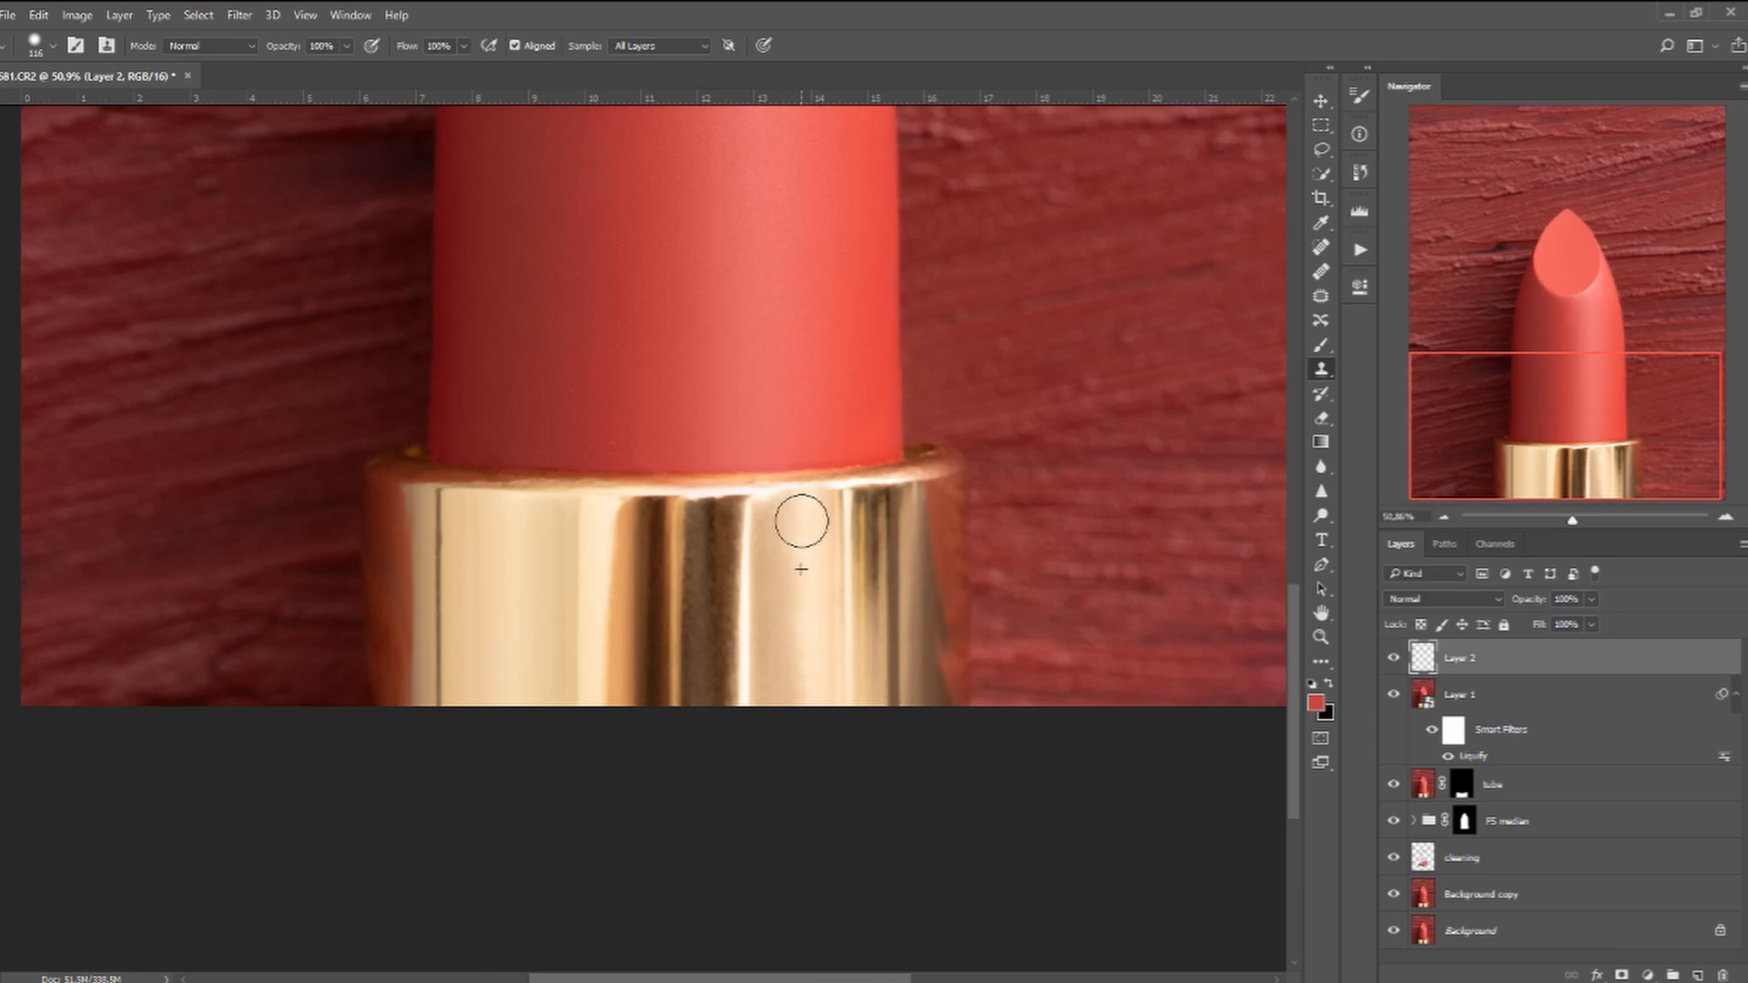
pyautogui.press(']')
pyautogui.moveTo(632, 524); pyautogui.dragTo(636, 671)
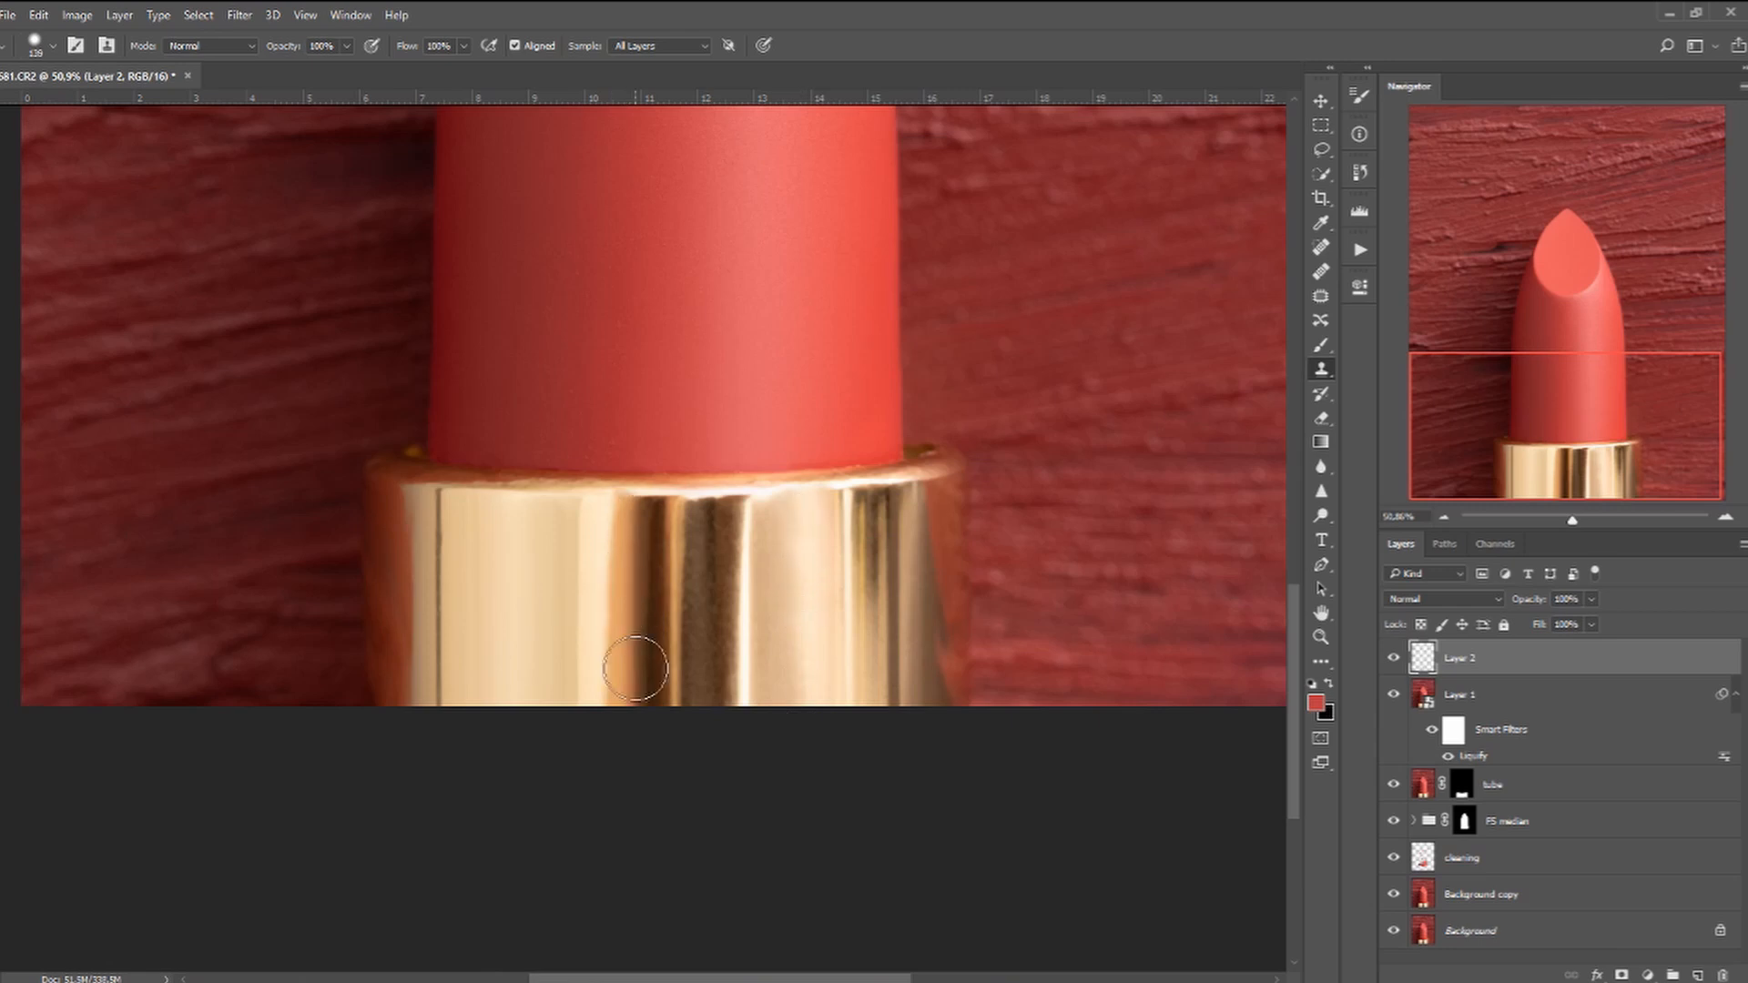
pyautogui.keyDown('alt'); pyautogui.click(749, 523); pyautogui.keyUp('alt')
pyautogui.moveTo(750, 558); pyautogui.dragTo(749, 706)
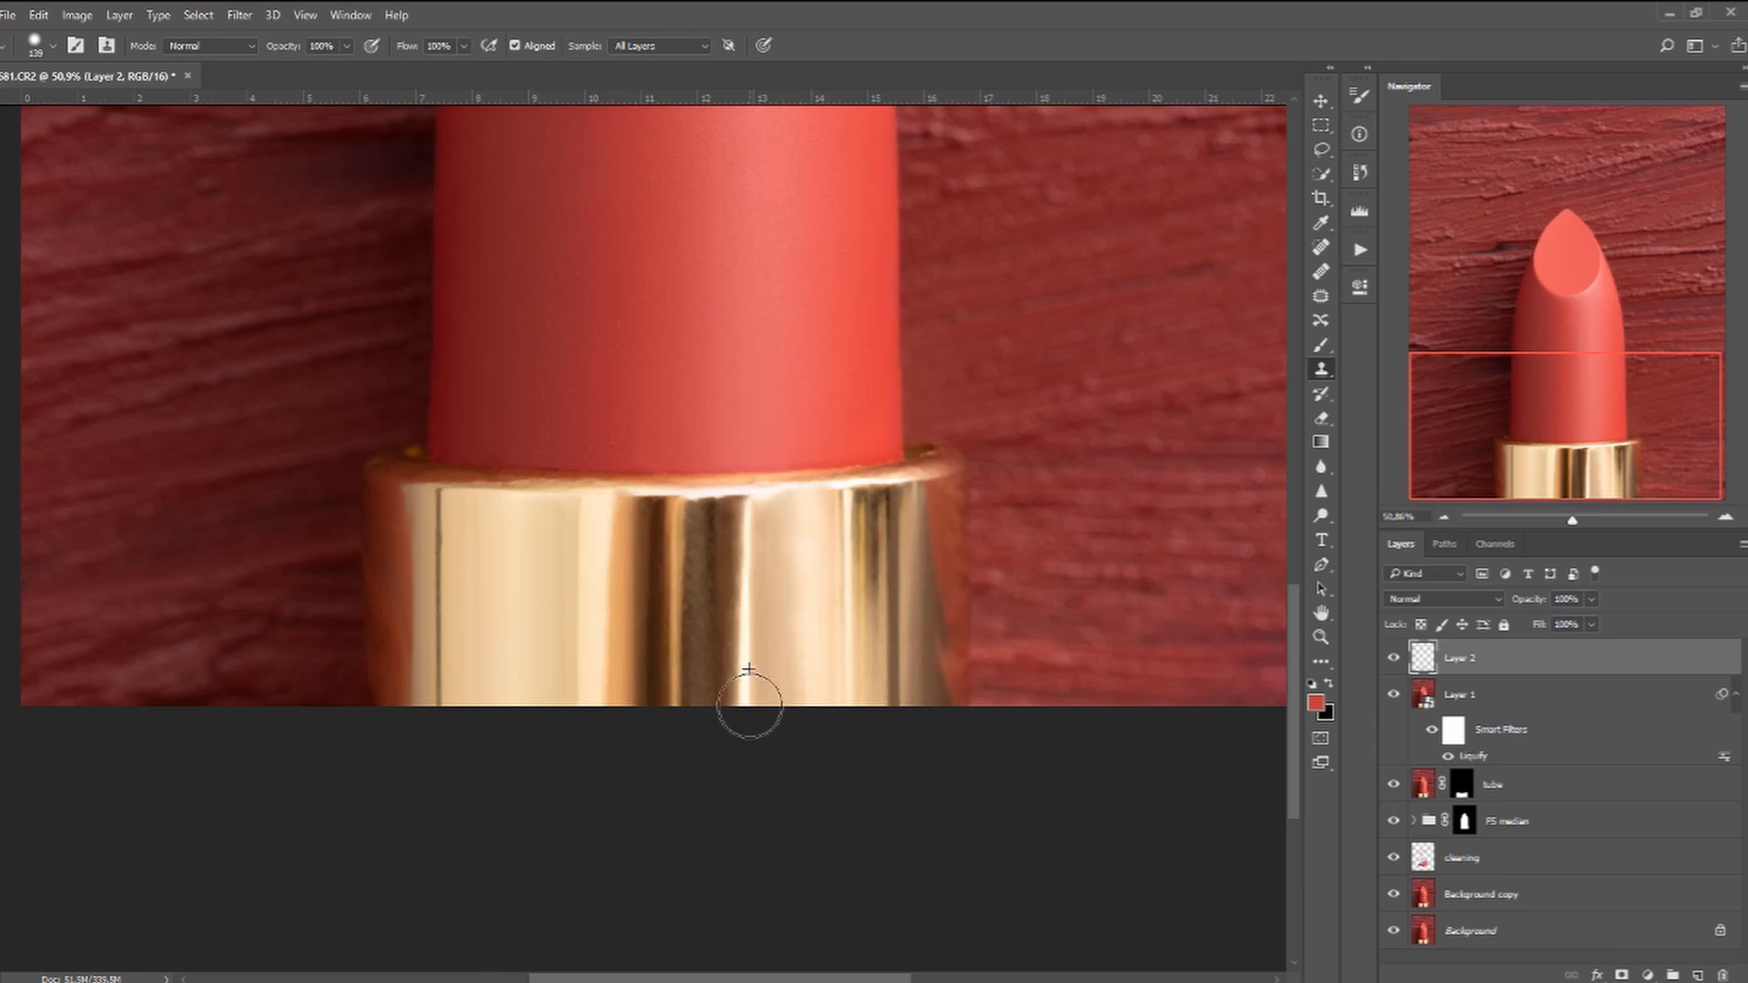
# Clone along the narrow dark reflection stripes on the right part of the gold tube to even them out.
pyautogui.keyDown('alt'); pyautogui.click(867, 517); pyautogui.keyUp('alt')
pyautogui.moveTo(868, 539); pyautogui.dragTo(878, 663)
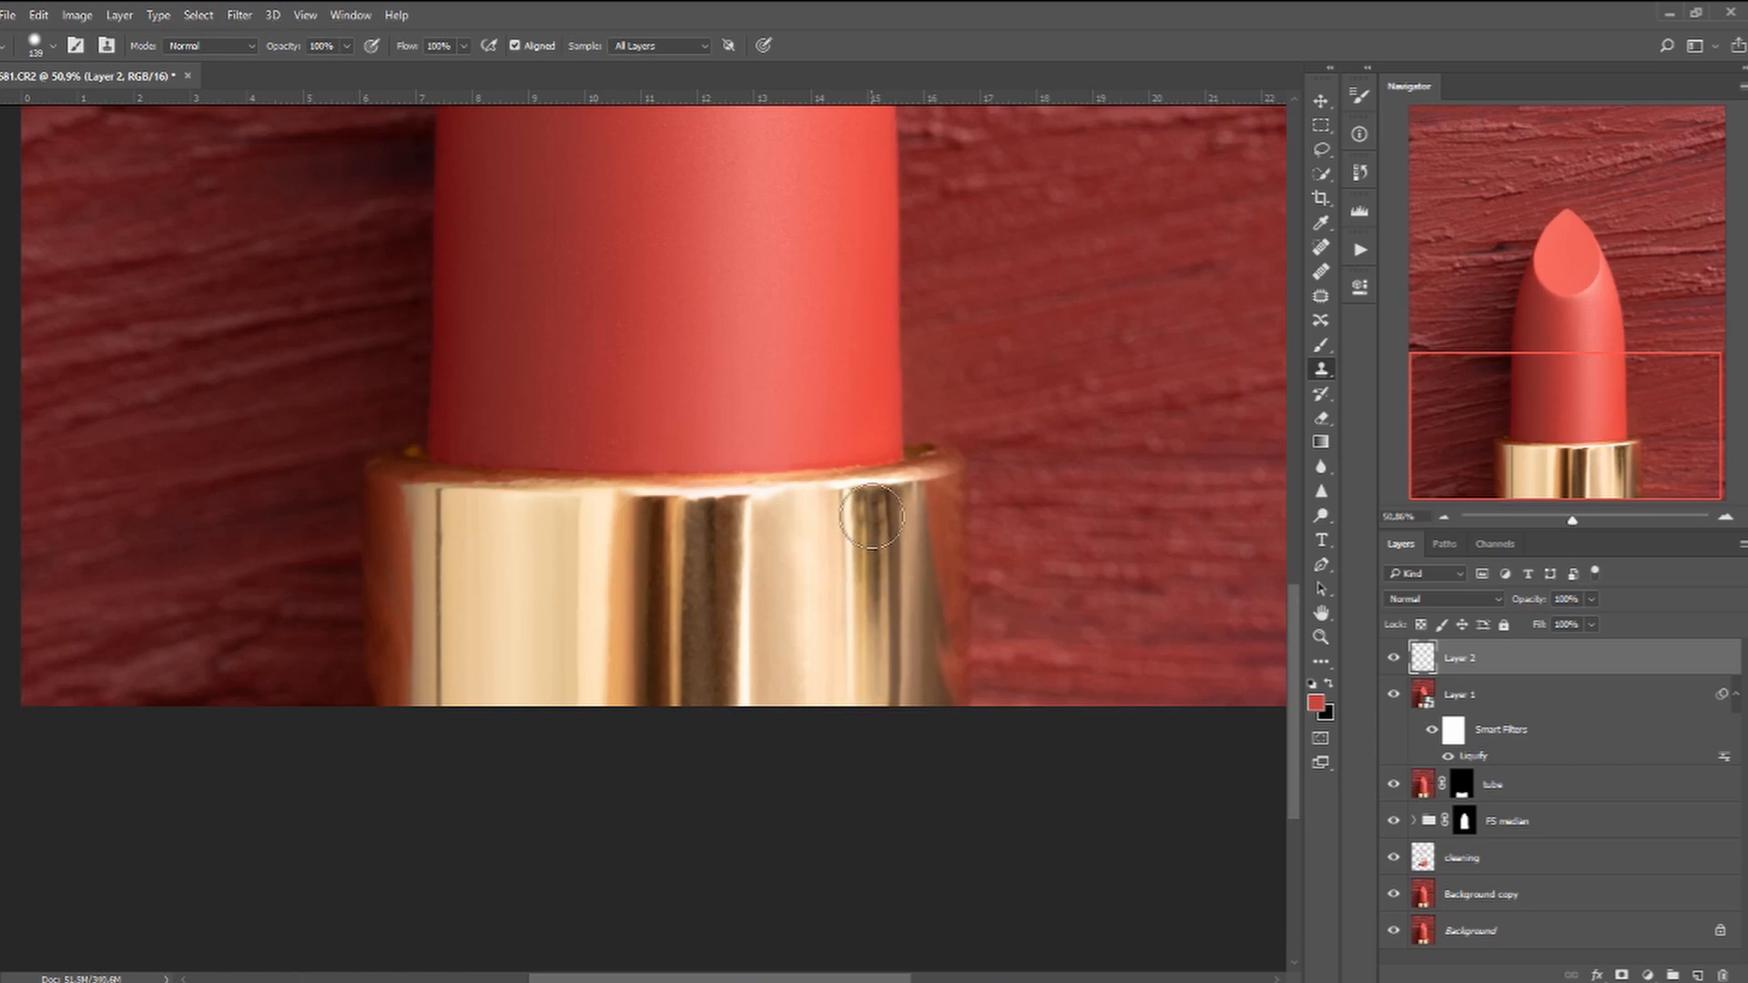
pyautogui.moveTo(871, 514); pyautogui.dragTo(879, 702)
pyautogui.moveTo(878, 630)
pyautogui.mouseDown()
pyautogui.moveTo(885, 510)
pyautogui.moveTo(851, 671)
pyautogui.moveTo(856, 516)
pyautogui.mouseUp()
pyautogui.keyDown('alt'); pyautogui.click(855, 628); pyautogui.keyUp('alt')
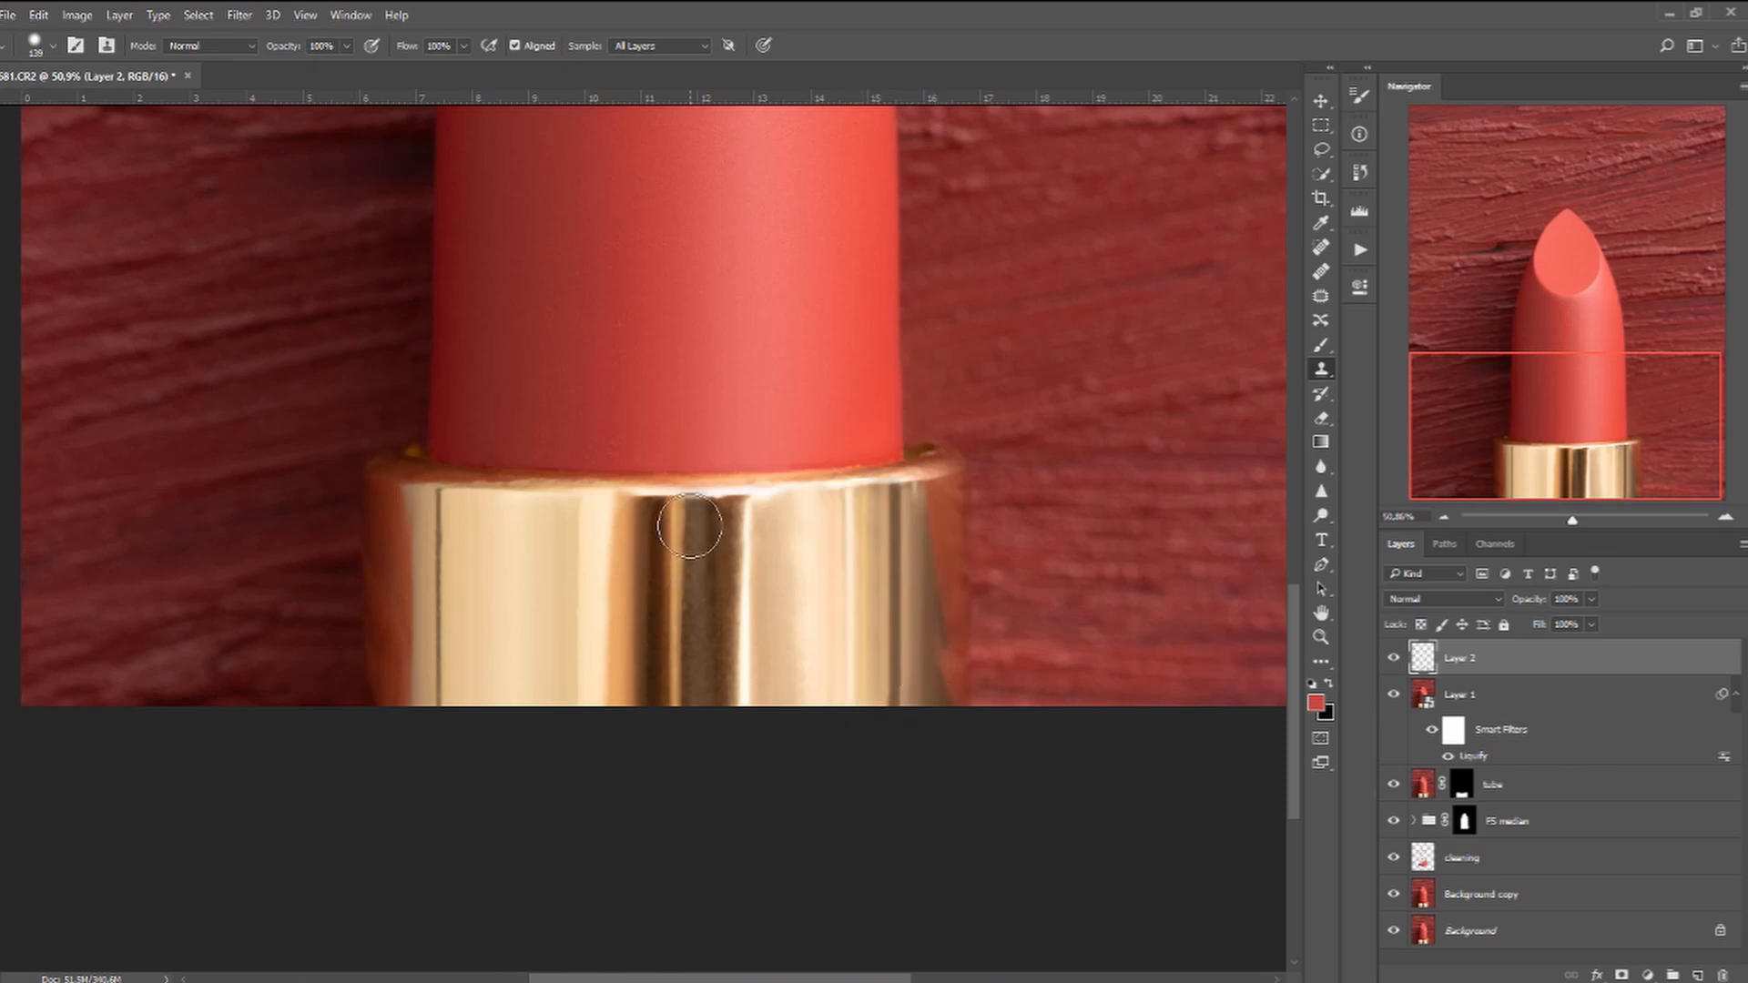
# Finish cloning the tube's central dark reflection, add a mask to Layer 2 and hide stray cloning along the tube's upper rim.
pyautogui.moveTo(717, 581); pyautogui.dragTo(705, 580)
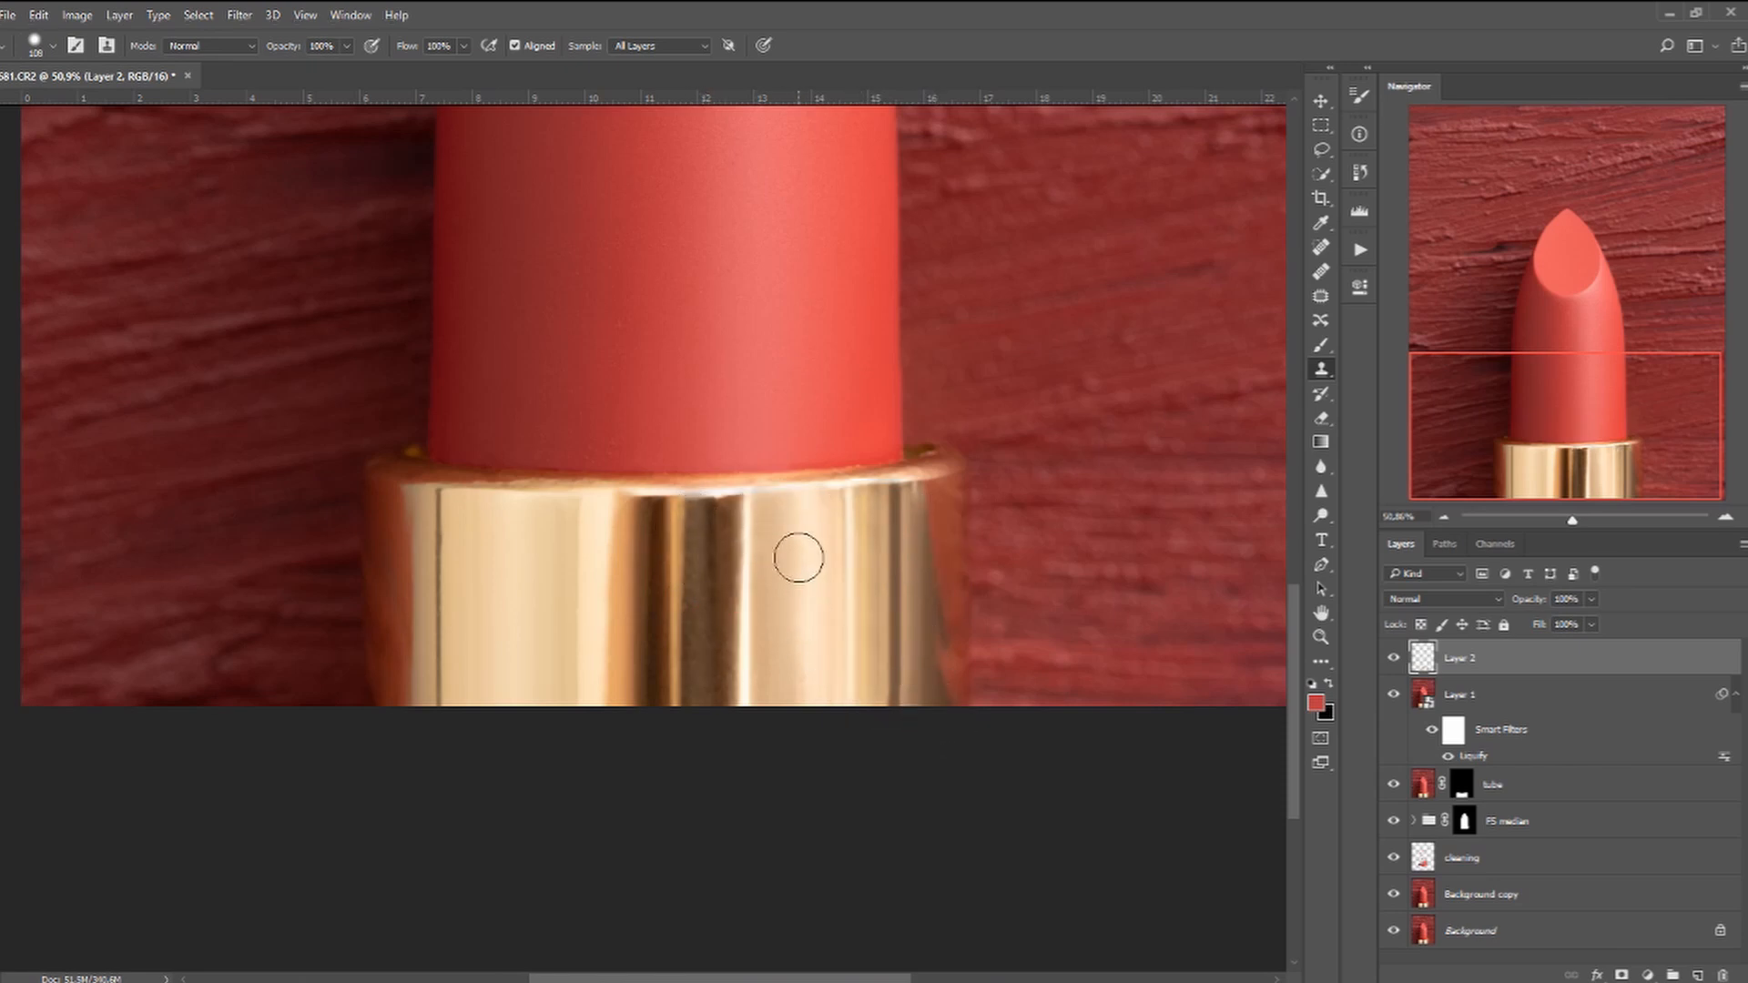
pyautogui.click(1622, 975)
pyautogui.moveTo(682, 467)
pyautogui.mouseDown()
pyautogui.moveTo(652, 469)
pyautogui.moveTo(861, 478)
pyautogui.mouseUp()
pyautogui.press('b')
pyautogui.hotkey('ctrl', 'z')
pyautogui.scroll(5, 834, 490)
pyautogui.moveTo(672, 515); pyautogui.dragTo(648, 524)
pyautogui.moveTo(473, 490); pyautogui.dragTo(975, 464)
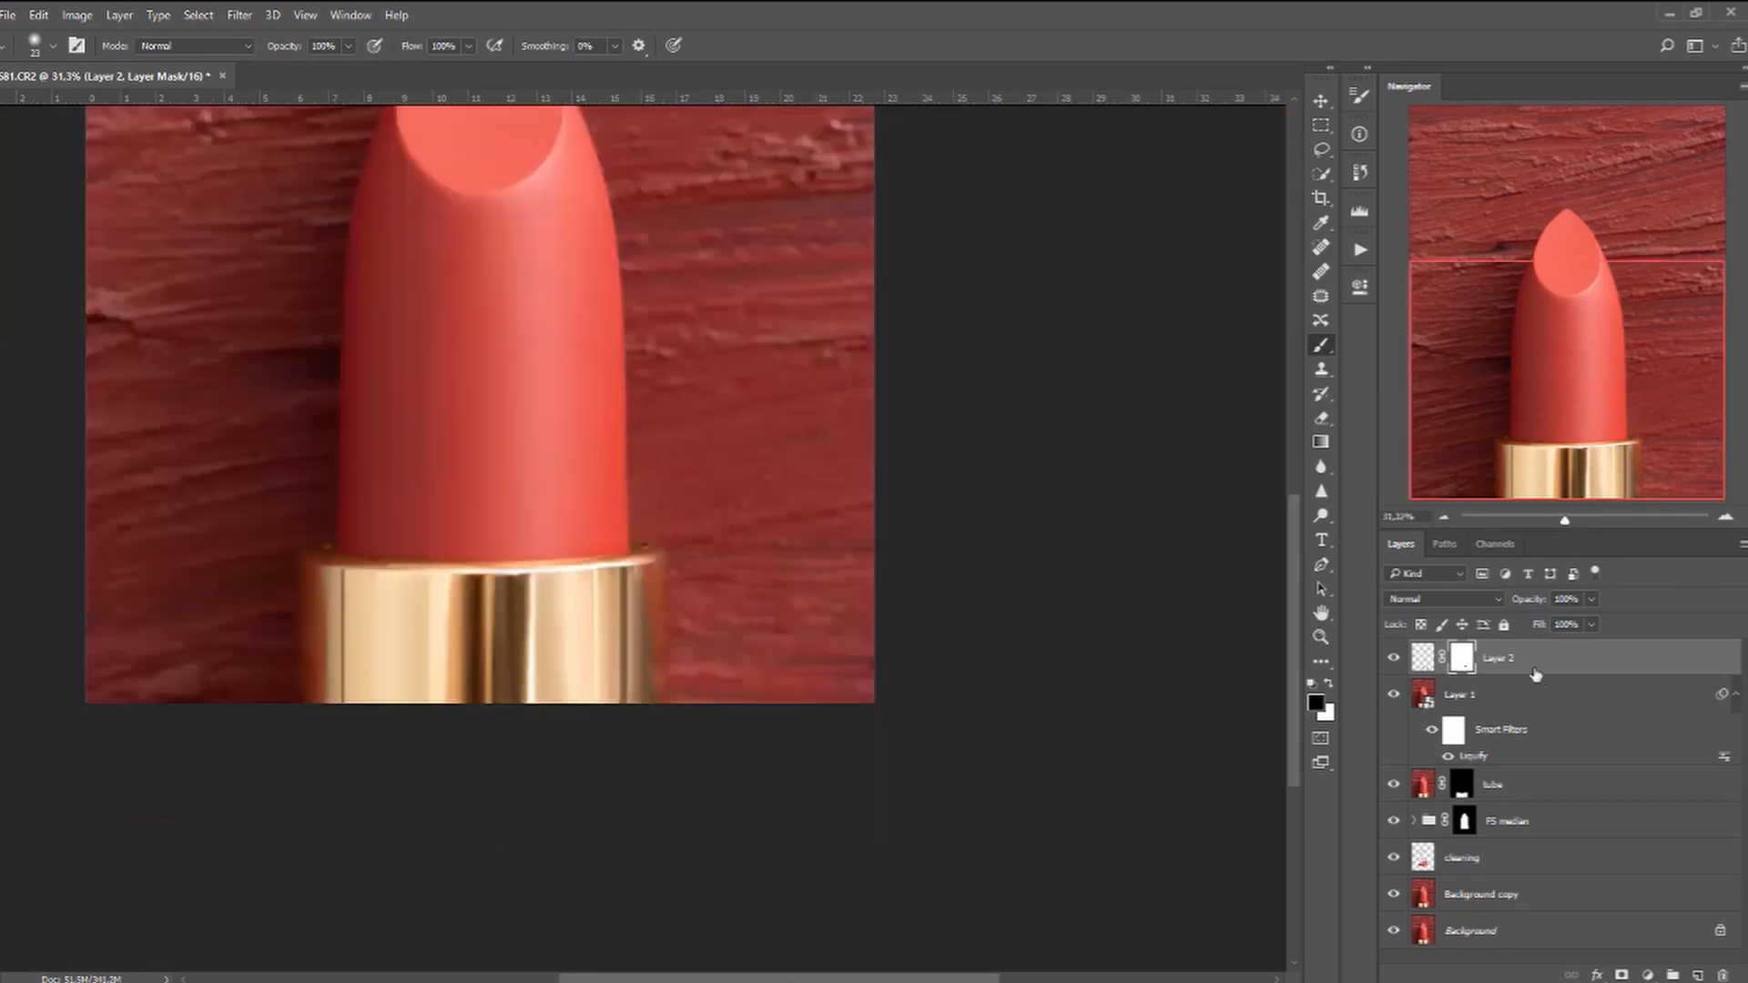
# Rename the masked cloning layer as tube 2.
pyautogui.doubleClick(1498, 657)
pyautogui.write('tube 2')
pyautogui.press('Return')
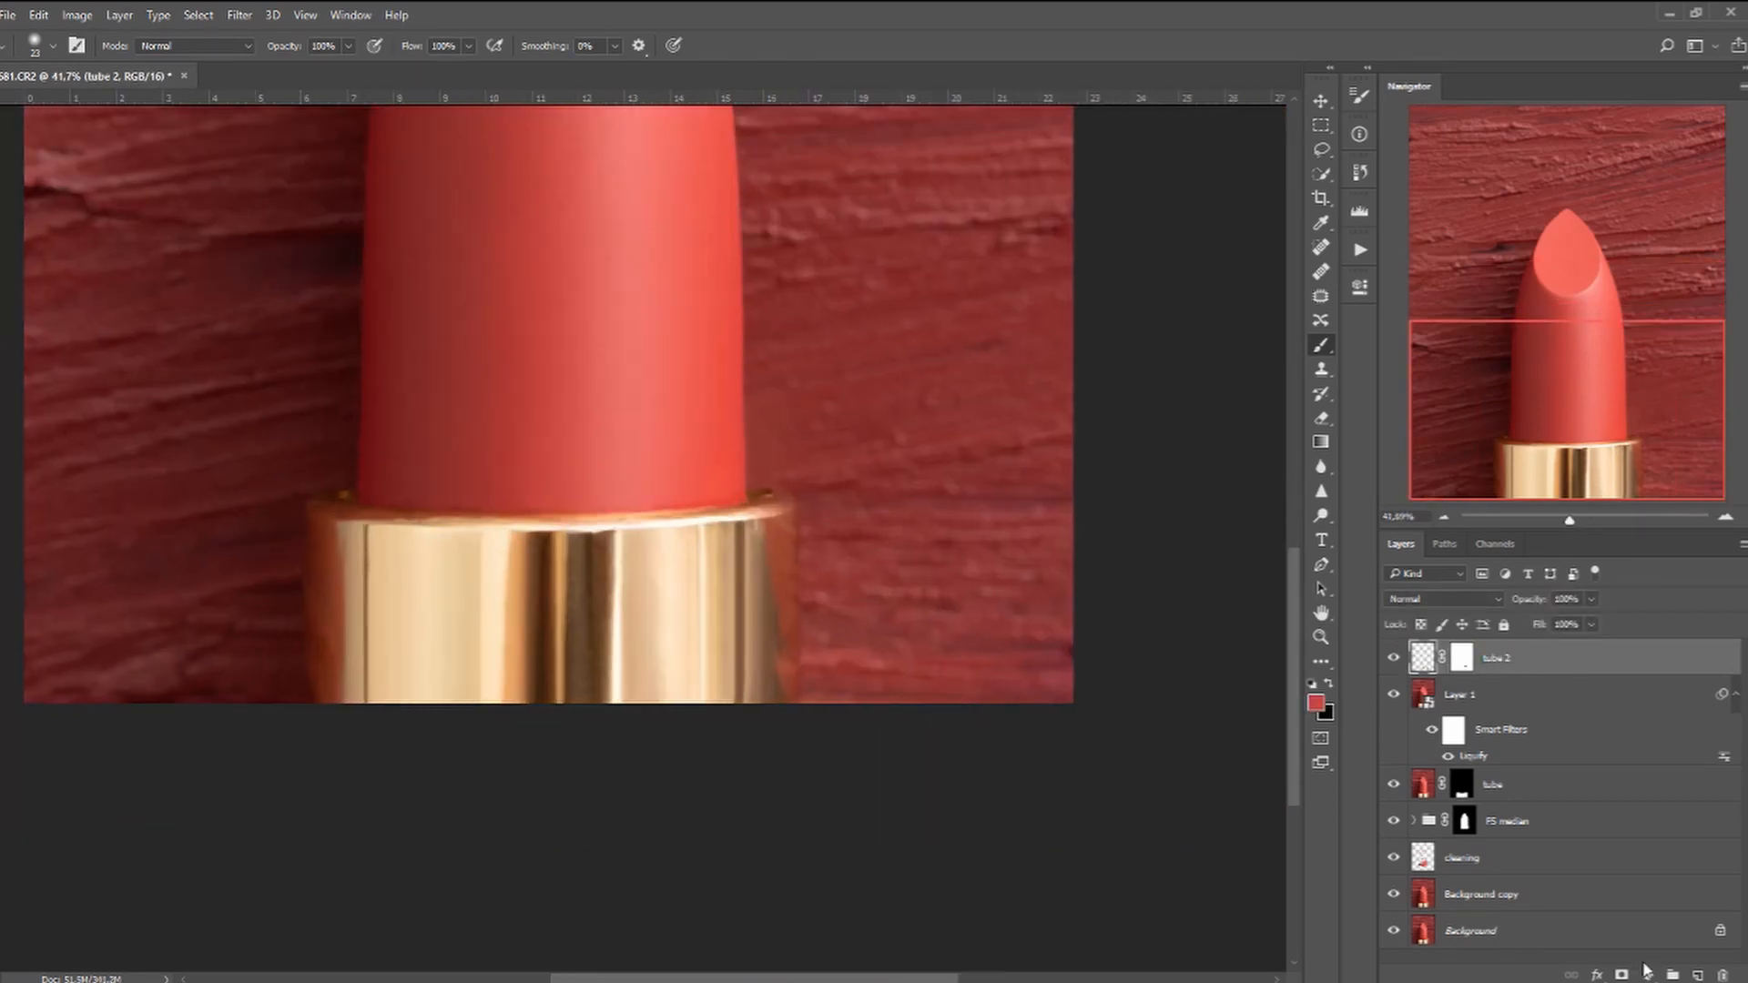
# Add a Selective Color adjustment above tube 2, reducing yellow and adding magenta to make the gold less yellow.
pyautogui.click(1648, 974)
pyautogui.click(1625, 960)
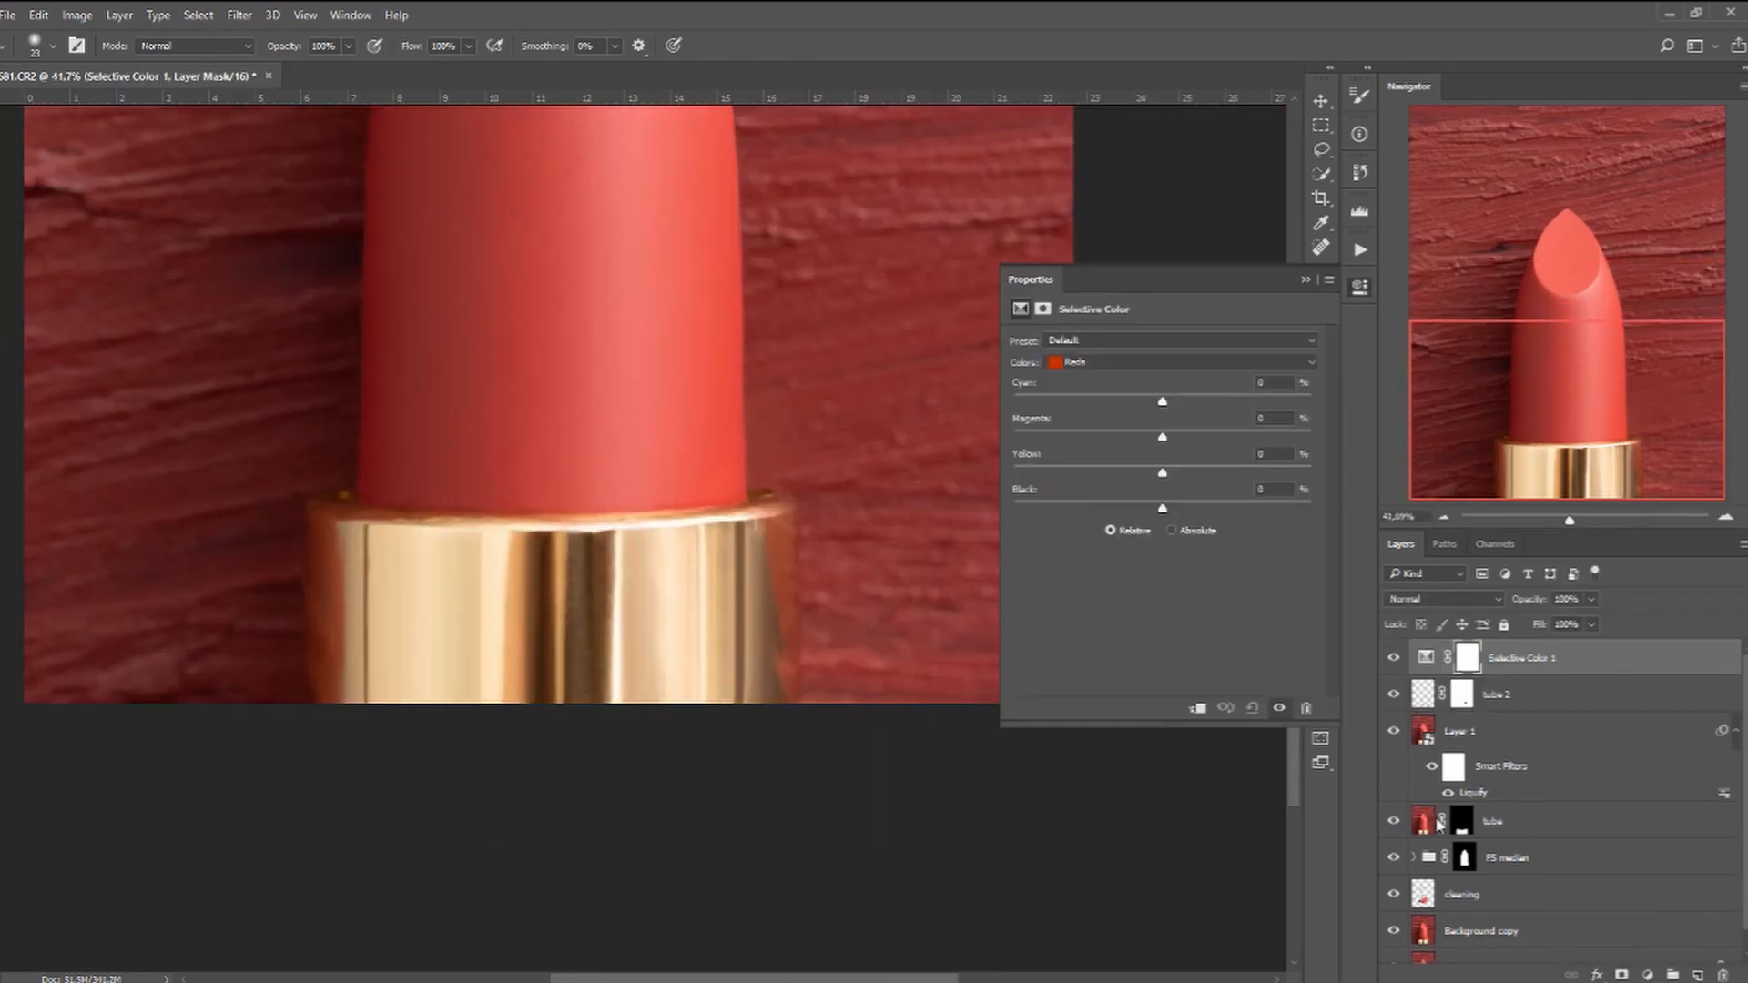
pyautogui.click(1166, 362)
pyautogui.click(1156, 380)
pyautogui.moveTo(1079, 454); pyautogui.dragTo(1113, 462)
pyautogui.moveTo(1163, 437)
pyautogui.mouseDown()
pyautogui.moveTo(1061, 417)
pyautogui.moveTo(1179, 447)
pyautogui.mouseUp()
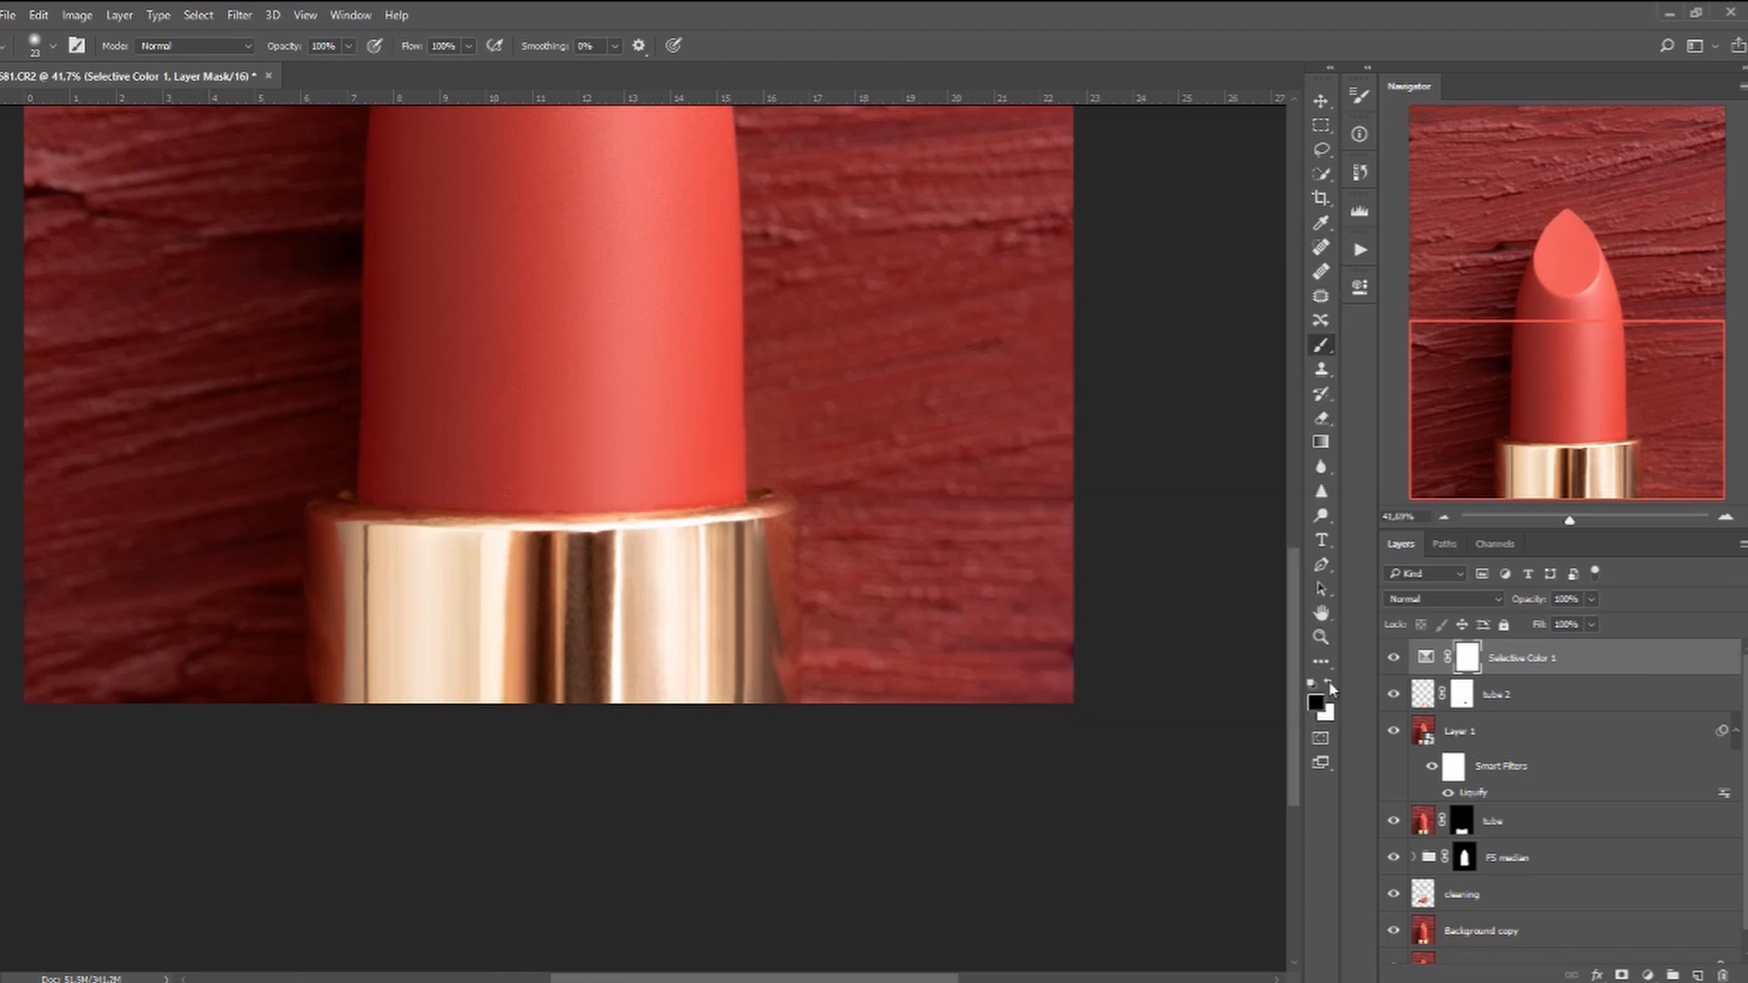
# Invert the Selective Color mask and paint it white over the gold tube so the correction affects only the metal.
pyautogui.hotkey('ctrl', 'i')
pyautogui.press('x')
pyautogui.moveTo(357, 523); pyautogui.dragTo(781, 528)
pyautogui.moveTo(331, 686)
pyautogui.mouseDown()
pyautogui.moveTo(674, 560)
pyautogui.moveTo(772, 687)
pyautogui.mouseUp()
pyautogui.moveTo(766, 625)
pyautogui.mouseDown()
pyautogui.moveTo(625, 622)
pyautogui.moveTo(532, 656)
pyautogui.mouseUp()
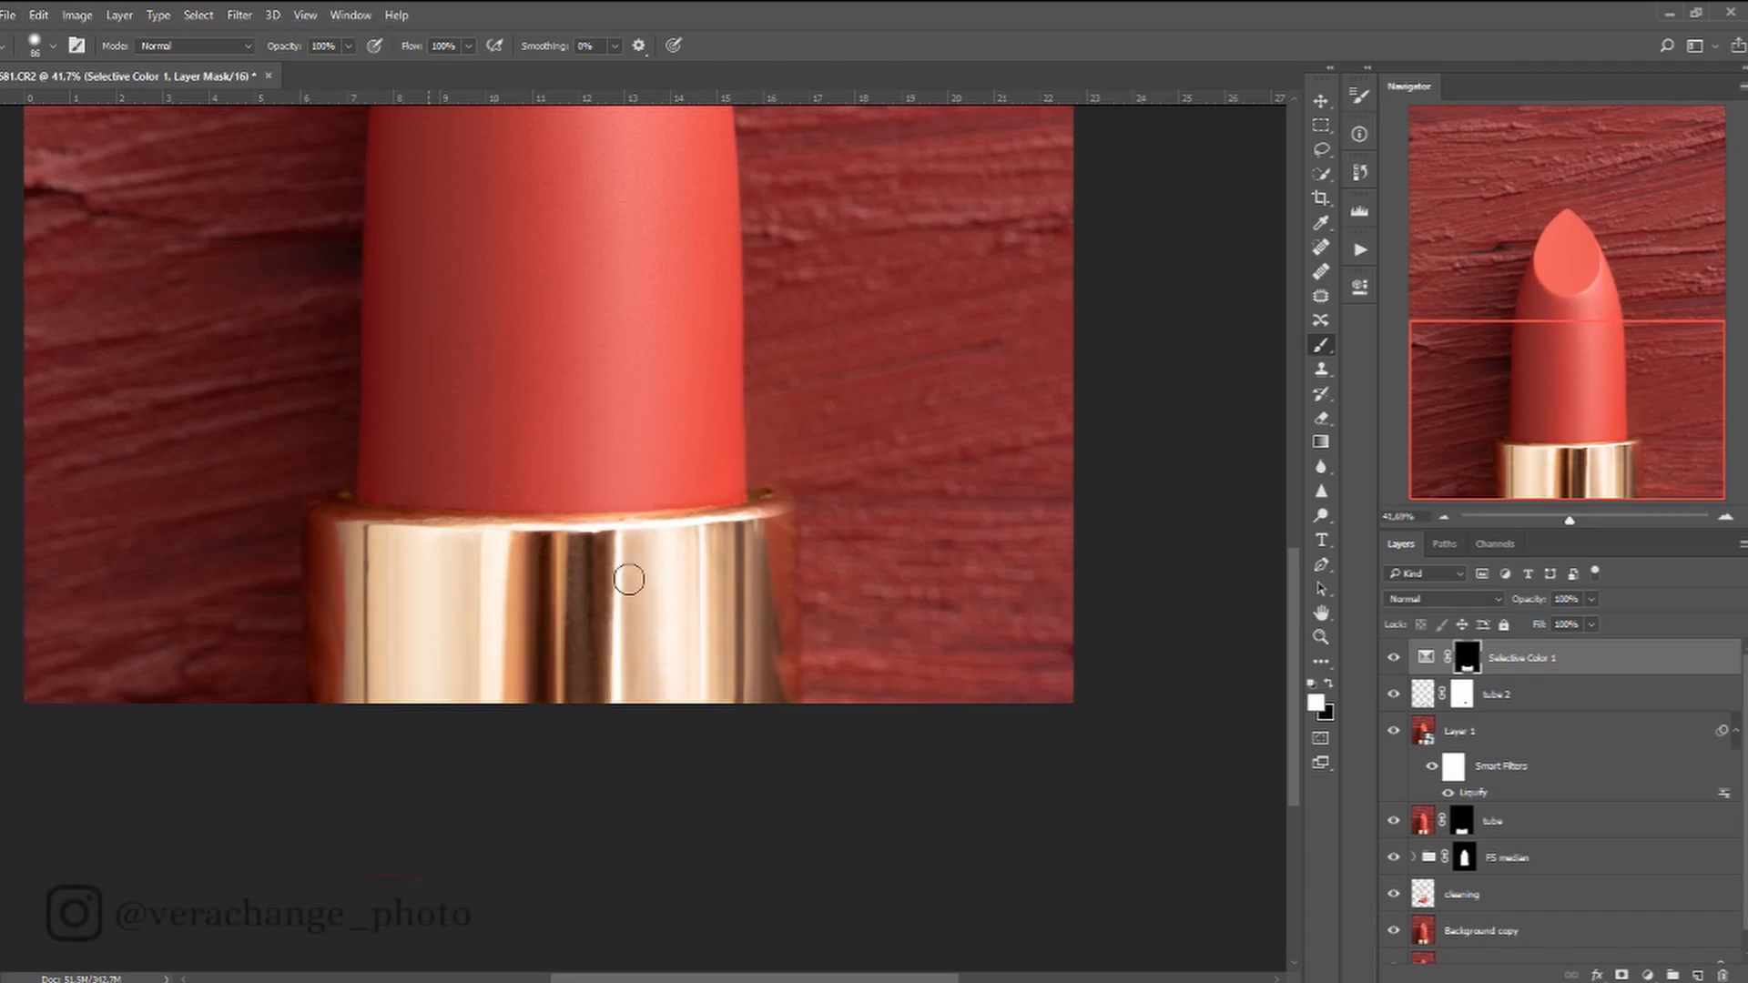
# Add a Curves adjustment clipped to Selective Color 1, deepening the tube's shadows and midtones and brightening its highlights.
pyautogui.scroll(-7, 629, 580)
pyautogui.click(1647, 974)
pyautogui.click(1612, 676)
pyautogui.moveTo(1061, 633); pyautogui.dragTo(1073, 633)
pyautogui.moveTo(1162, 528); pyautogui.dragTo(1168, 532)
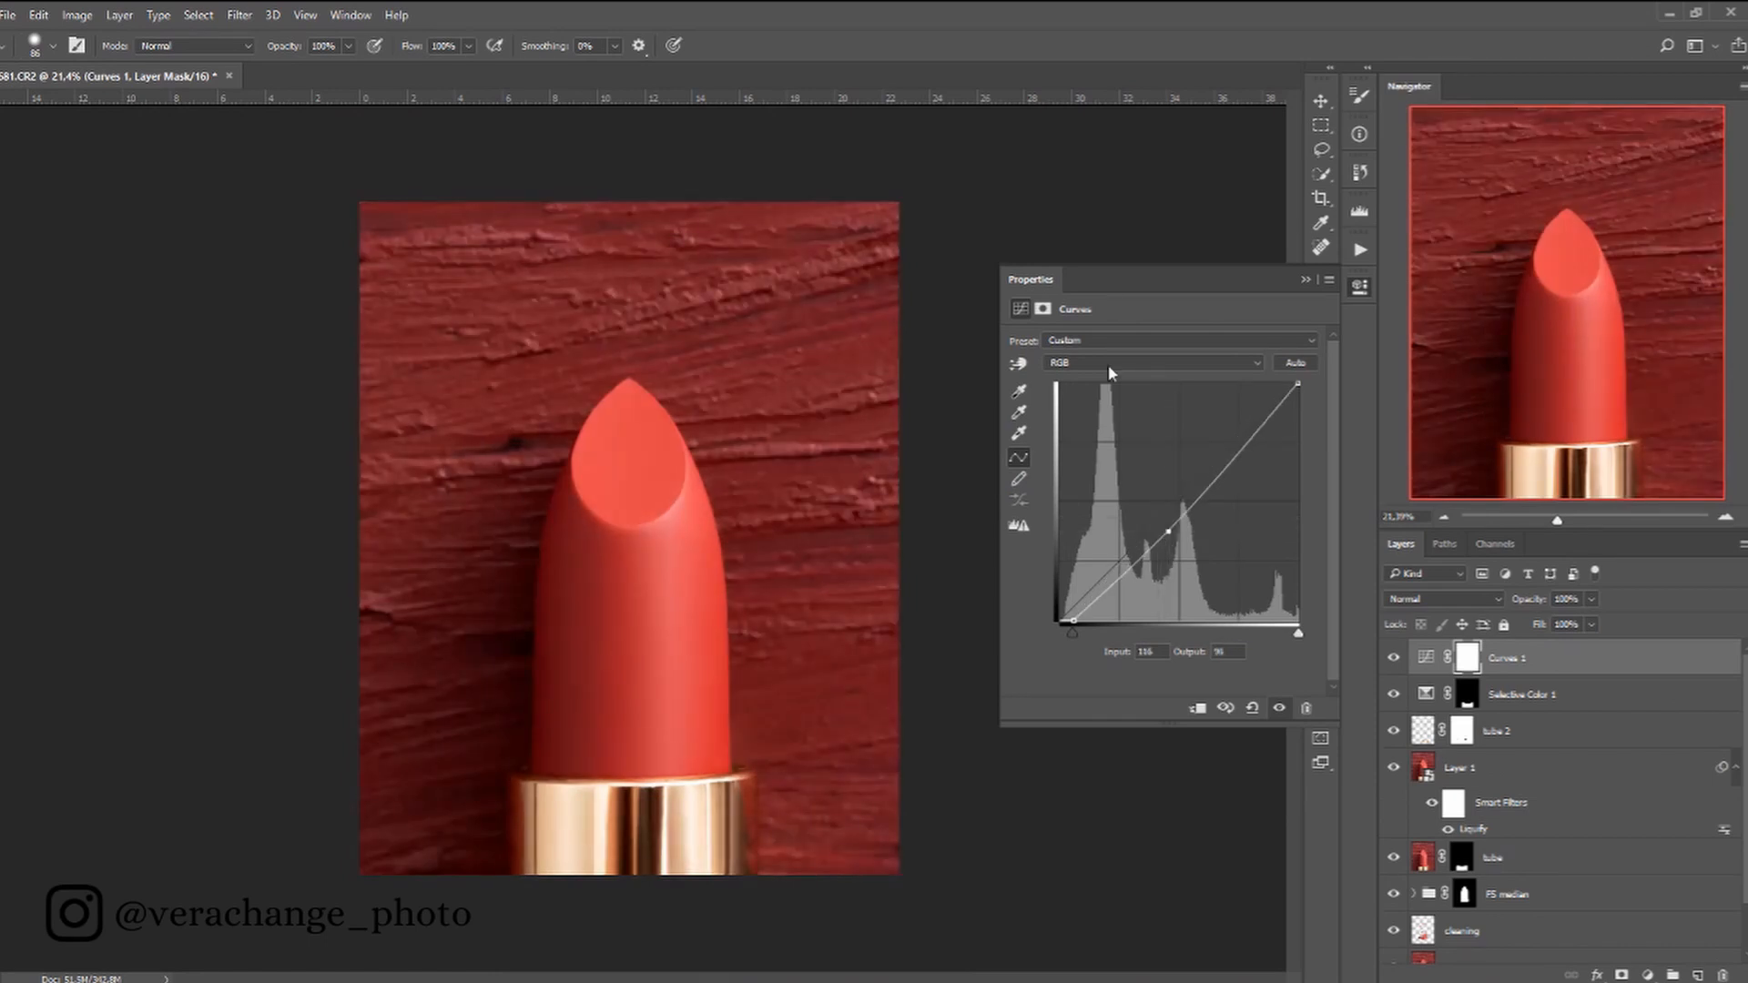
pyautogui.click(1109, 363)
pyautogui.click(1110, 377)
pyautogui.moveTo(1298, 384); pyautogui.dragTo(1288, 341)
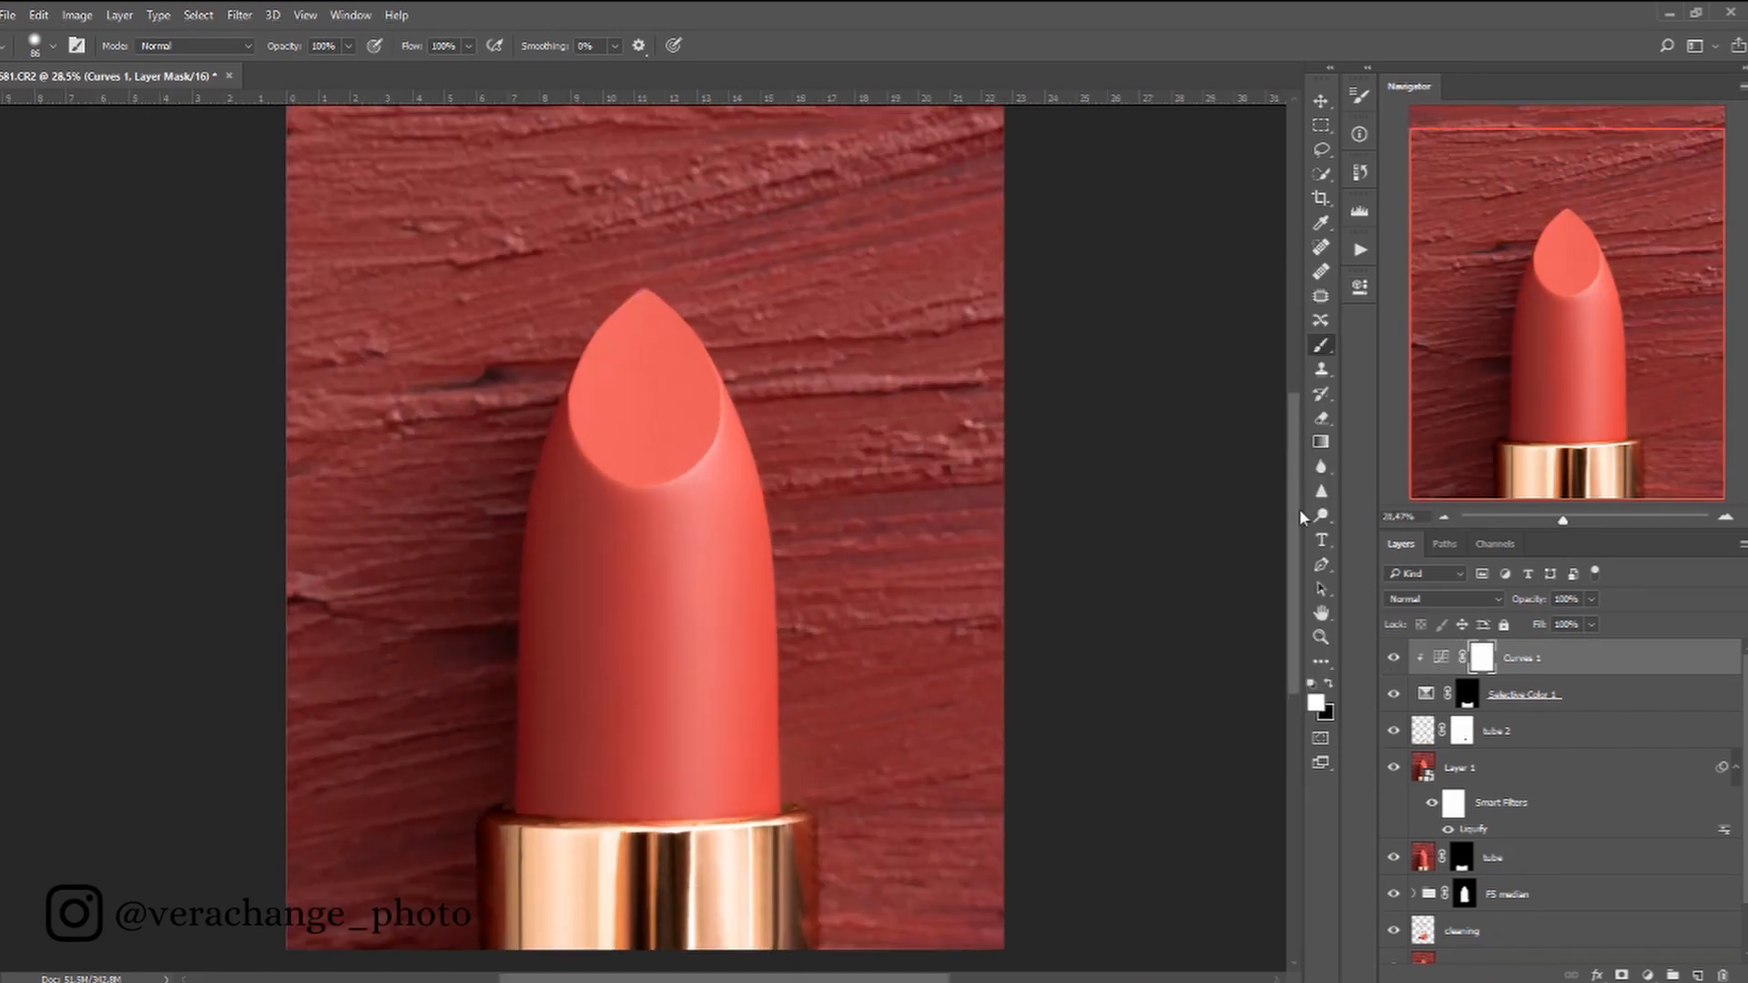
# Set the clipped Curves 1 layer's opacity to 72% and check the tube's colour correction.
pyautogui.click(1592, 599)
pyautogui.moveTo(1594, 625); pyautogui.dragTo(1589, 627)
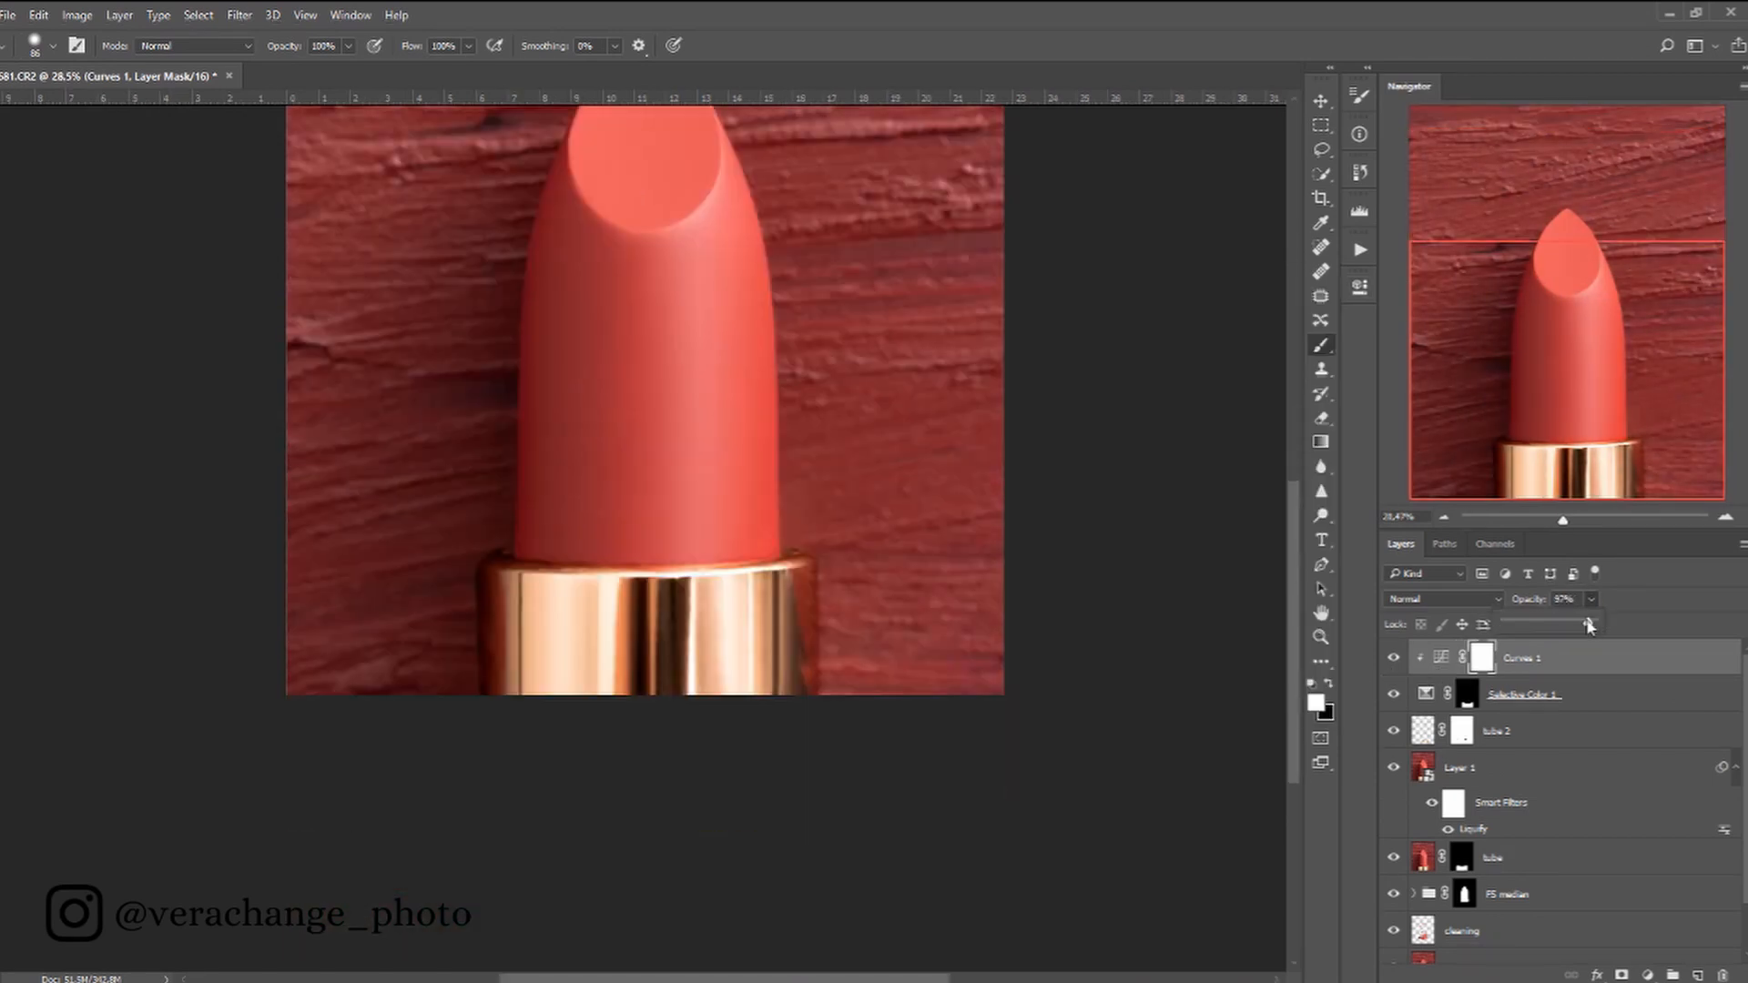
pyautogui.click(1392, 698)
pyautogui.click(1330, 684)
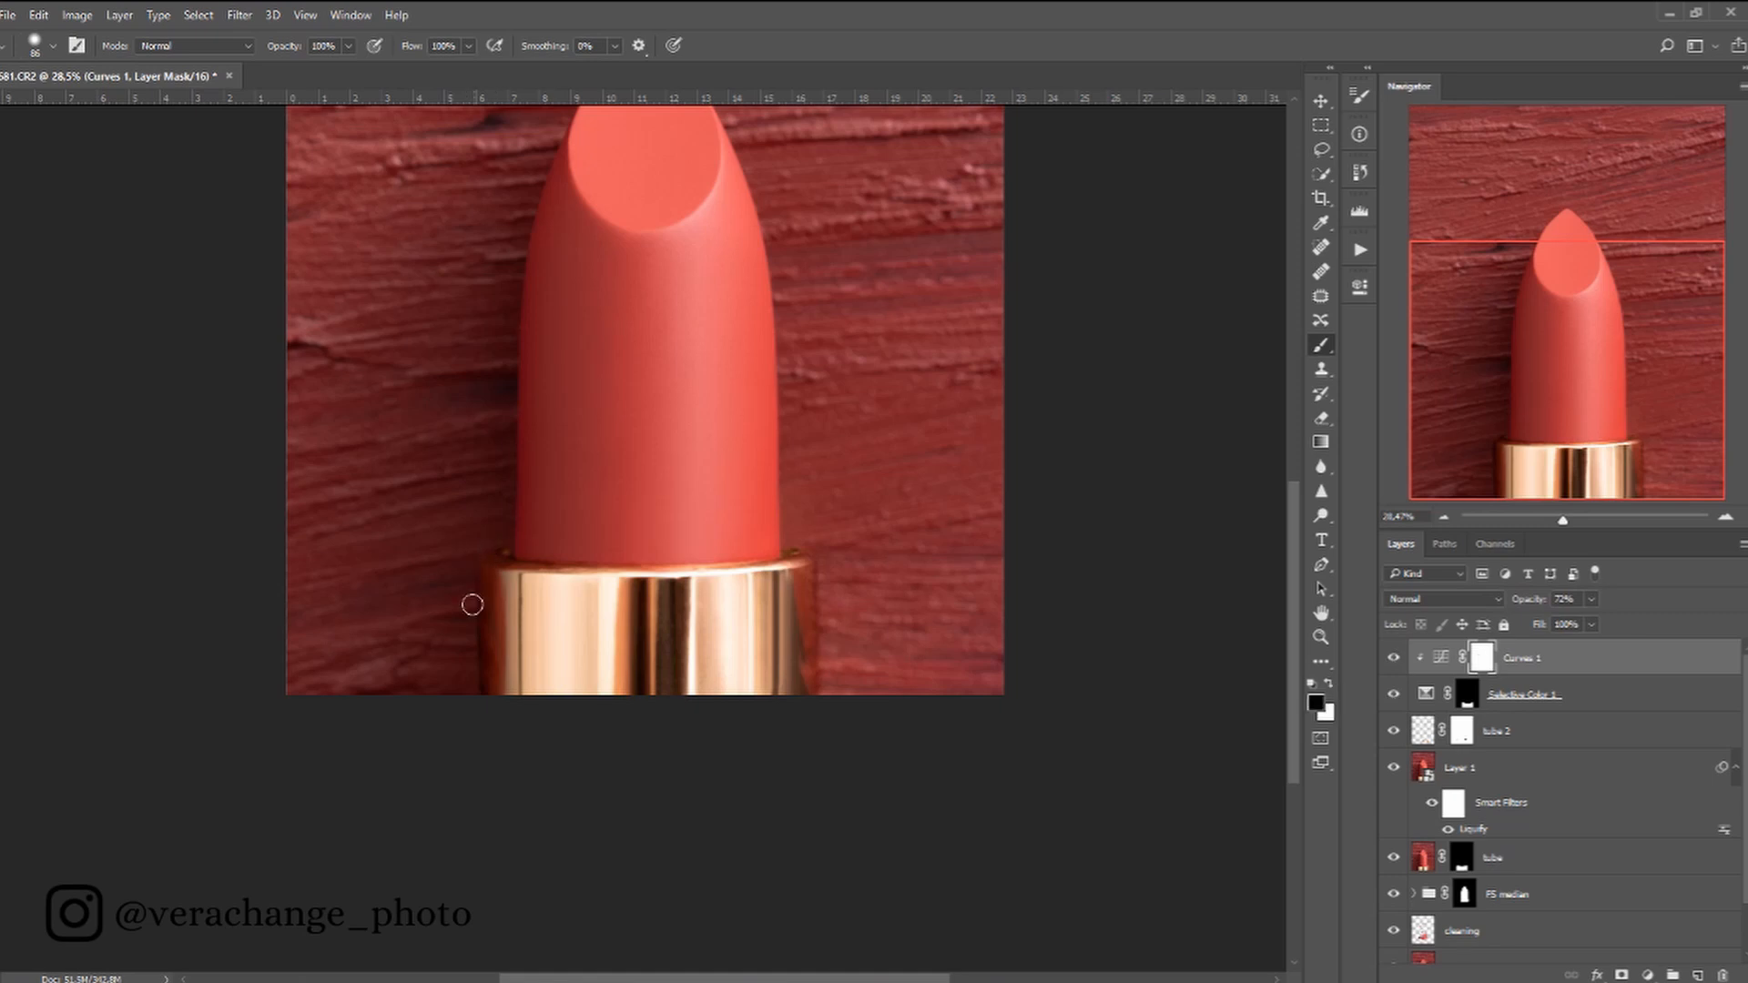
# Group Curves 1, Selective Color 1 and tube 2, and collapse the group.
pyautogui.keyDown('shift'); pyautogui.click(1503, 724); pyautogui.keyUp('shift')
pyautogui.hotkey('ctrl', 'g')
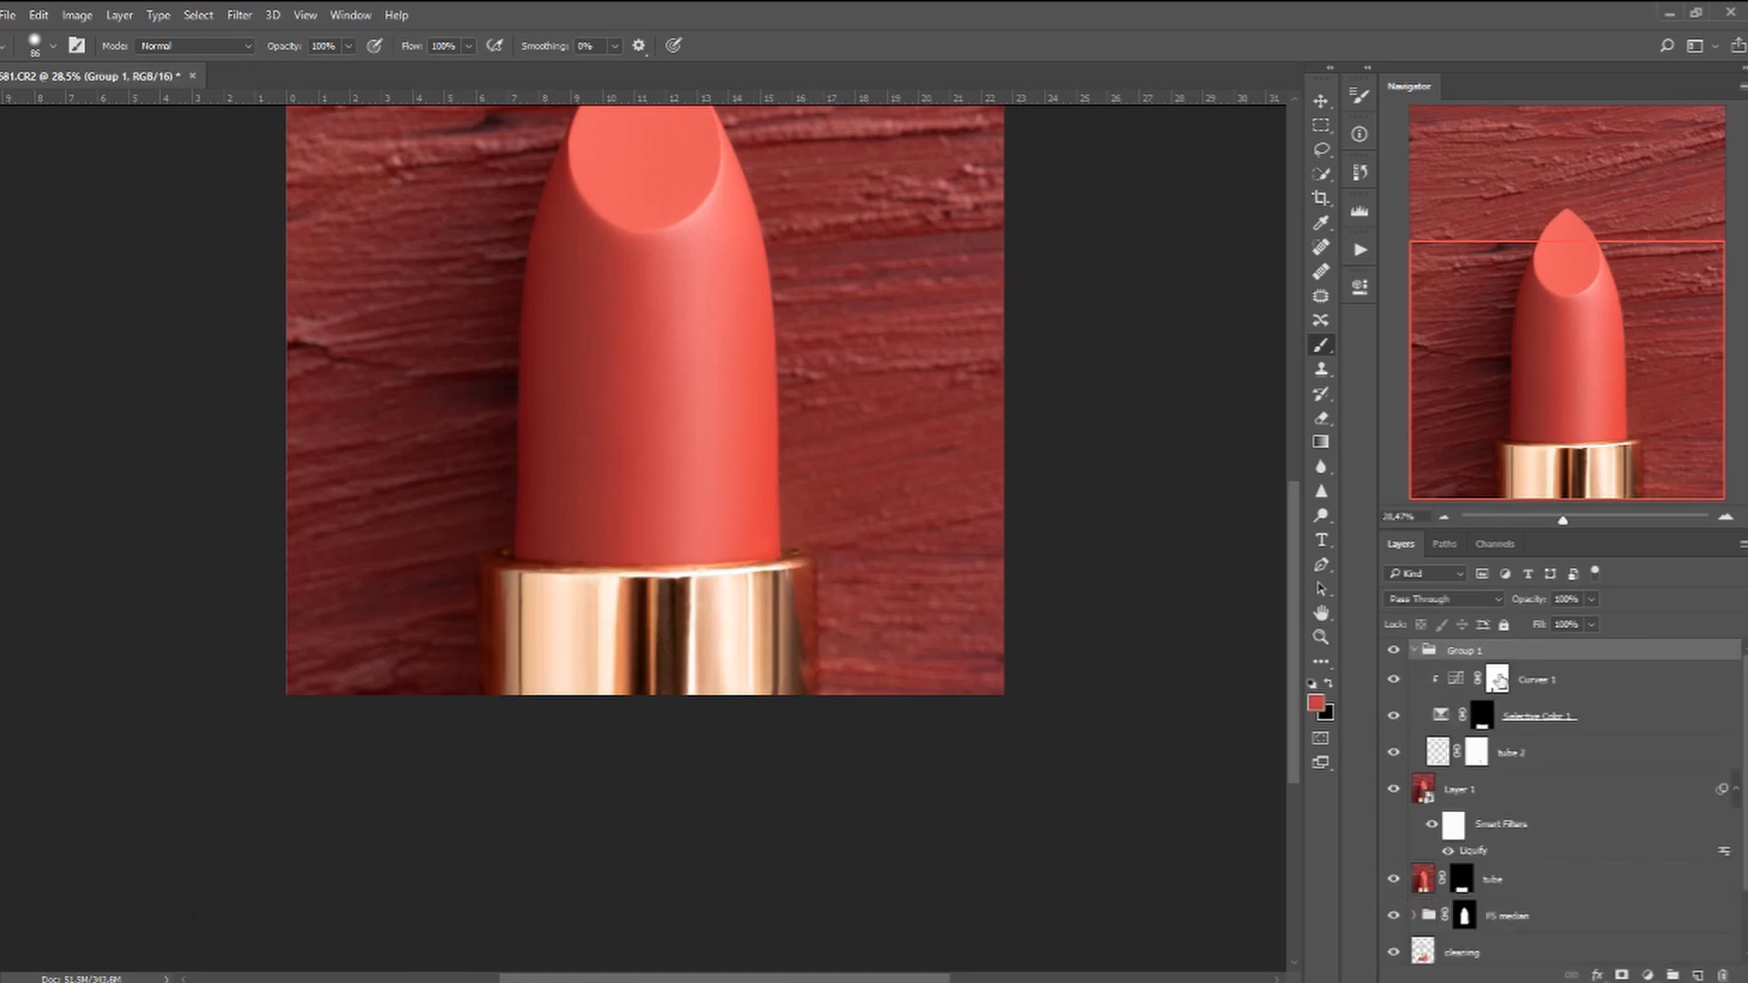
pyautogui.click(1414, 650)
# Select the red lipstick with Color Range in Quick Mask preview, subtracting background tones and using a fuzziness of 15.
pyautogui.hotkey('ctrl', '0')
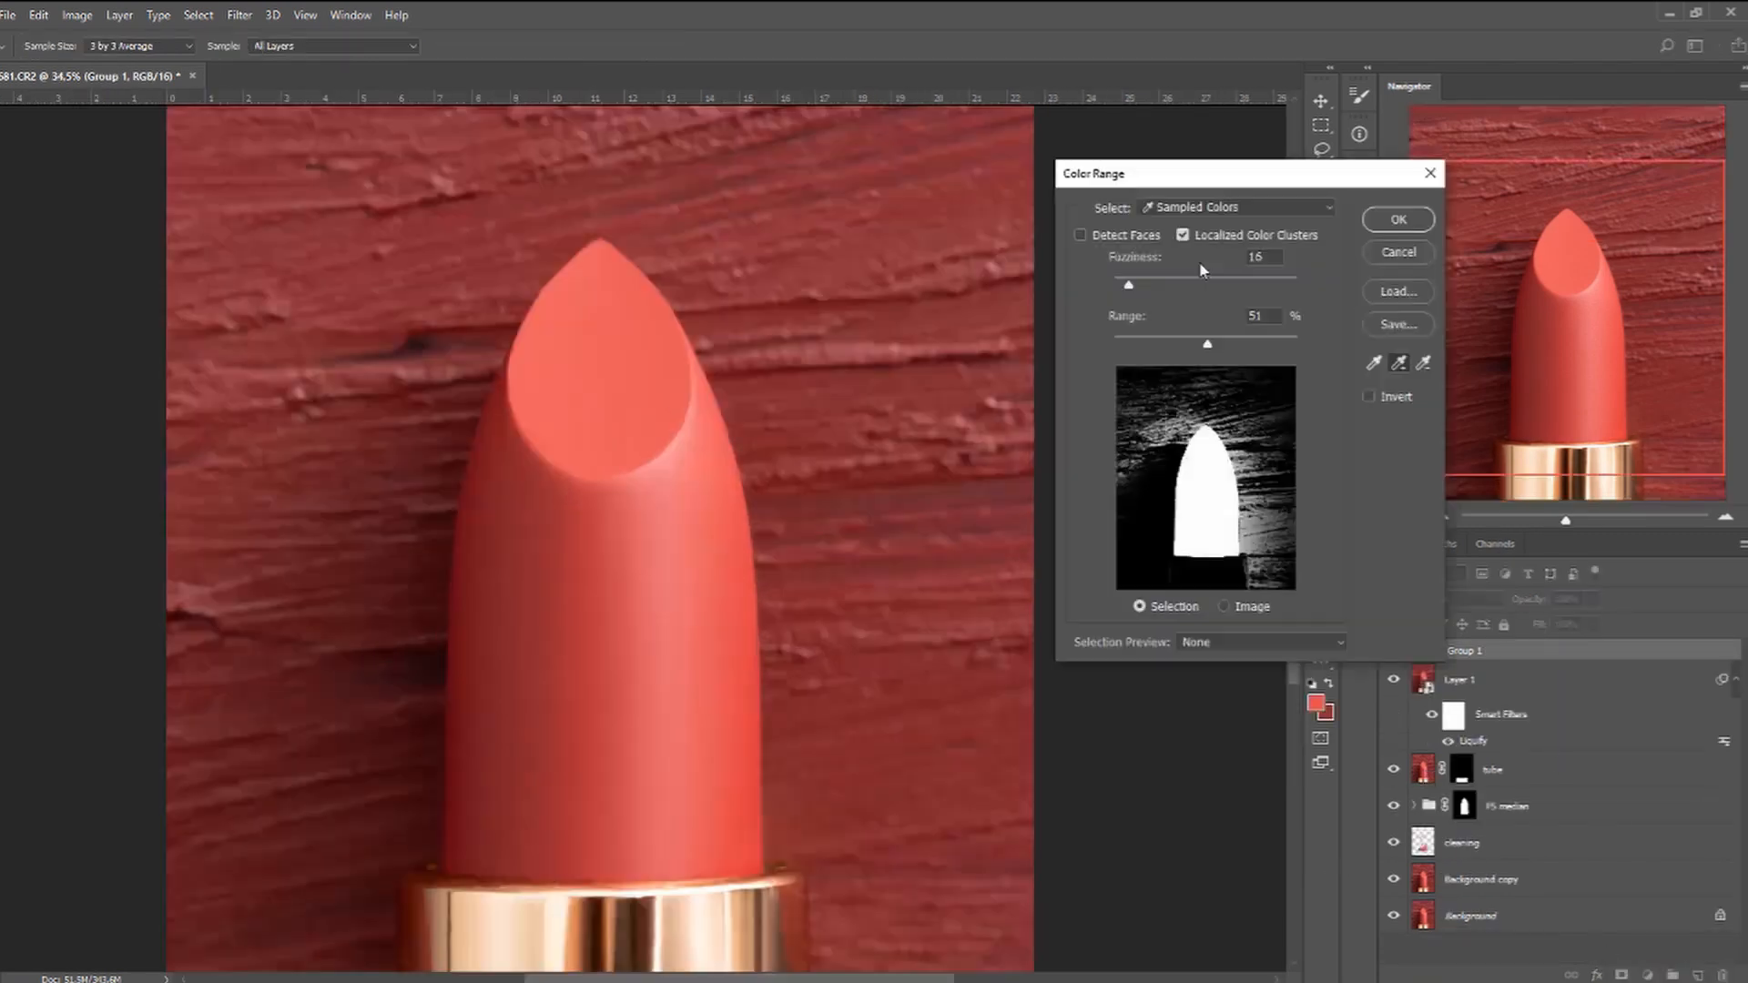
pyautogui.click(1286, 644)
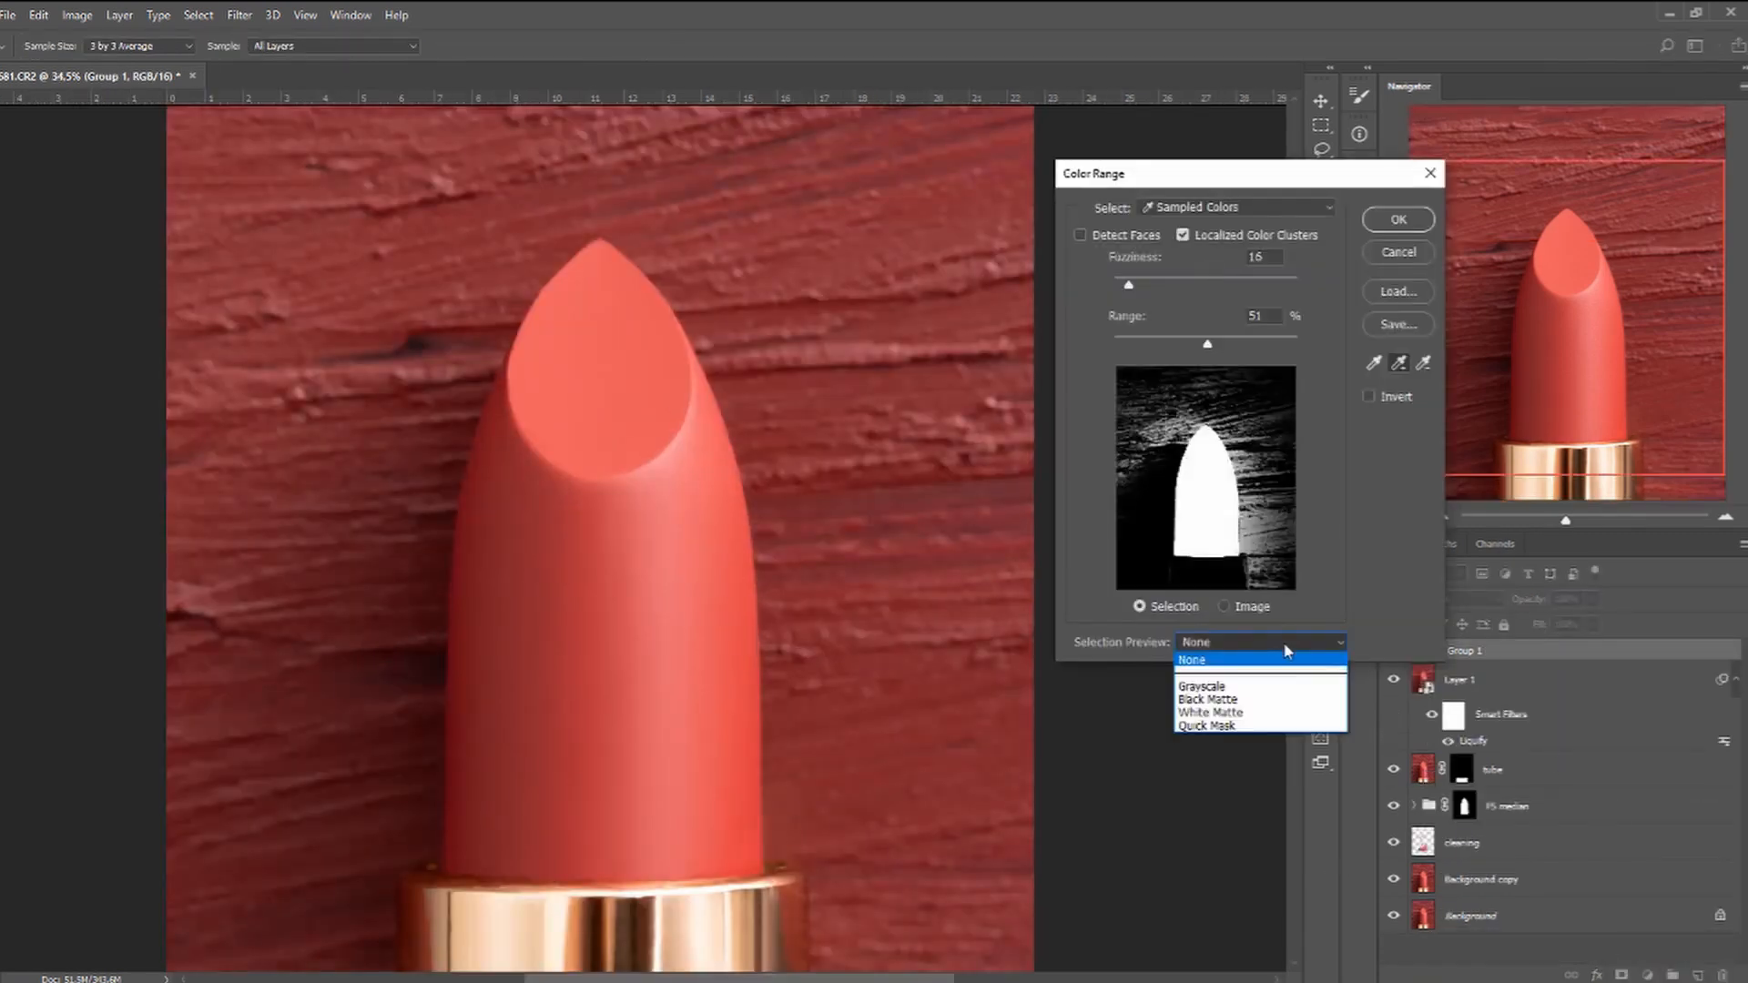
pyautogui.click(1220, 726)
pyautogui.click(1423, 362)
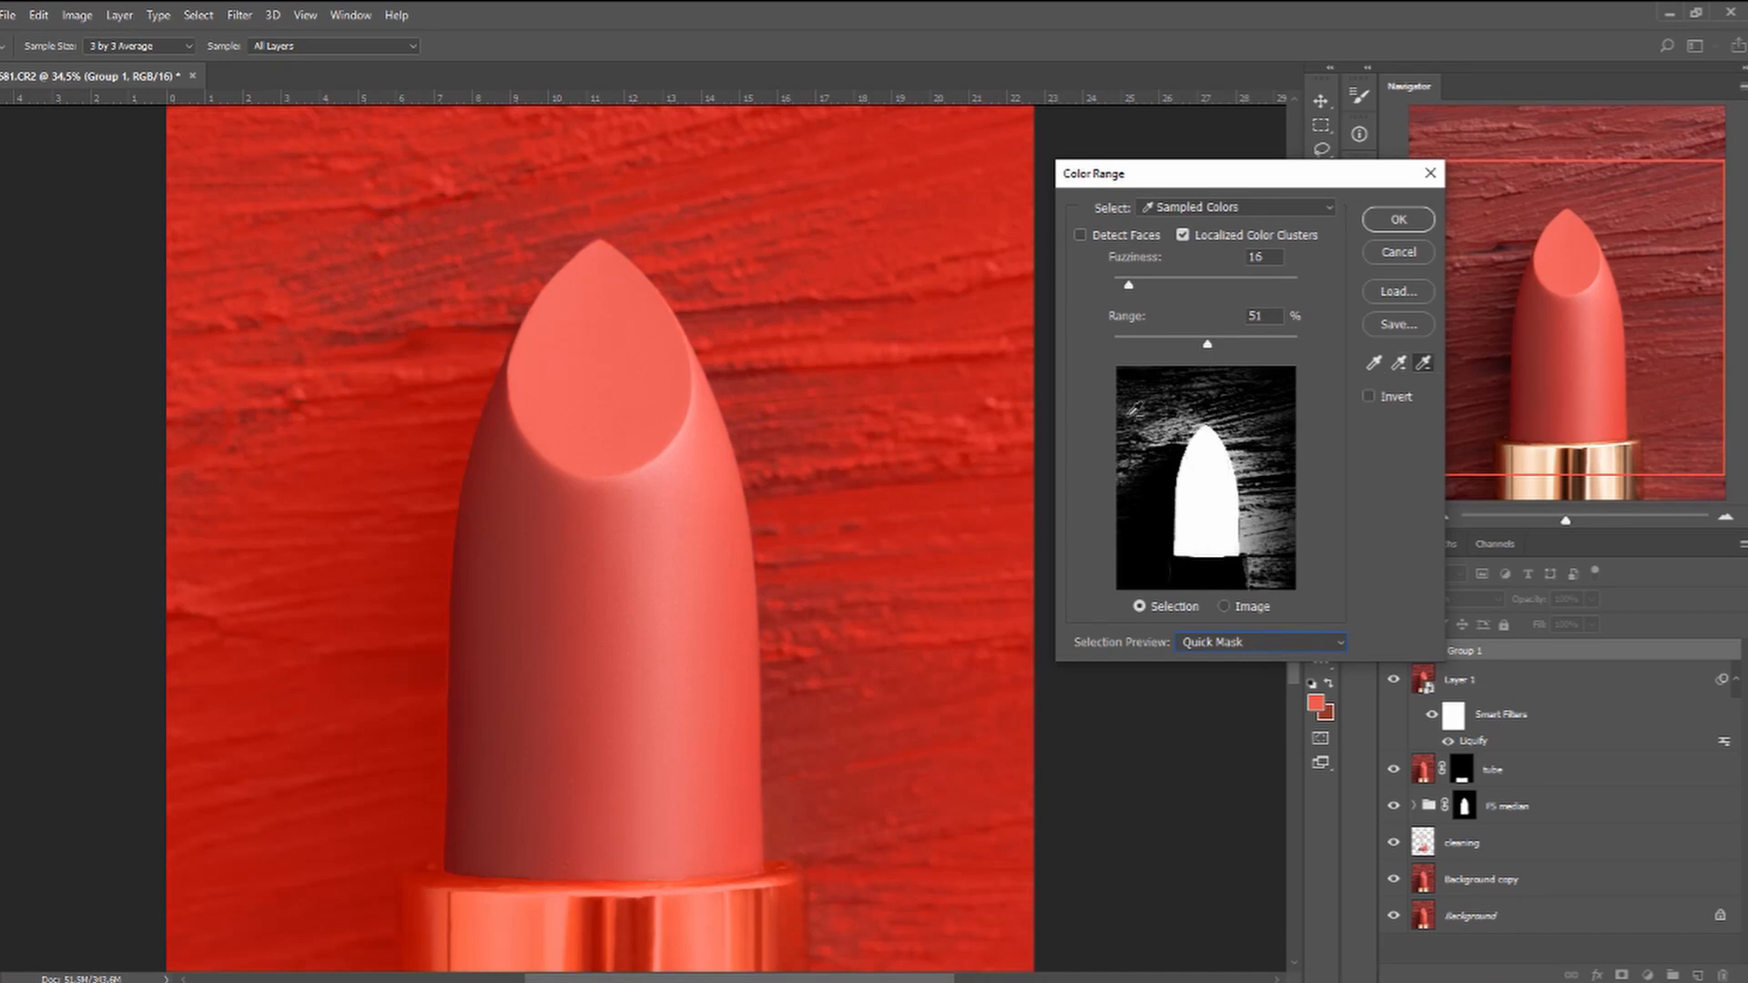
pyautogui.click(1169, 422)
pyautogui.click(1285, 522)
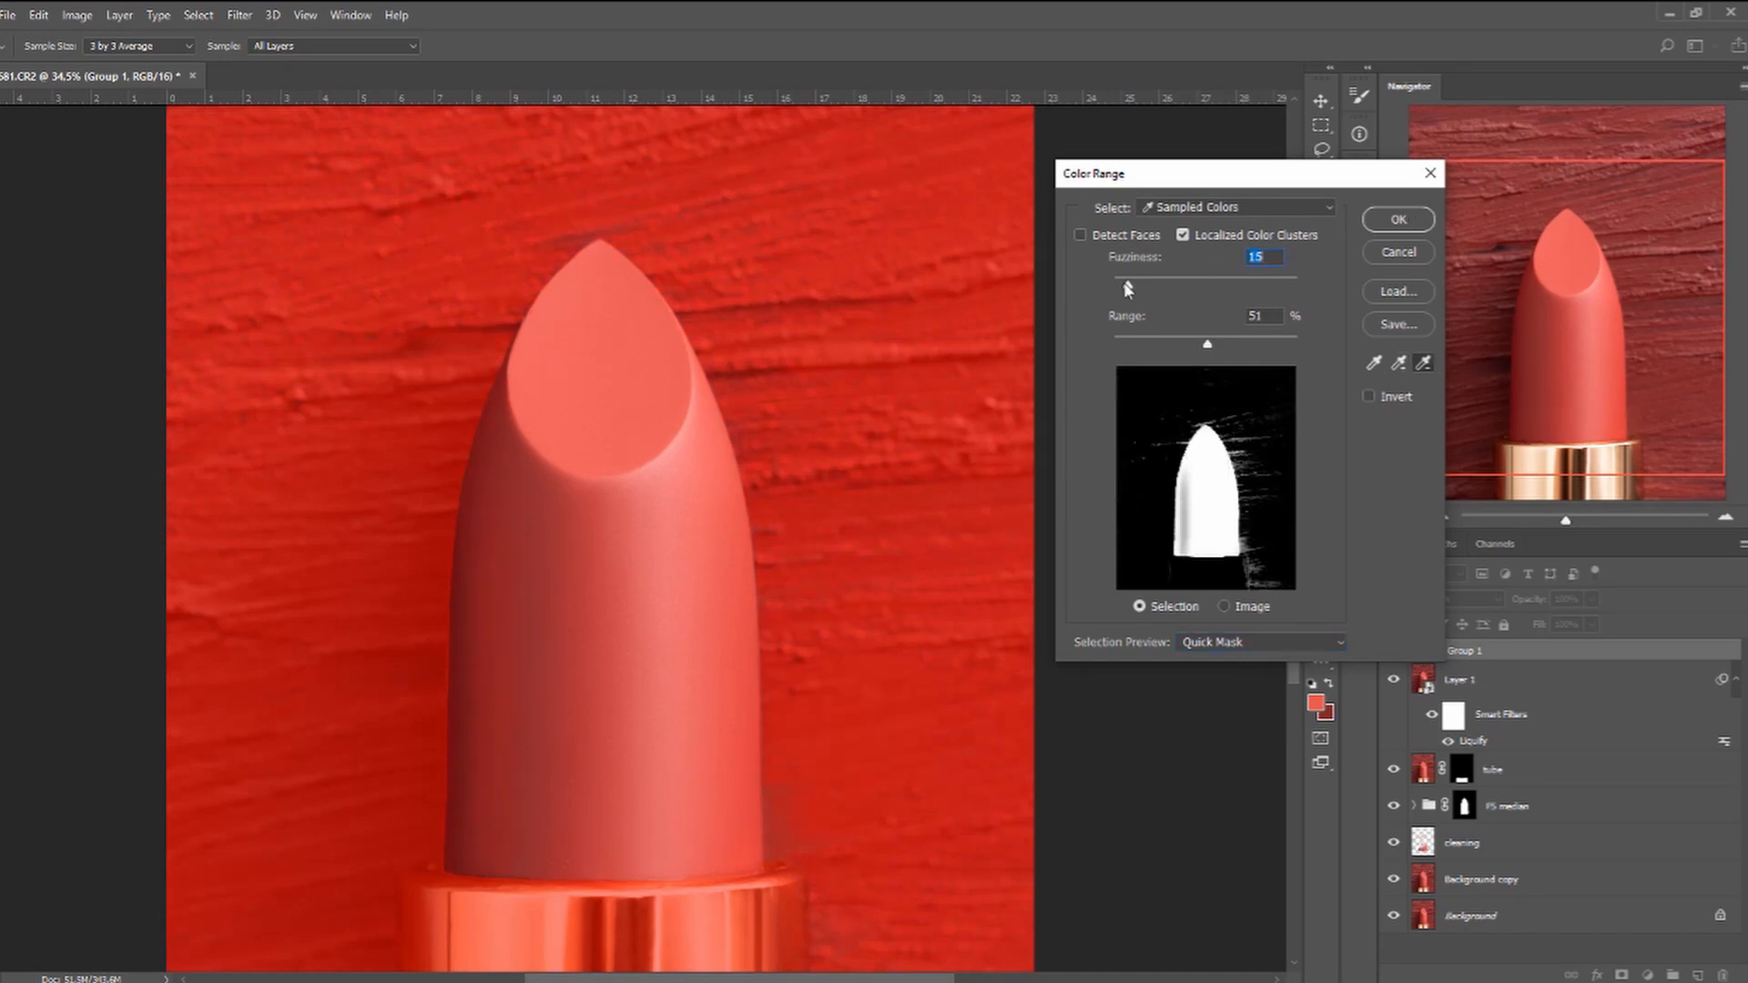
pyautogui.press('Return')
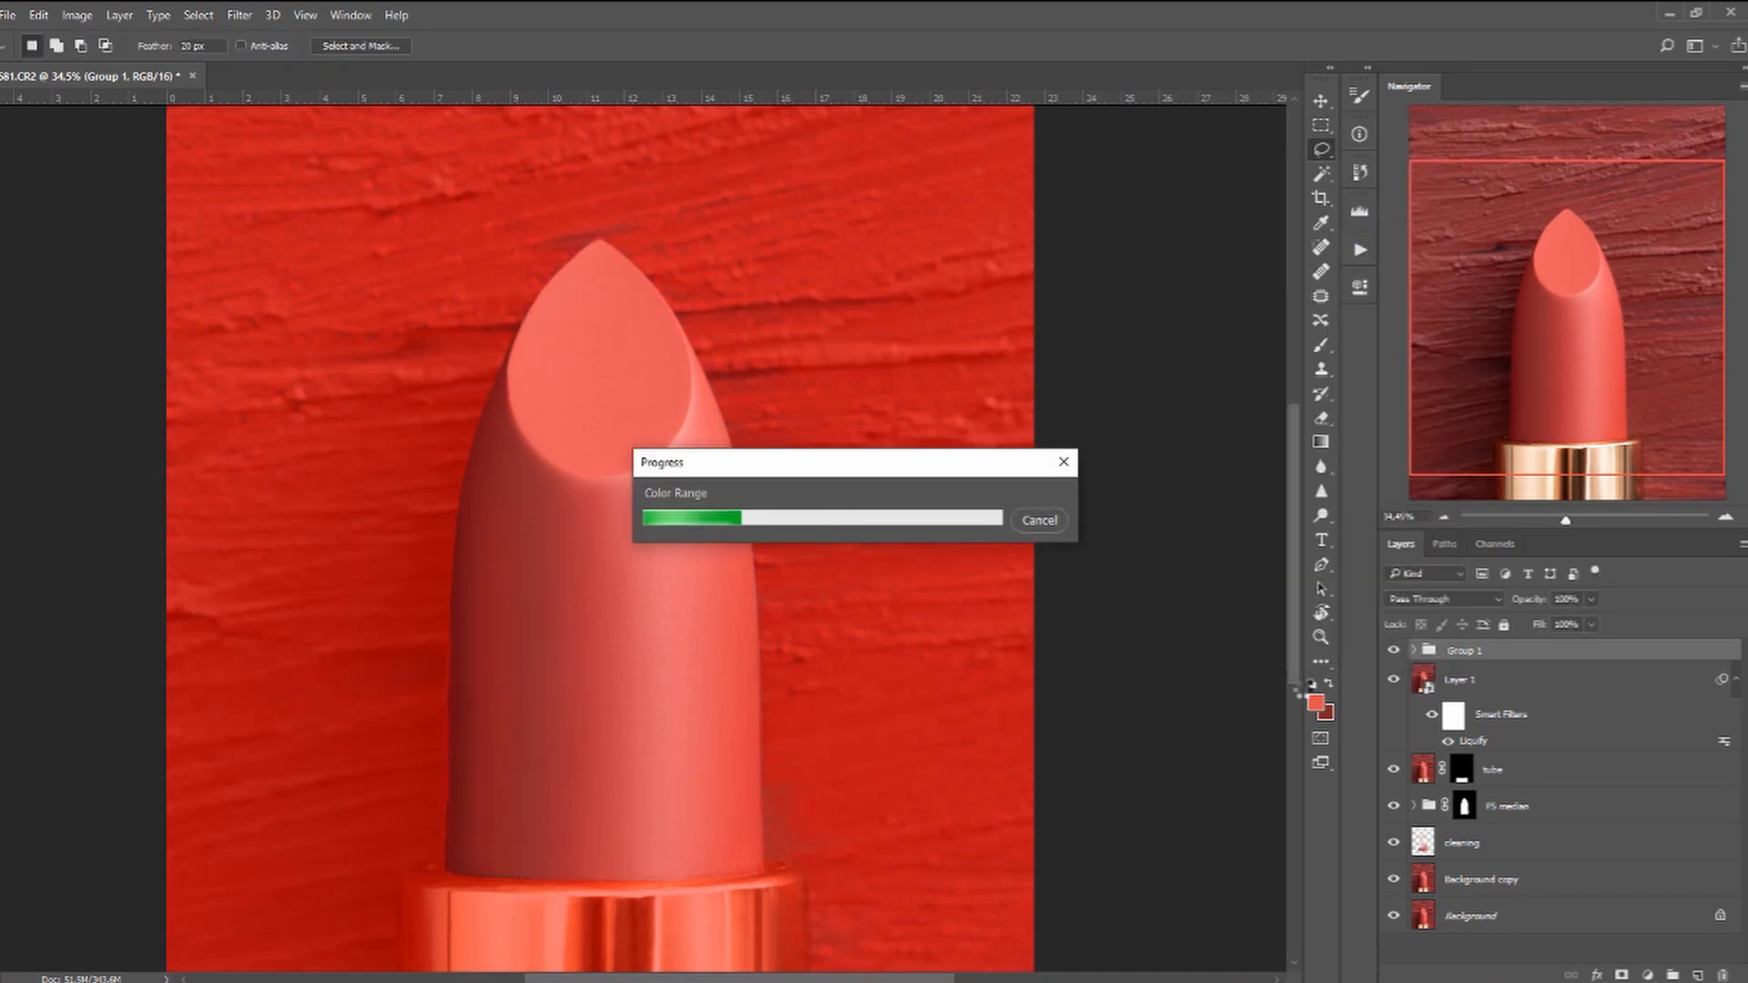
# Add a Selective Color adjustment from the lipstick selection, setting Reds to cyan +19, magenta +9 and black +17.
pyautogui.click(1648, 974)
pyautogui.click(1648, 965)
pyautogui.click(1129, 362)
pyautogui.click(1115, 378)
pyautogui.moveTo(1163, 510); pyautogui.dragTo(1173, 514)
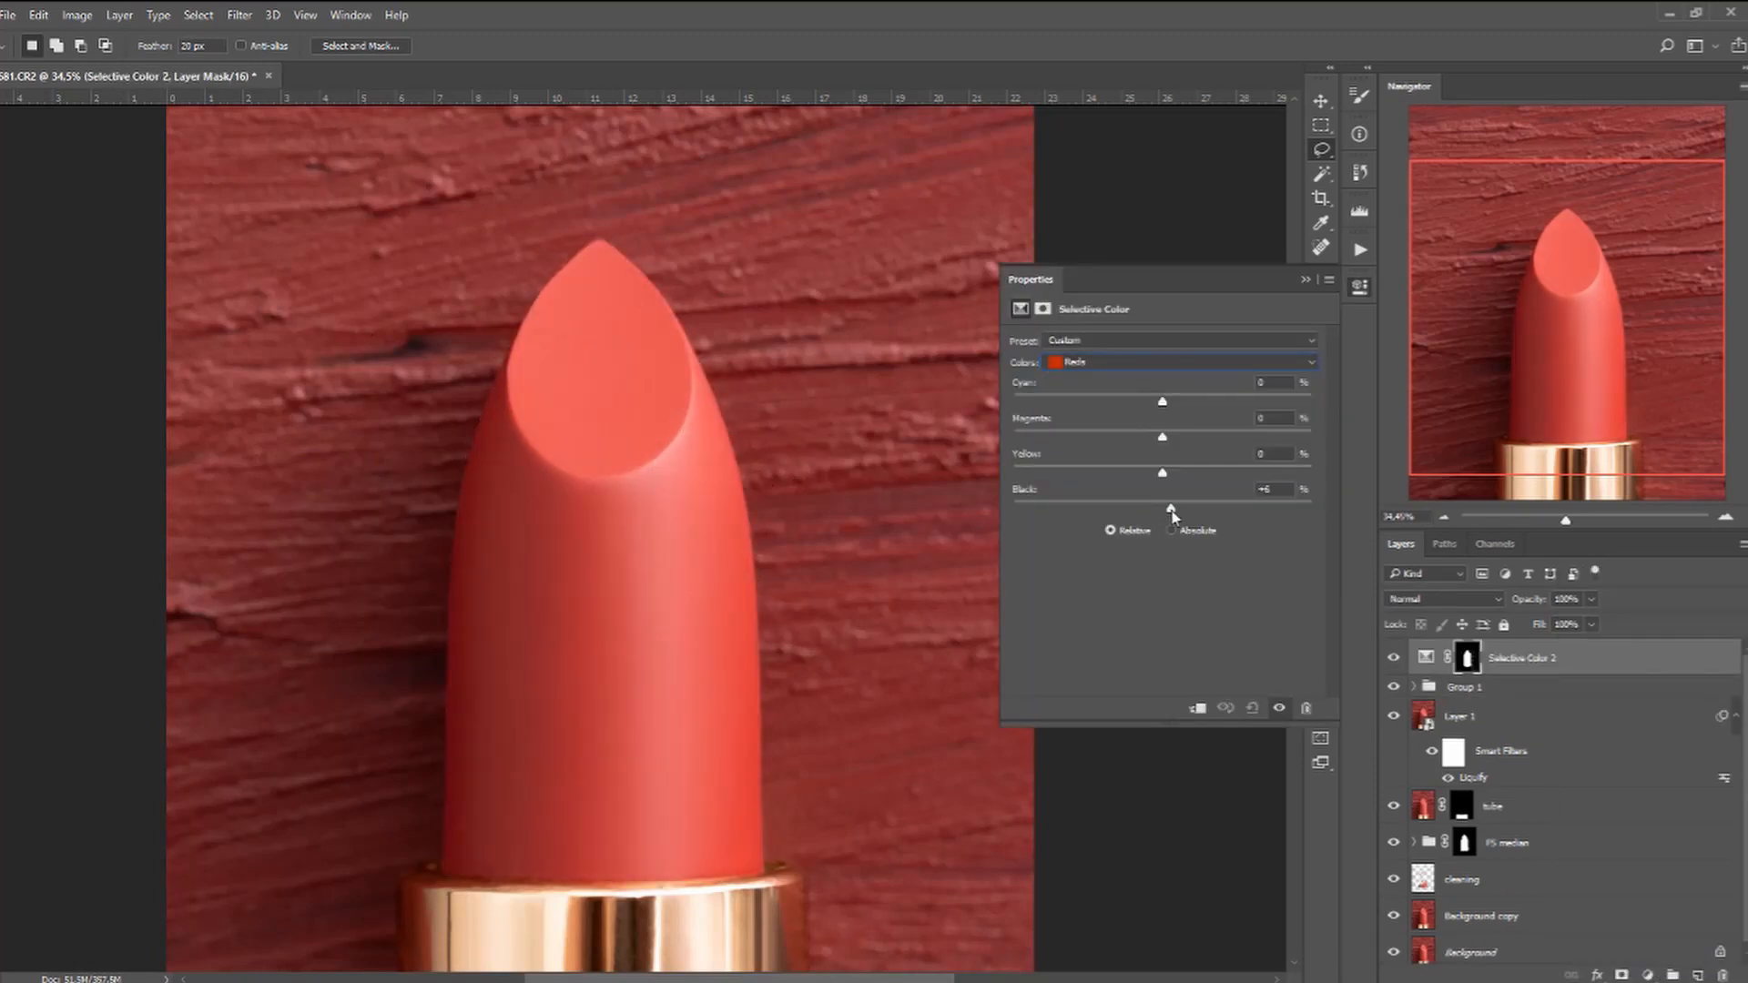
pyautogui.moveTo(1202, 411); pyautogui.dragTo(1192, 409)
pyautogui.moveTo(1163, 439); pyautogui.dragTo(1178, 445)
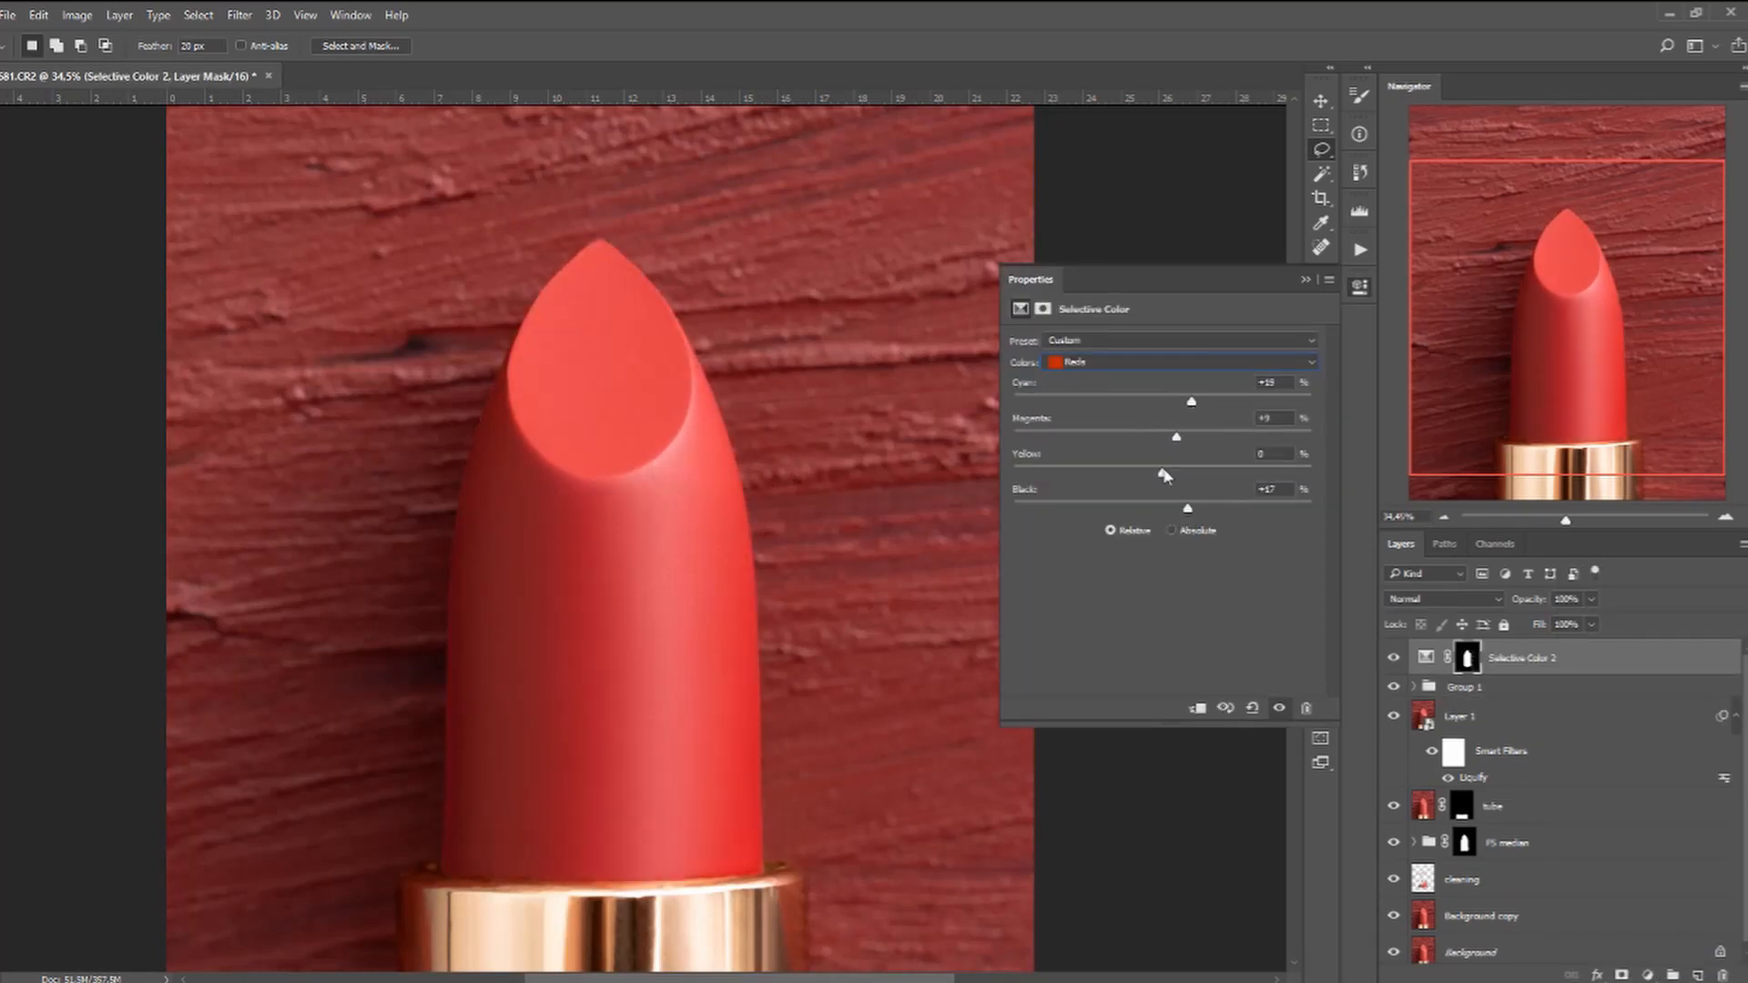
# Adjust the black and cyan amounts for further colour ranges in the lipstick's Selective Color adjustment.
pyautogui.press('Down')
pyautogui.click(1142, 363)
pyautogui.click(1155, 487)
pyautogui.moveTo(1162, 508); pyautogui.dragTo(1173, 439)
pyautogui.press('Down')
pyautogui.moveTo(1163, 401); pyautogui.dragTo(1192, 403)
pyautogui.click(1306, 281)
# Lower the Selective Color 2 layer's opacity to 36% and compare the whole retouch with the original Background layer.
pyautogui.click(1394, 660)
pyautogui.click(1394, 660)
pyautogui.click(1592, 599)
pyautogui.moveTo(1590, 622); pyautogui.dragTo(1537, 623)
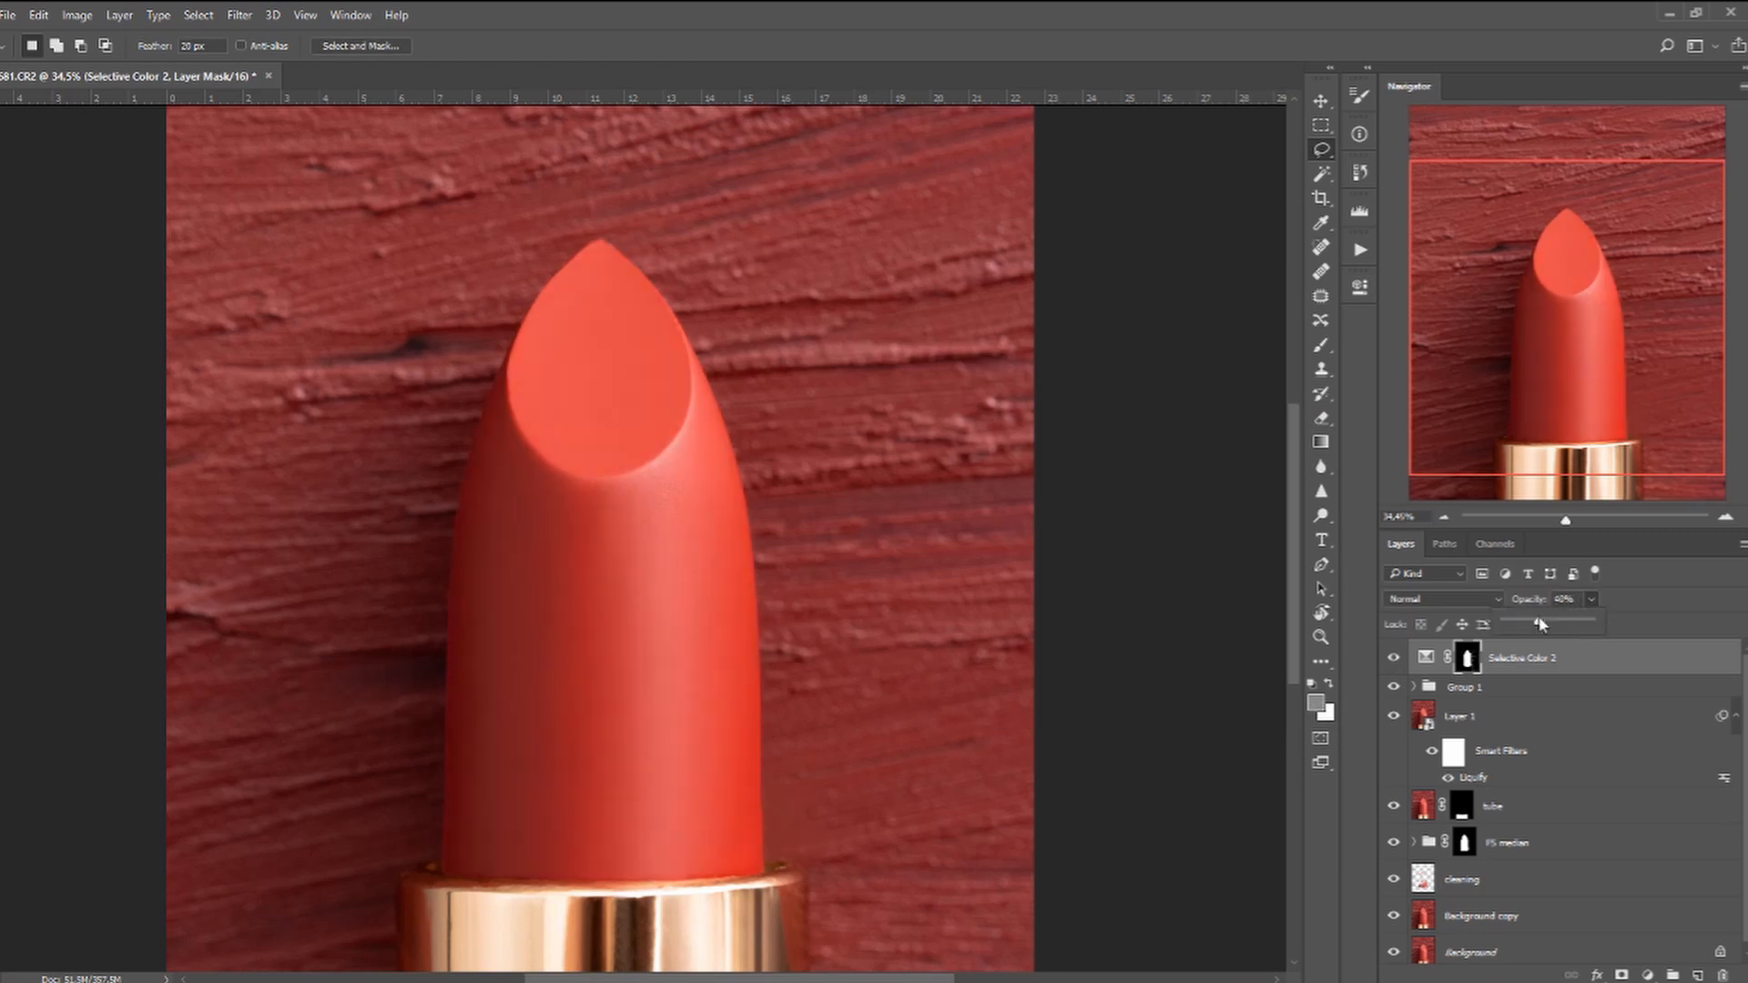
pyautogui.click(1393, 661)
pyautogui.click(1393, 662)
pyautogui.scroll(-3, 763, 784)
pyautogui.scroll(-1, 1411, 838)
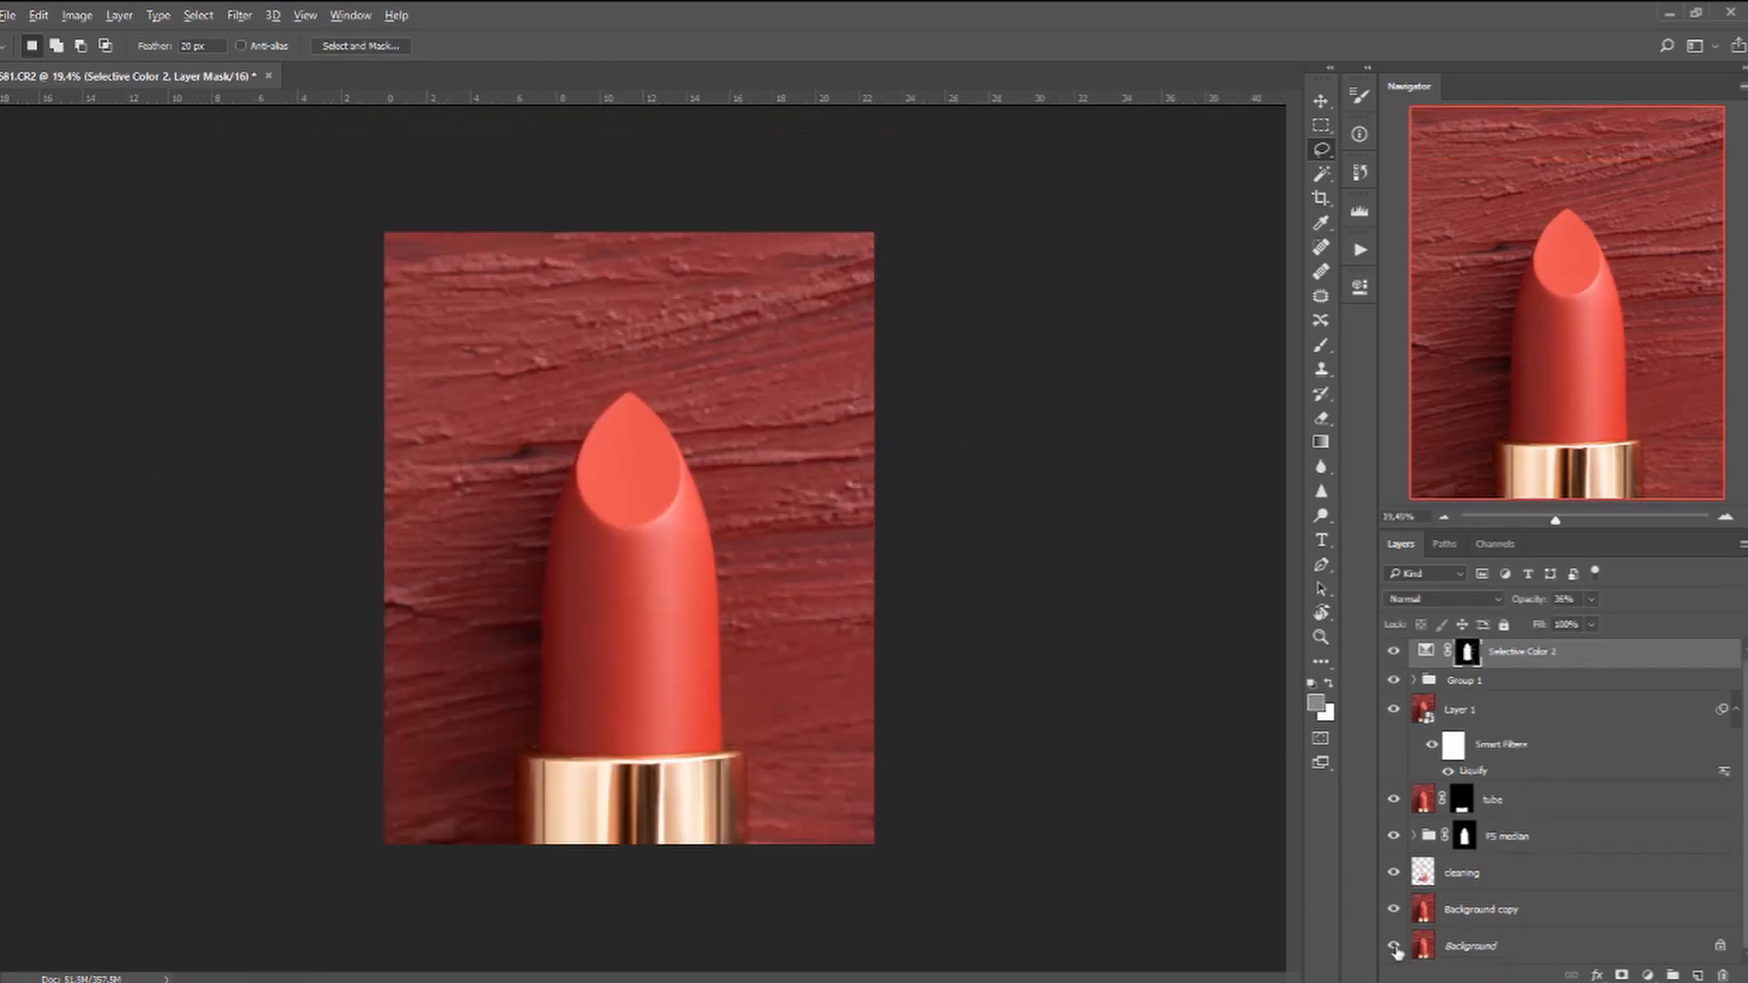
pyautogui.keyDown('alt'); pyautogui.click(1395, 950); pyautogui.keyUp('alt')
pyautogui.keyDown('alt'); pyautogui.click(1395, 950); pyautogui.keyUp('alt')
pyautogui.scroll(1, 1578, 795)
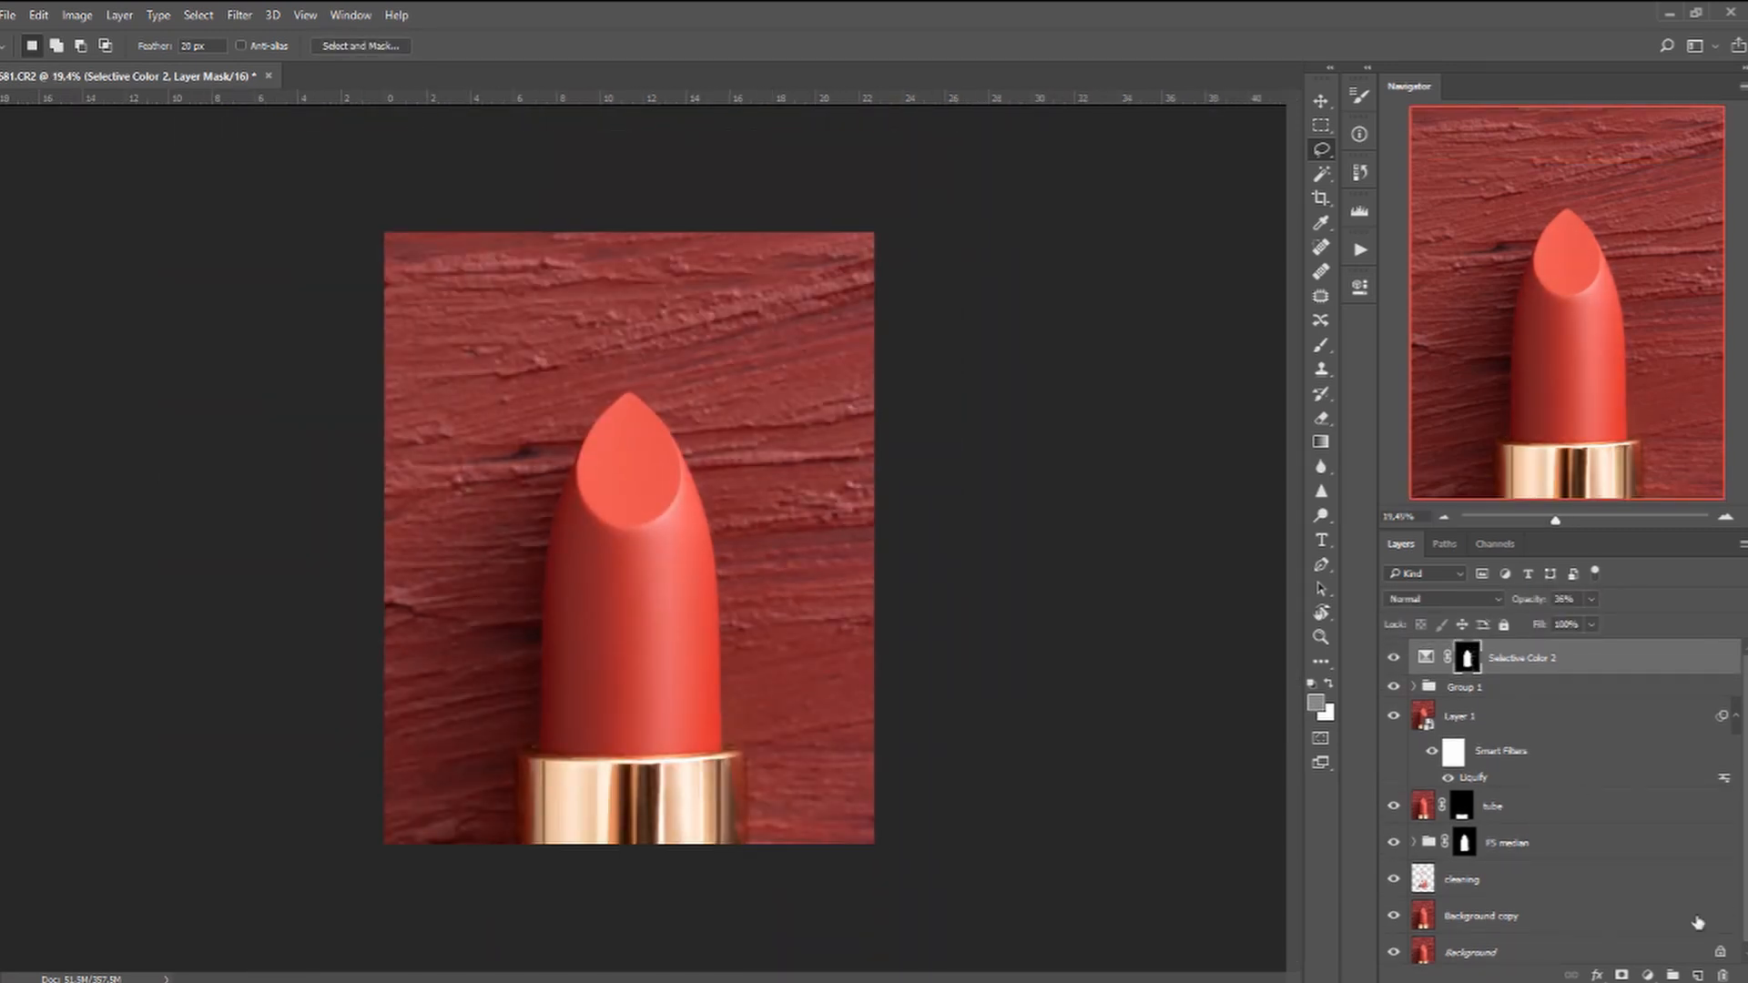
# Add a Curves adjustment on top and shape an S-curve with slightly lifted blacks and lowered whites for contrast.
pyautogui.click(1648, 975)
pyautogui.click(1566, 657)
pyautogui.moveTo(1056, 622); pyautogui.dragTo(1051, 615)
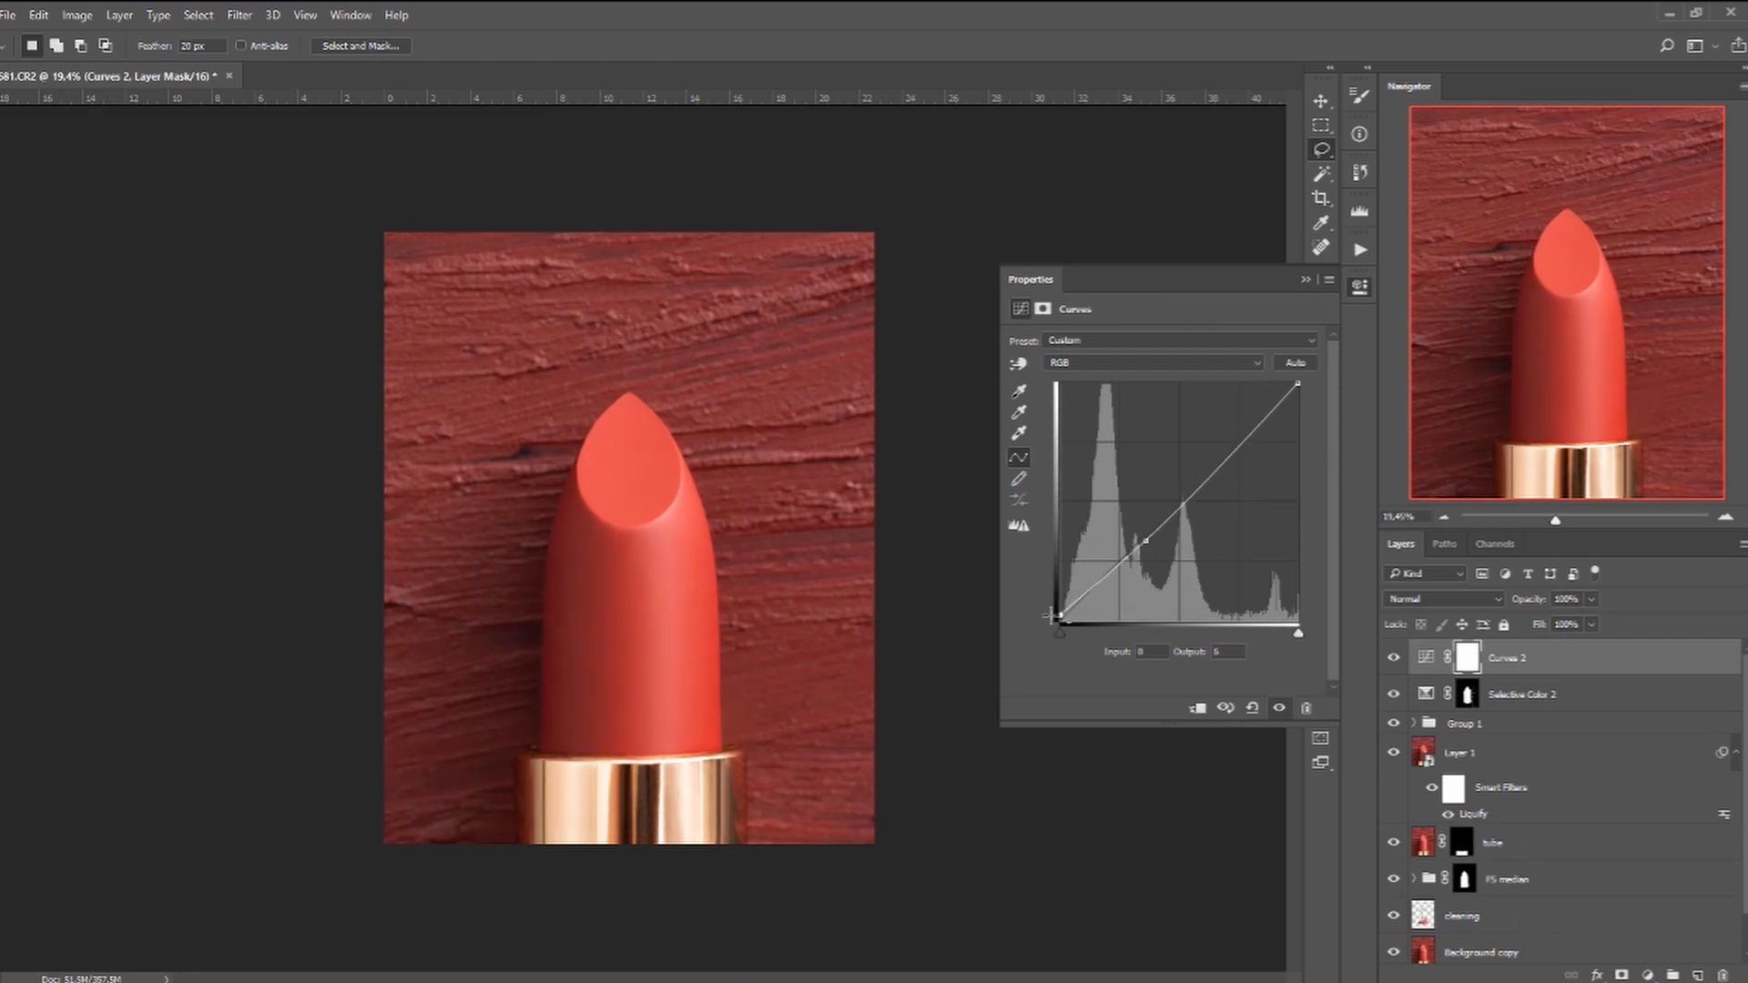
pyautogui.moveTo(1200, 470); pyautogui.dragTo(1218, 452)
pyautogui.moveTo(1155, 522); pyautogui.dragTo(1160, 542)
pyautogui.moveTo(1297, 383); pyautogui.dragTo(1298, 393)
pyautogui.moveTo(1059, 615); pyautogui.dragTo(1059, 623)
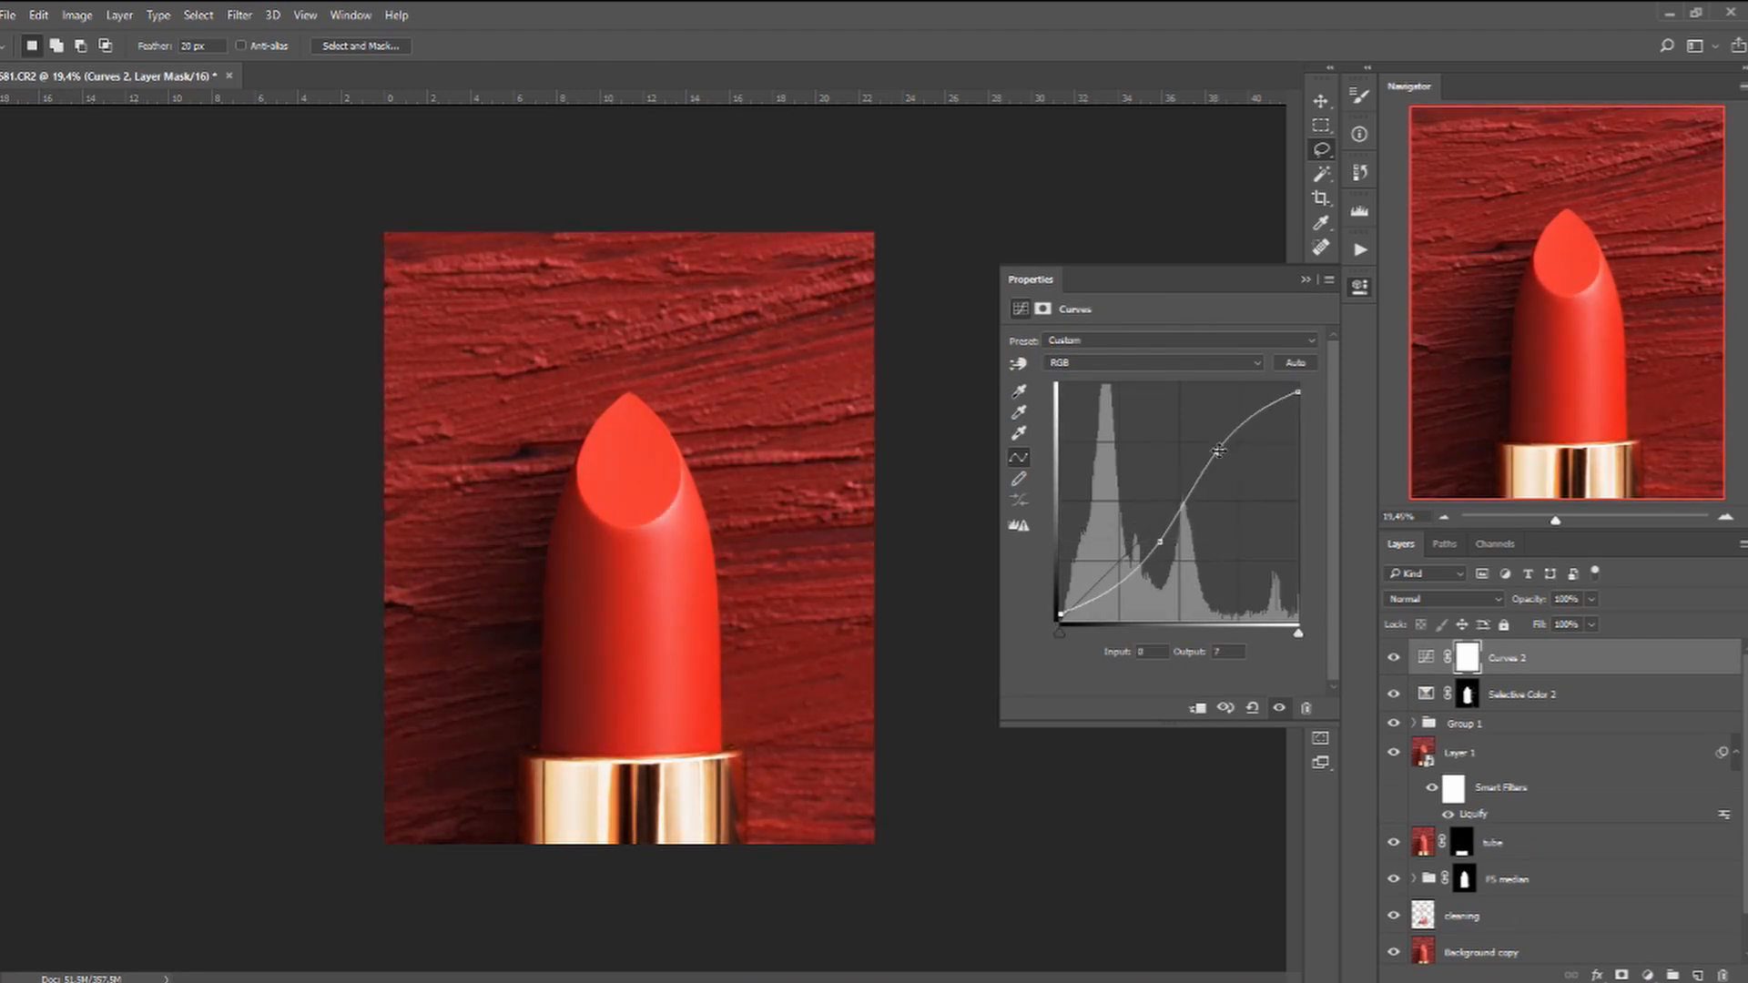
# Soften the S-curve by fine-tuning its highlight and shadow points and moving the end points back towards the corners.
pyautogui.moveTo(1219, 450); pyautogui.dragTo(1221, 456)
pyautogui.moveTo(1160, 542); pyautogui.dragTo(1158, 547)
pyautogui.moveTo(1061, 614); pyautogui.dragTo(1061, 621)
pyautogui.moveTo(1297, 392); pyautogui.dragTo(1297, 383)
pyautogui.moveTo(1221, 456); pyautogui.dragTo(1224, 454)
pyautogui.moveTo(1158, 547); pyautogui.dragTo(1155, 545)
# Add another Curves adjustment and tighten the red channel's black and white points, anchoring its midtones.
pyautogui.click(1647, 974)
pyautogui.click(1627, 681)
pyautogui.click(1143, 362)
pyautogui.click(1138, 389)
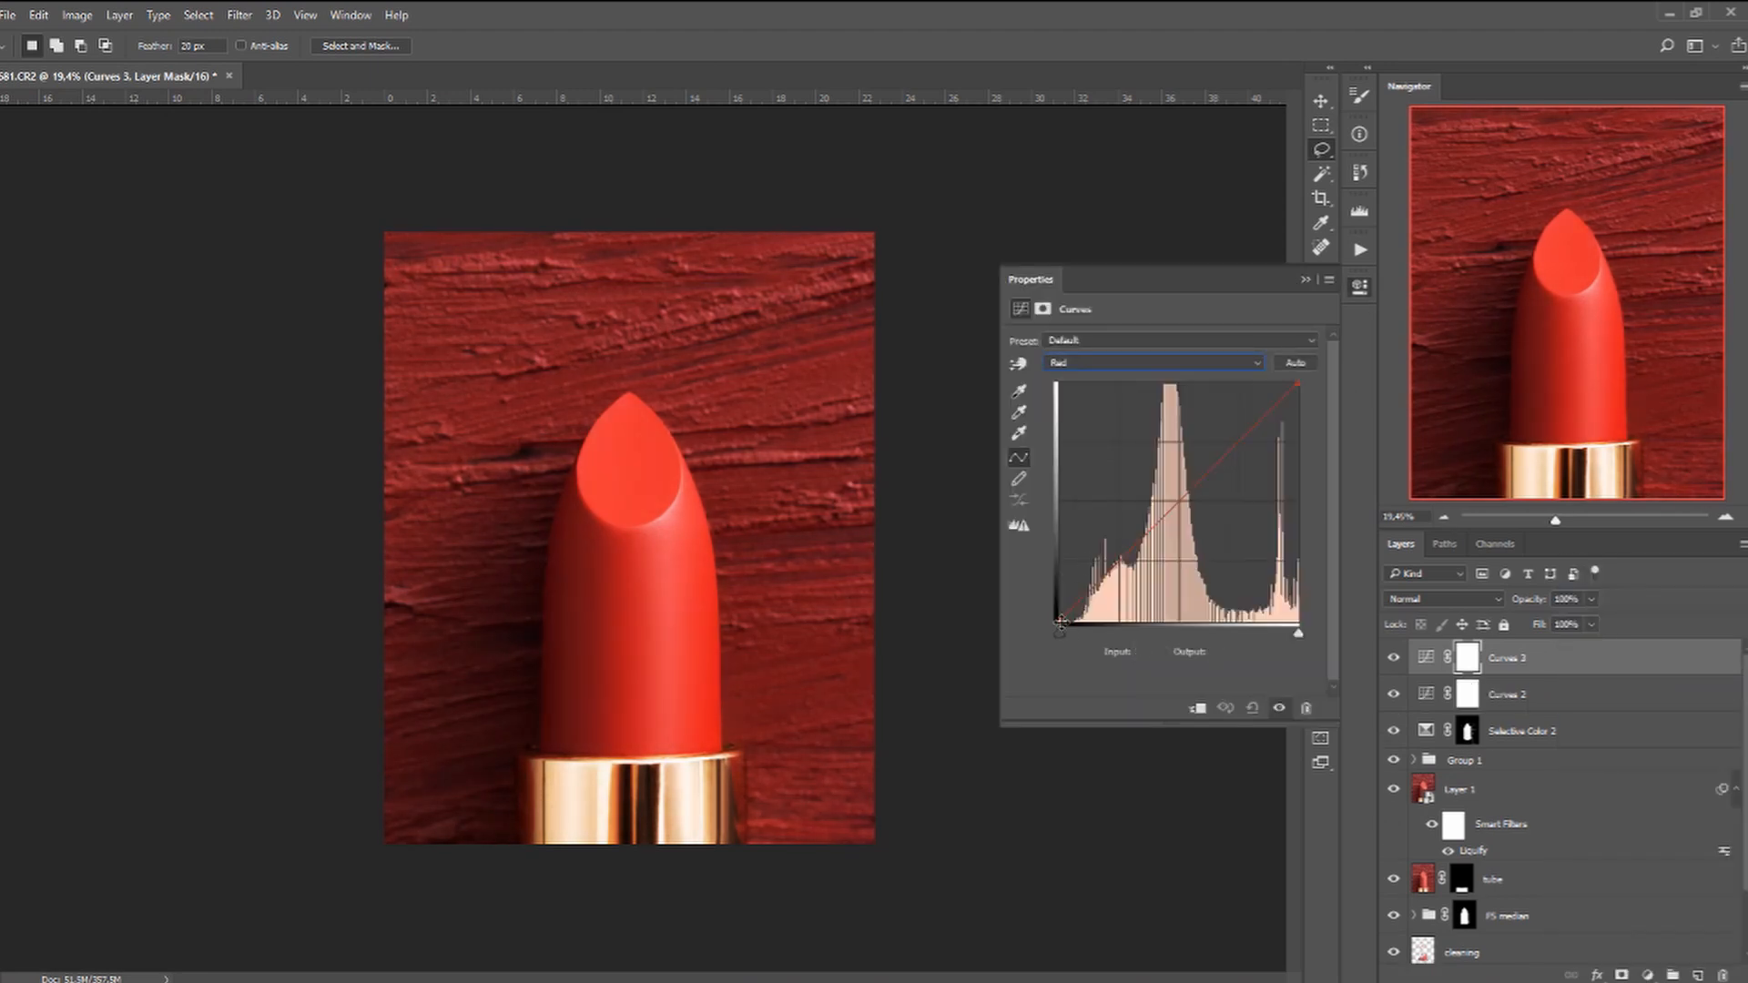
pyautogui.moveTo(1061, 623); pyautogui.dragTo(1069, 623)
pyautogui.click(1190, 492)
pyautogui.moveTo(1298, 383); pyautogui.dragTo(1285, 382)
# Raise the green channel's midpoint to input 121, output 127, and adjust the blue channel's shadow and highlight end points.
pyautogui.click(1150, 362)
pyautogui.click(1139, 401)
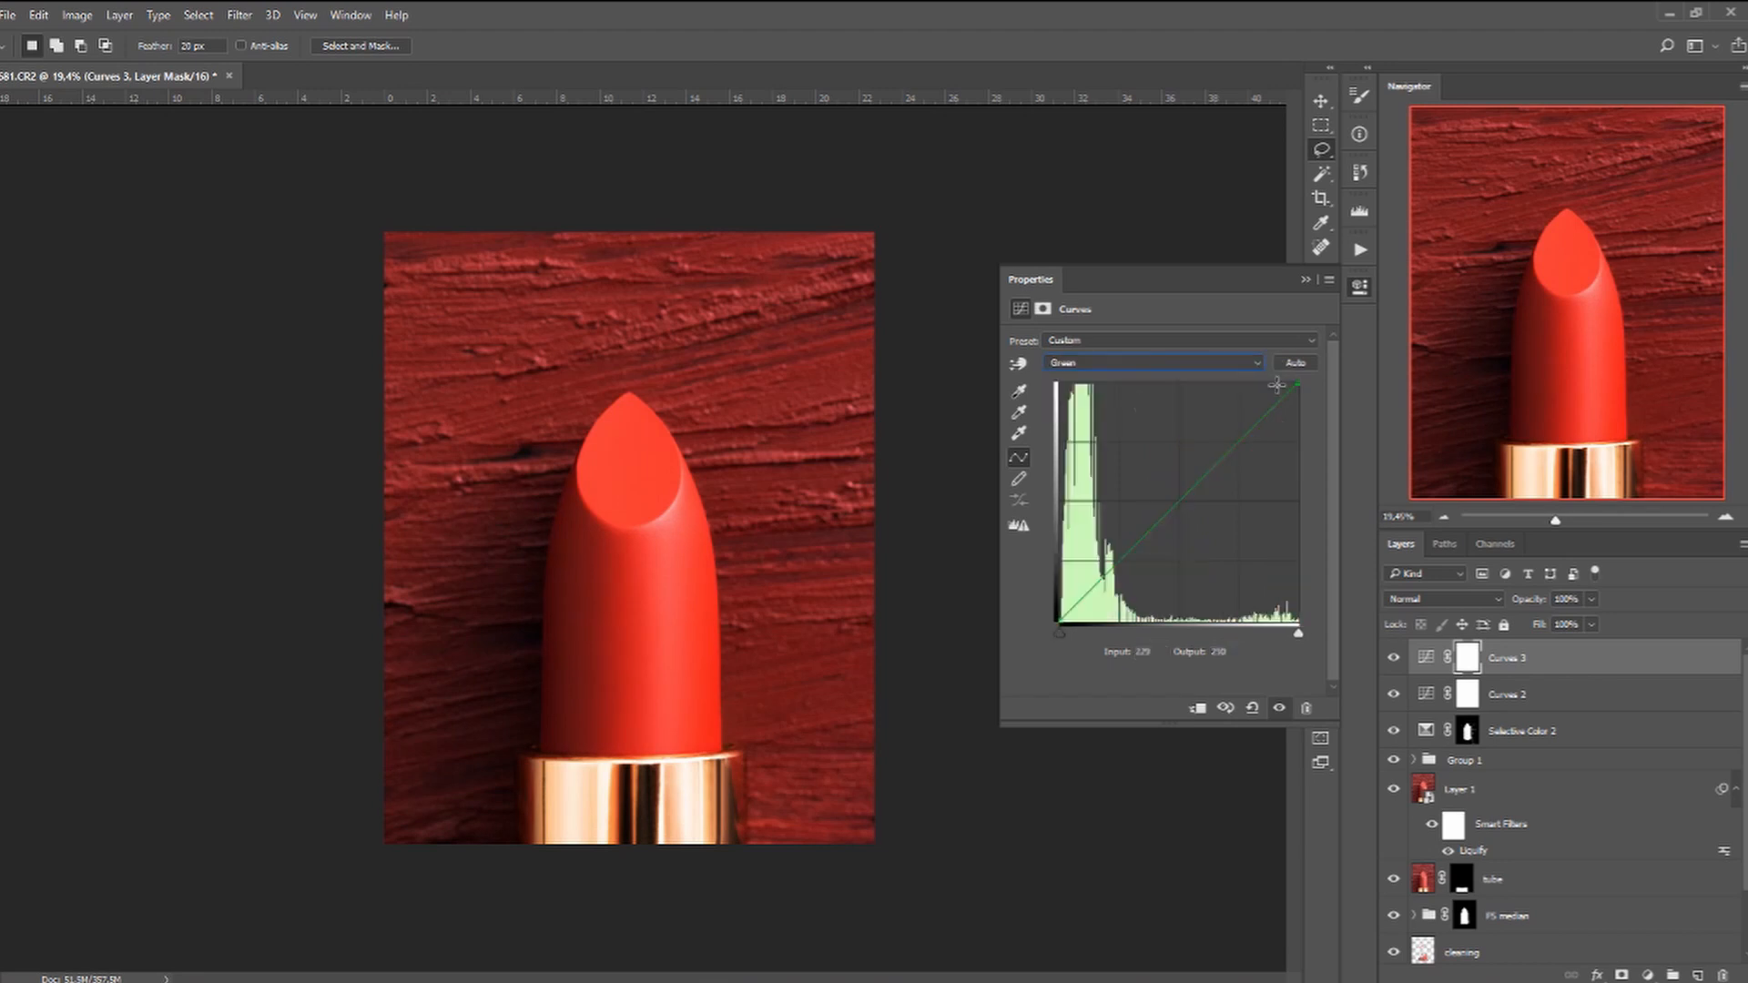
pyautogui.click(1174, 503)
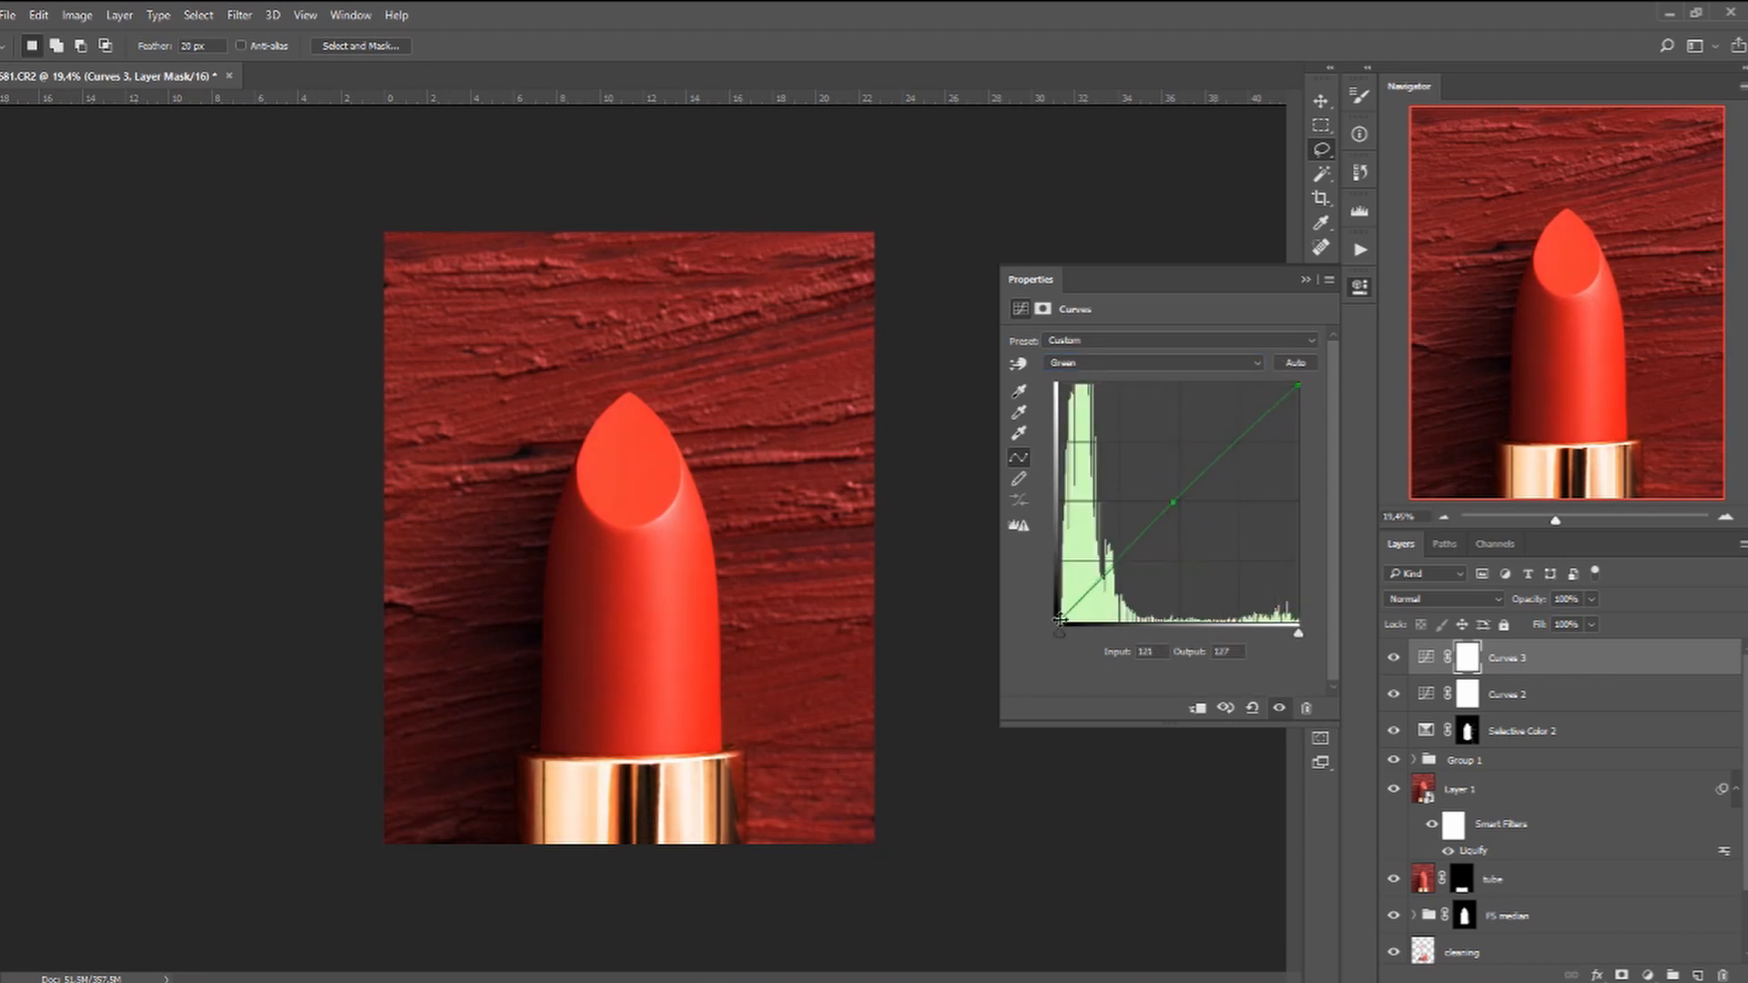
pyautogui.click(1132, 366)
pyautogui.click(1129, 414)
pyautogui.moveTo(1059, 622); pyautogui.dragTo(1058, 611)
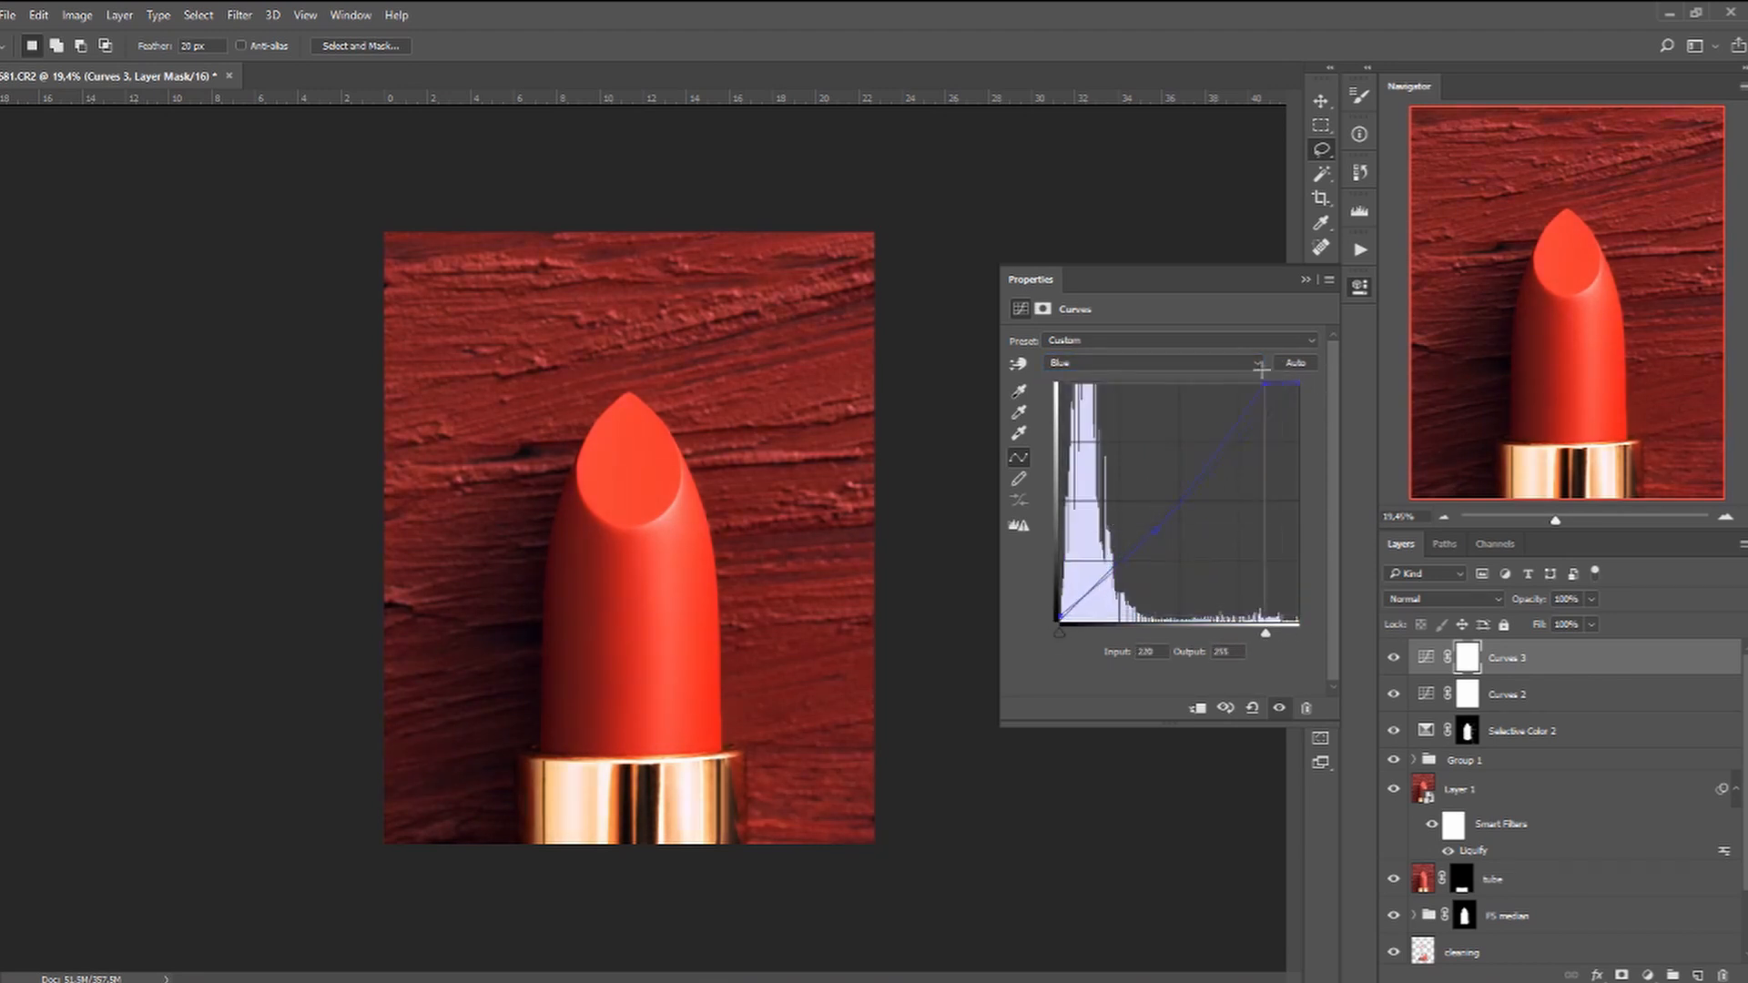
pyautogui.moveTo(1262, 370); pyautogui.dragTo(1341, 392)
# Group Curves 3 with Curves 2, compare the group's effect, and reduce the Curves 2 layer's opacity to about 78%.
pyautogui.click(1360, 287)
pyautogui.keyDown('shift'); pyautogui.click(1658, 700); pyautogui.keyUp('shift')
pyautogui.hotkey('ctrl', 'g')
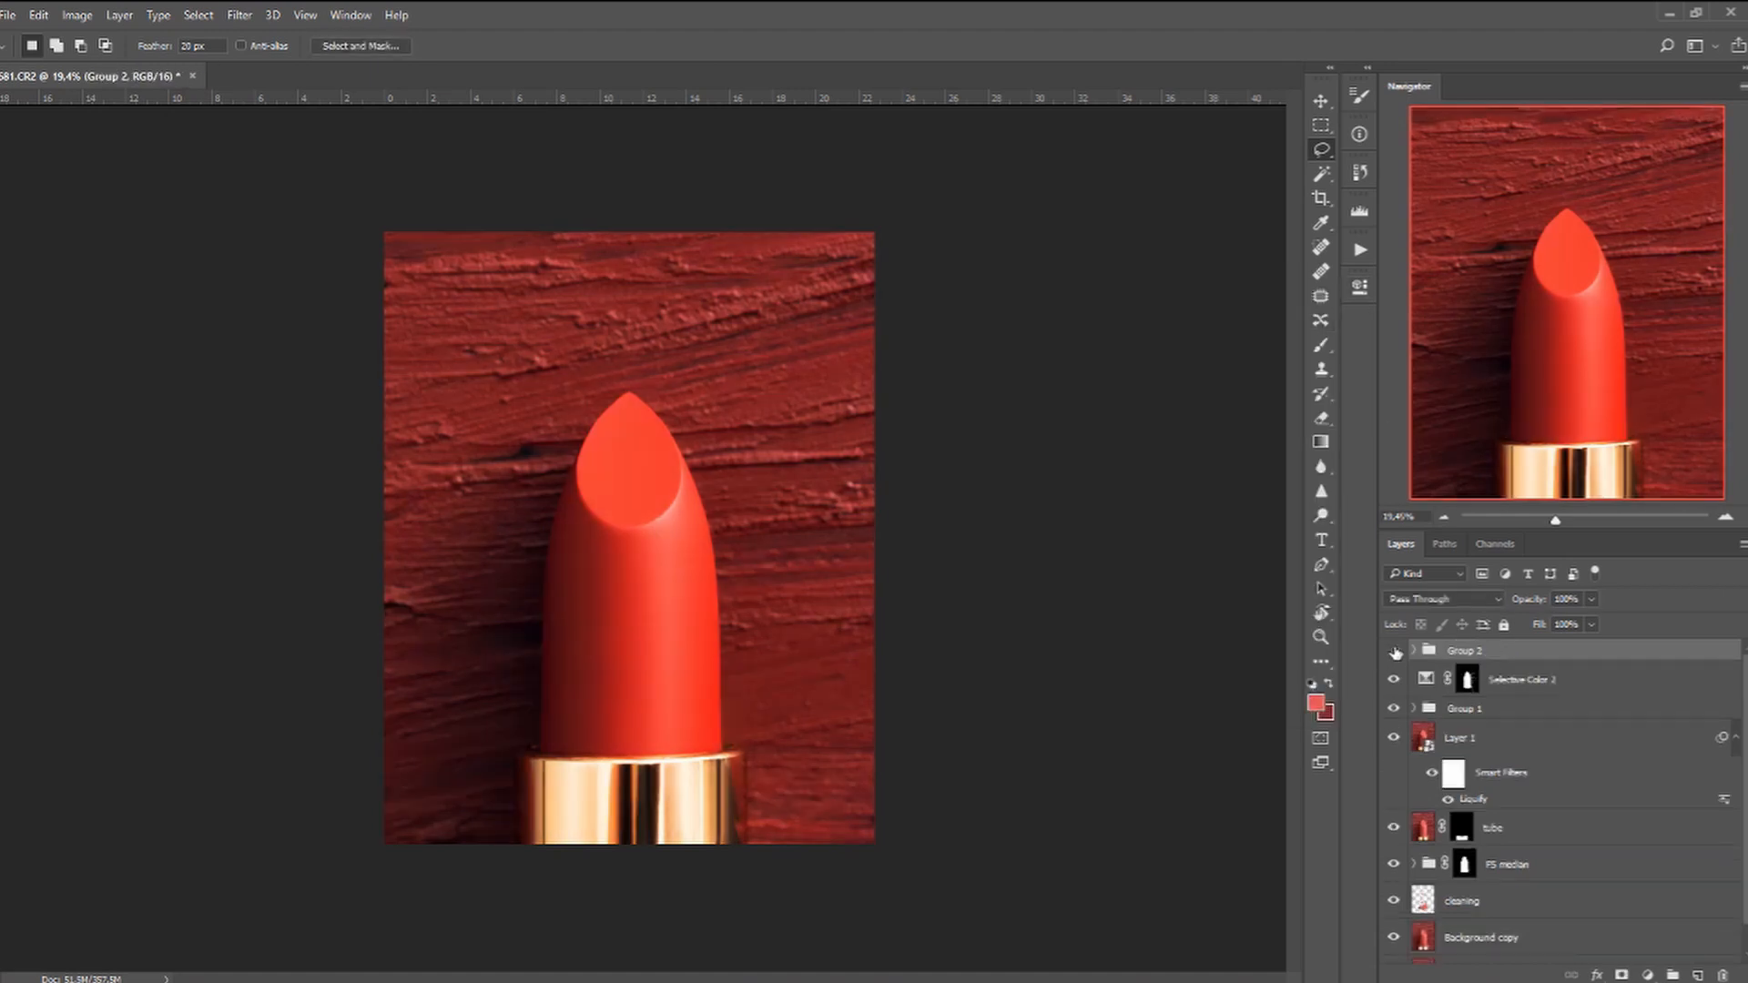
pyautogui.click(1395, 651)
pyautogui.click(1413, 650)
pyautogui.click(1602, 681)
pyautogui.click(1616, 714)
pyautogui.click(1607, 681)
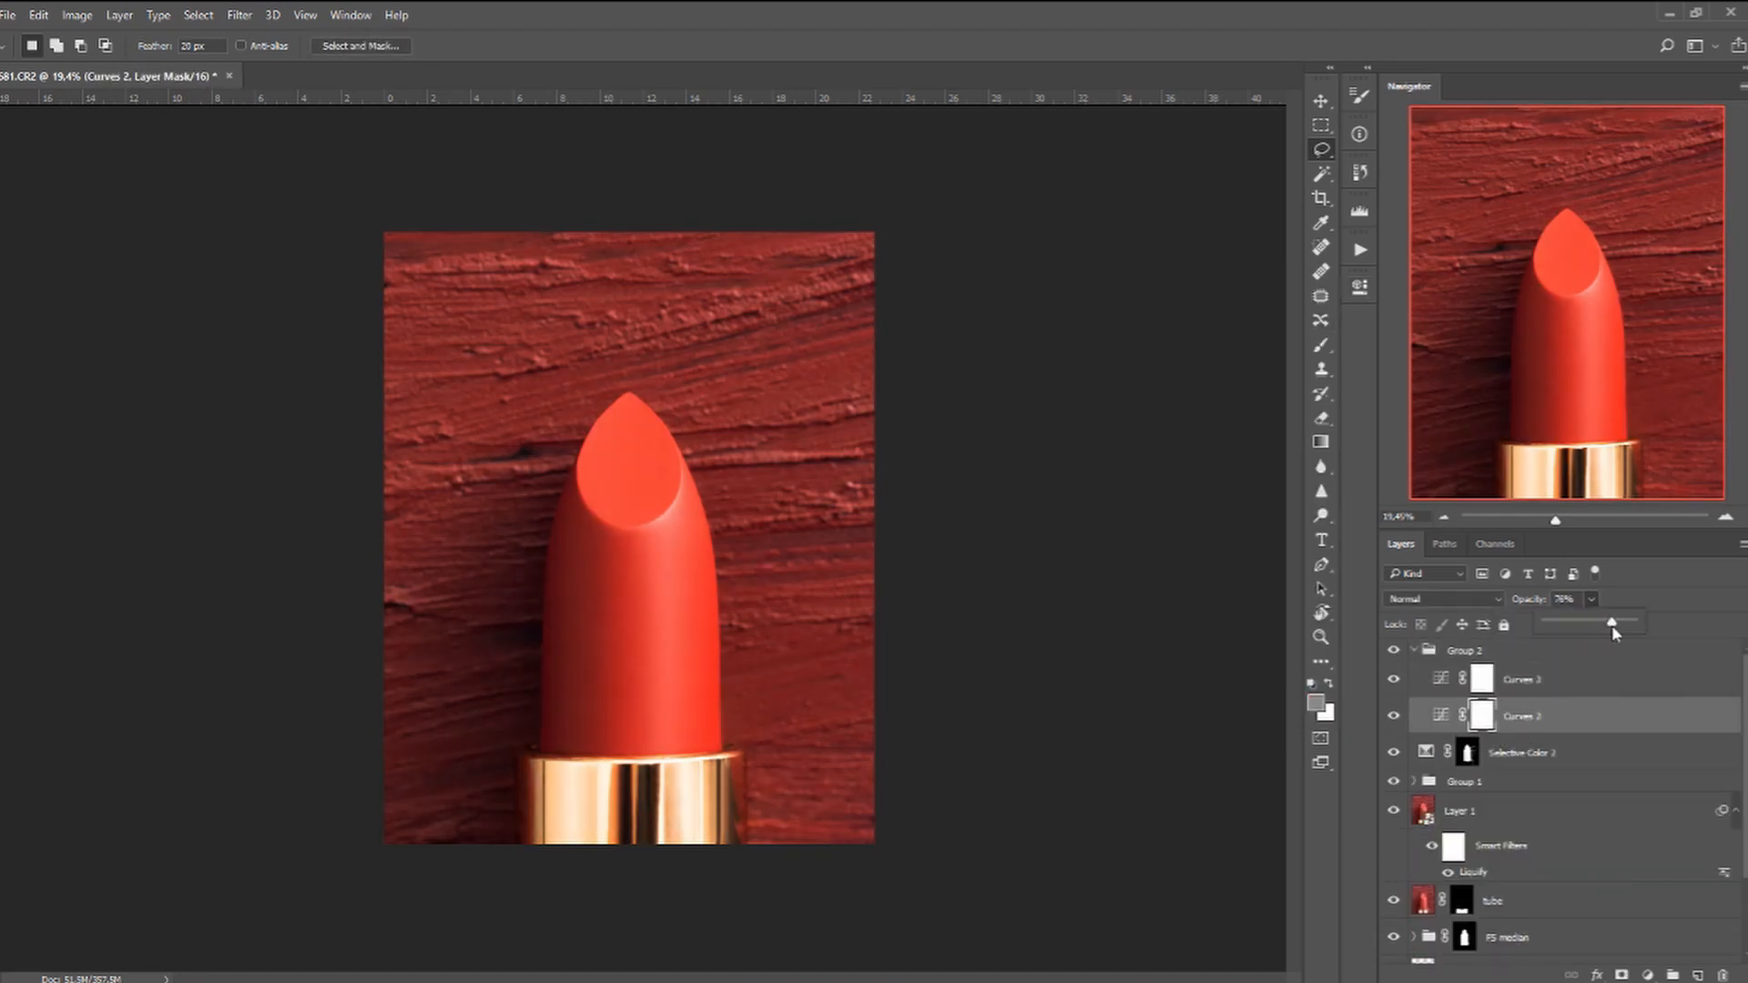
# Add a Selective Color adjustment above Curves 2 and adjust the yellow, cyan and black amounts of the Reds.
pyautogui.click(1648, 974)
pyautogui.click(1644, 961)
pyautogui.click(1180, 361)
pyautogui.click(1174, 379)
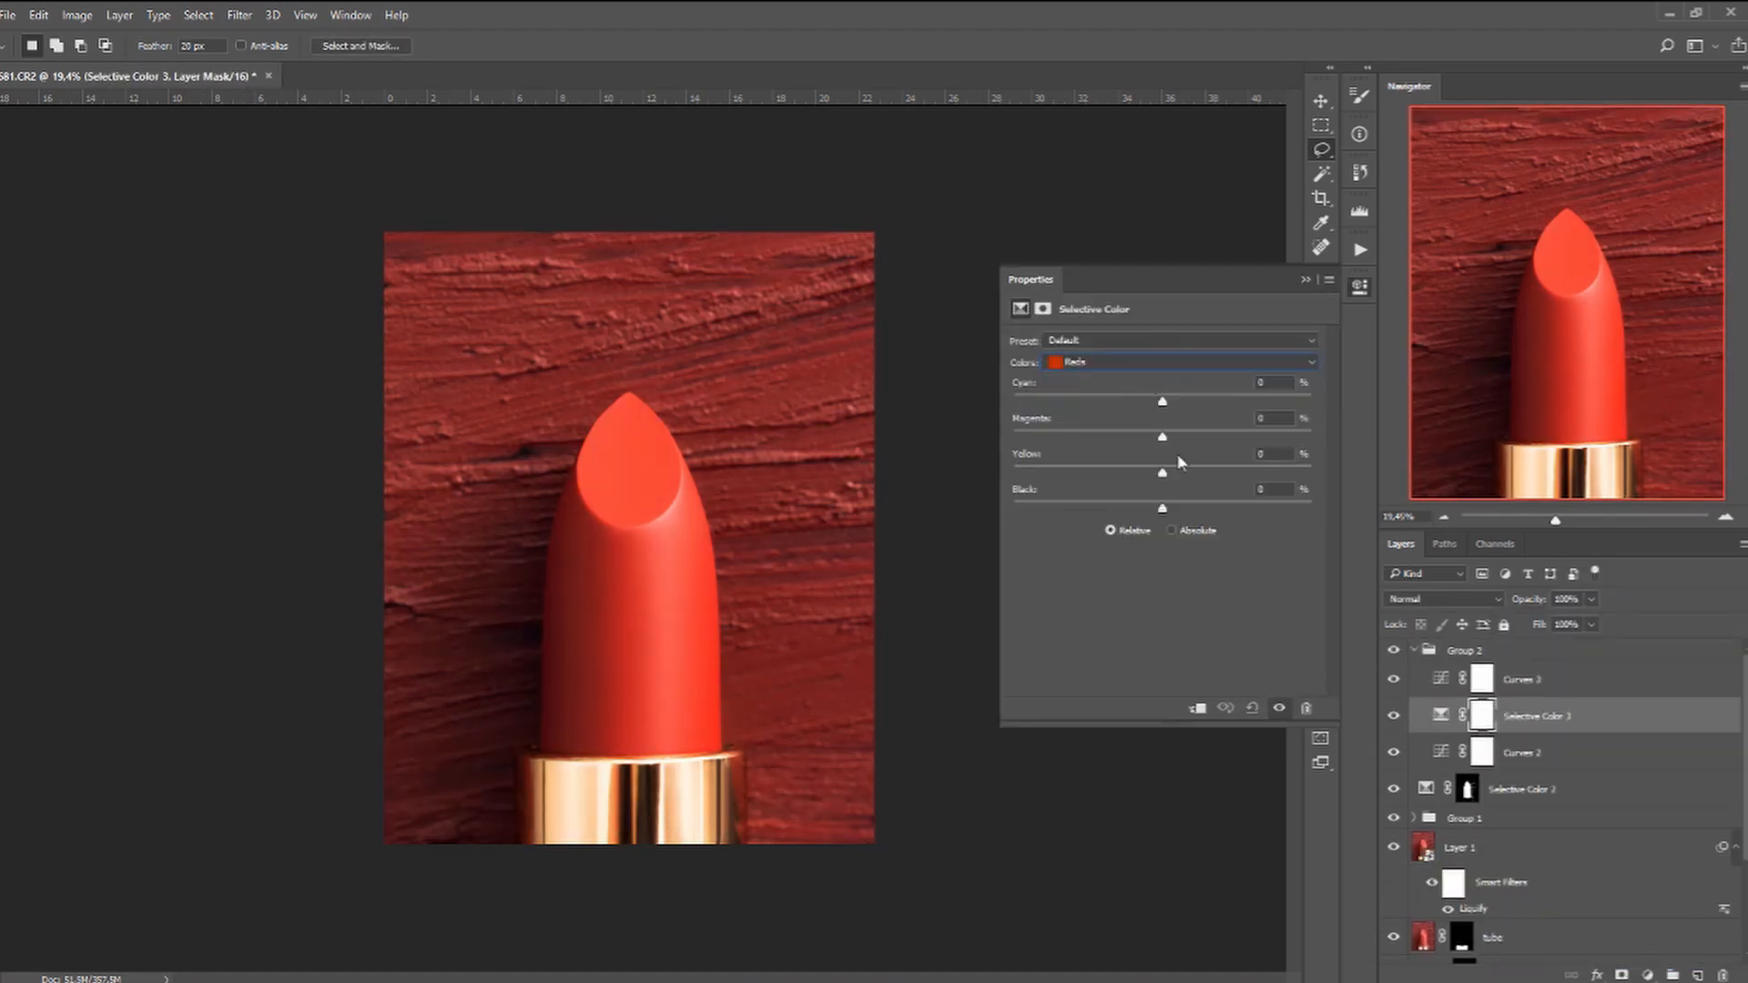
pyautogui.moveTo(1149, 477); pyautogui.dragTo(1156, 475)
pyautogui.moveTo(1165, 407); pyautogui.dragTo(1153, 403)
pyautogui.moveTo(1163, 509); pyautogui.dragTo(1049, 477)
# Fine-tune the yellow amount in other colour ranges of Selective Color 3 and close its settings.
pyautogui.click(1162, 363)
pyautogui.click(1162, 393)
pyautogui.click(1162, 363)
pyautogui.click(1163, 509)
pyautogui.moveTo(1162, 474); pyautogui.dragTo(1164, 475)
pyautogui.click(1306, 280)
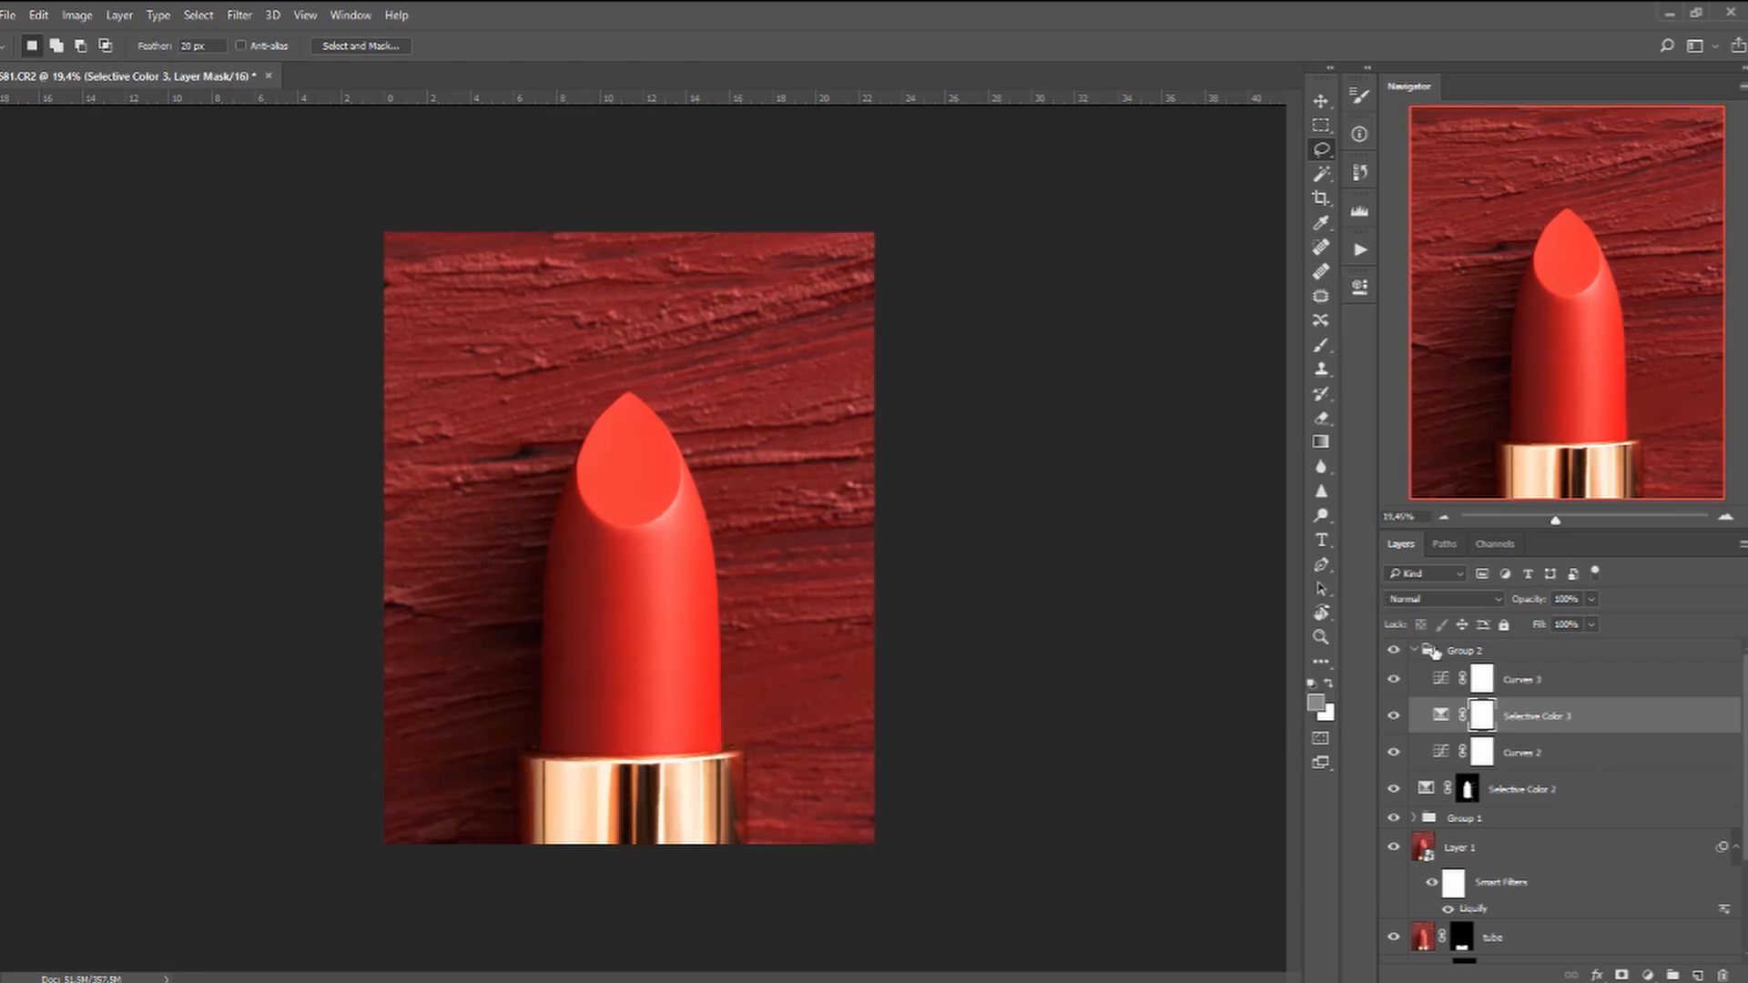
# Rename Group 2 as colour grade and look through the layer stack down to the Background.
pyautogui.doubleClick(1465, 651)
pyautogui.write('cololur grade')
pyautogui.press('Return')
pyautogui.click(1414, 650)
pyautogui.scroll(-2, 1420, 801)
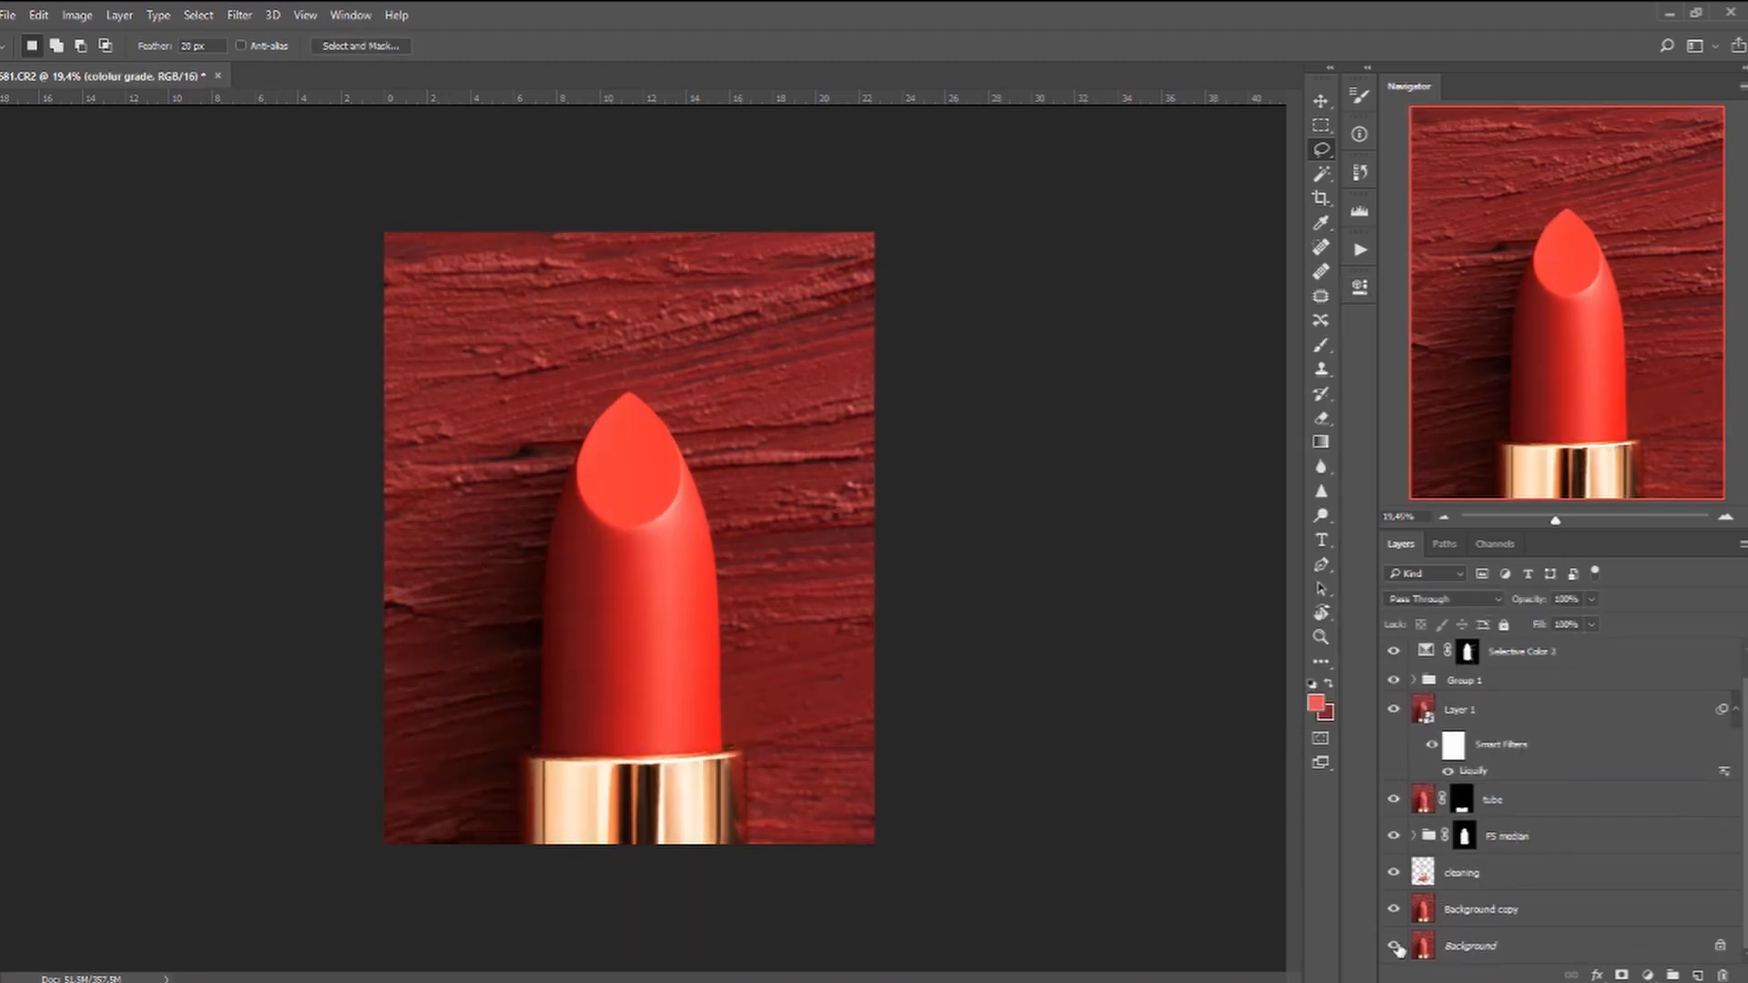
pyautogui.scroll(2, 1457, 746)
pyautogui.click(1414, 651)
# Try a Vibrance adjustment with slightly reduced strength above Curves 3, and delete it.
pyautogui.click(1647, 975)
pyautogui.click(1566, 726)
pyautogui.moveTo(1162, 357); pyautogui.dragTo(1151, 357)
pyautogui.click(1309, 278)
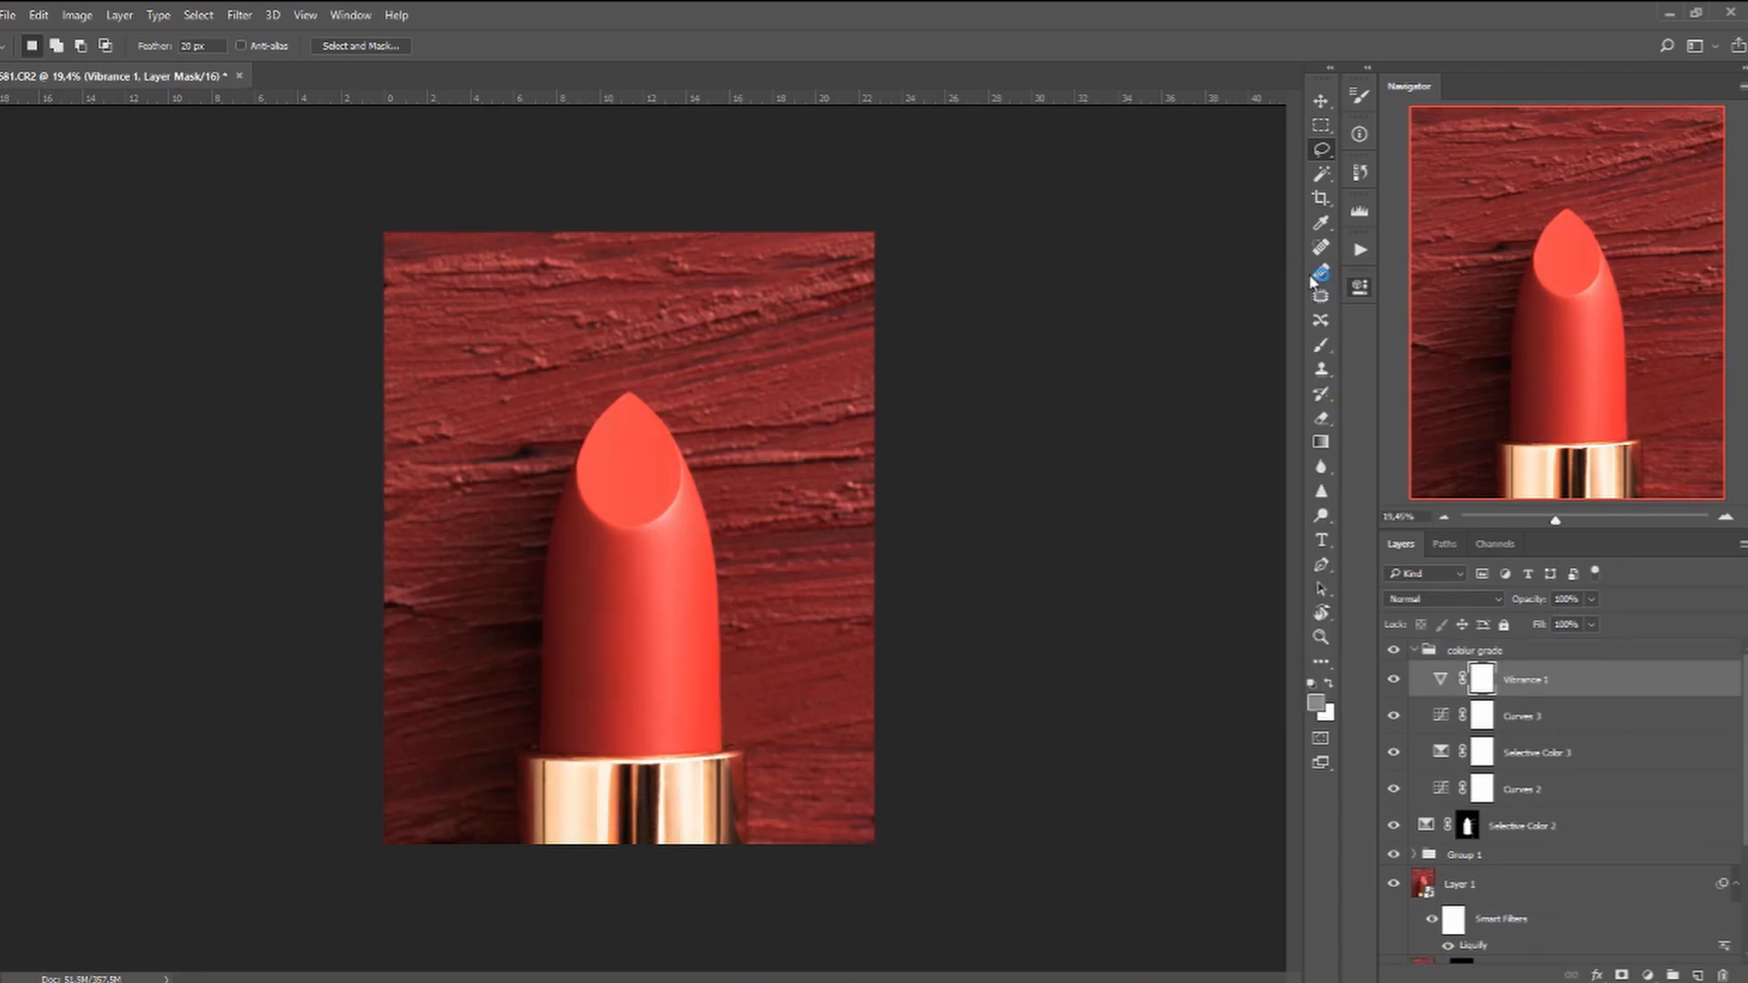
pyautogui.press('Delete')
# Lower the Curves 2 layer's opacity to about 48% and compare the graded image with the original Background layer.
pyautogui.click(1580, 756)
pyautogui.click(1592, 600)
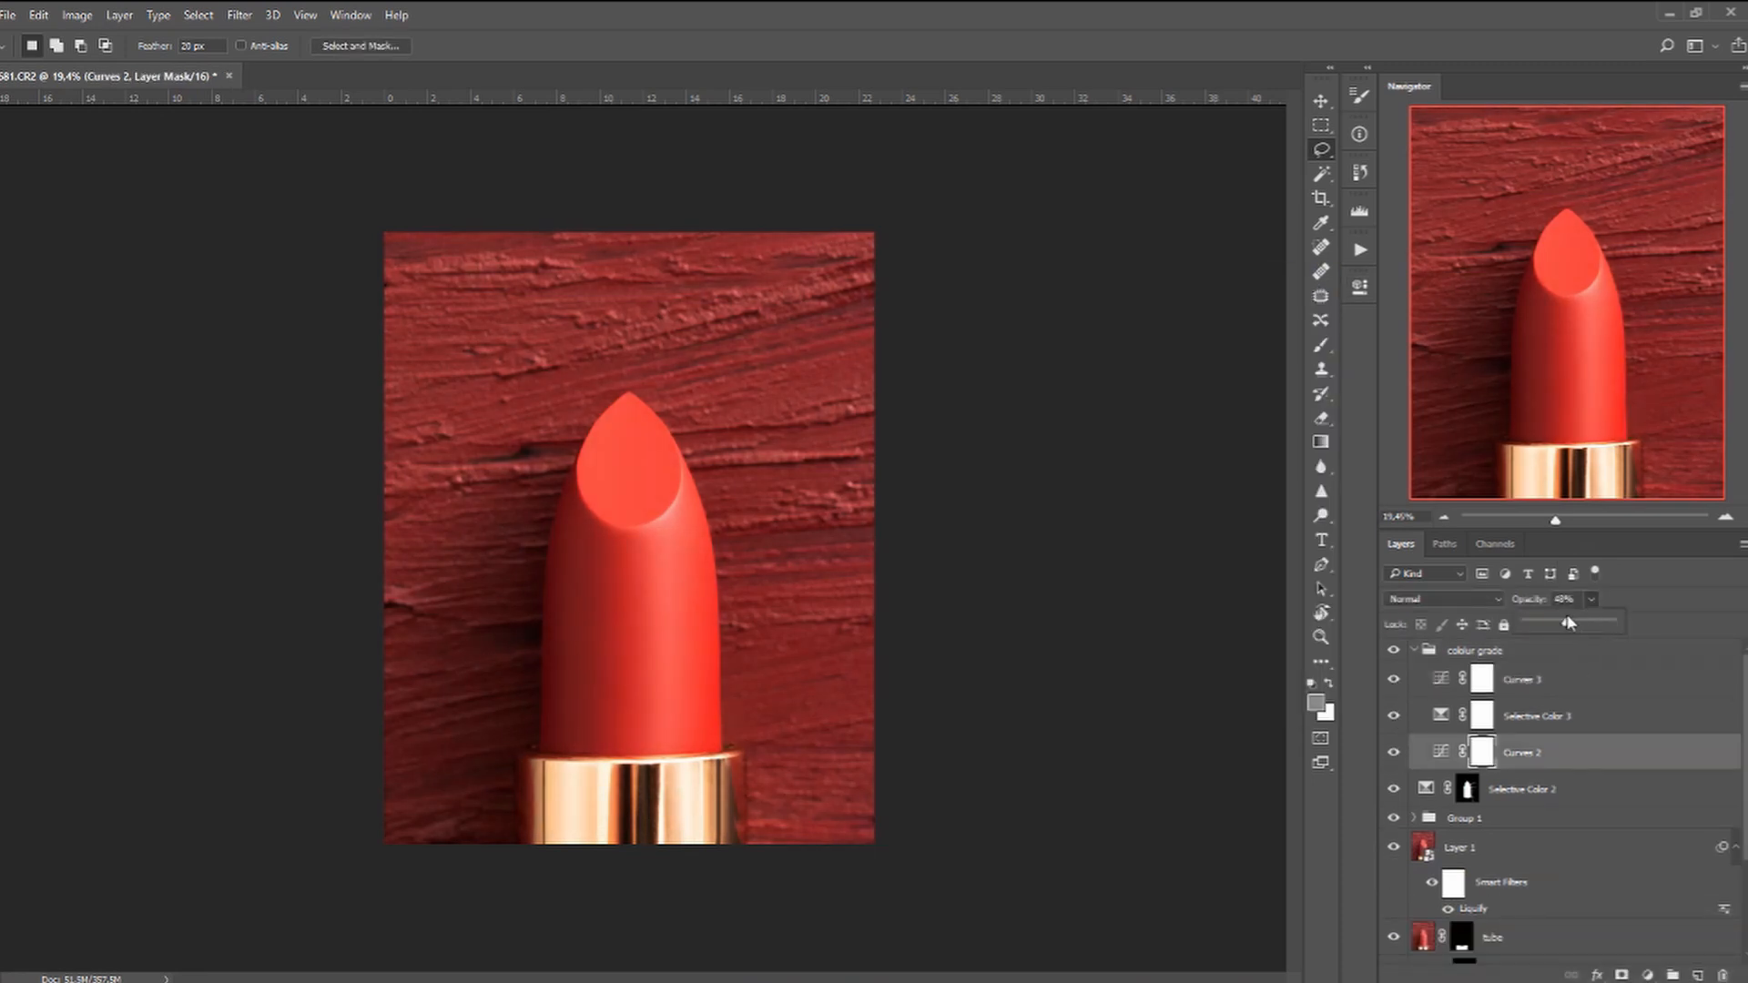
pyautogui.click(1394, 651)
pyautogui.click(1414, 650)
pyautogui.scroll(-2, 1407, 801)
pyautogui.keyDown('alt'); pyautogui.click(1396, 947); pyautogui.keyUp('alt')
pyautogui.keyDown('alt'); pyautogui.click(1396, 947); pyautogui.keyUp('alt')
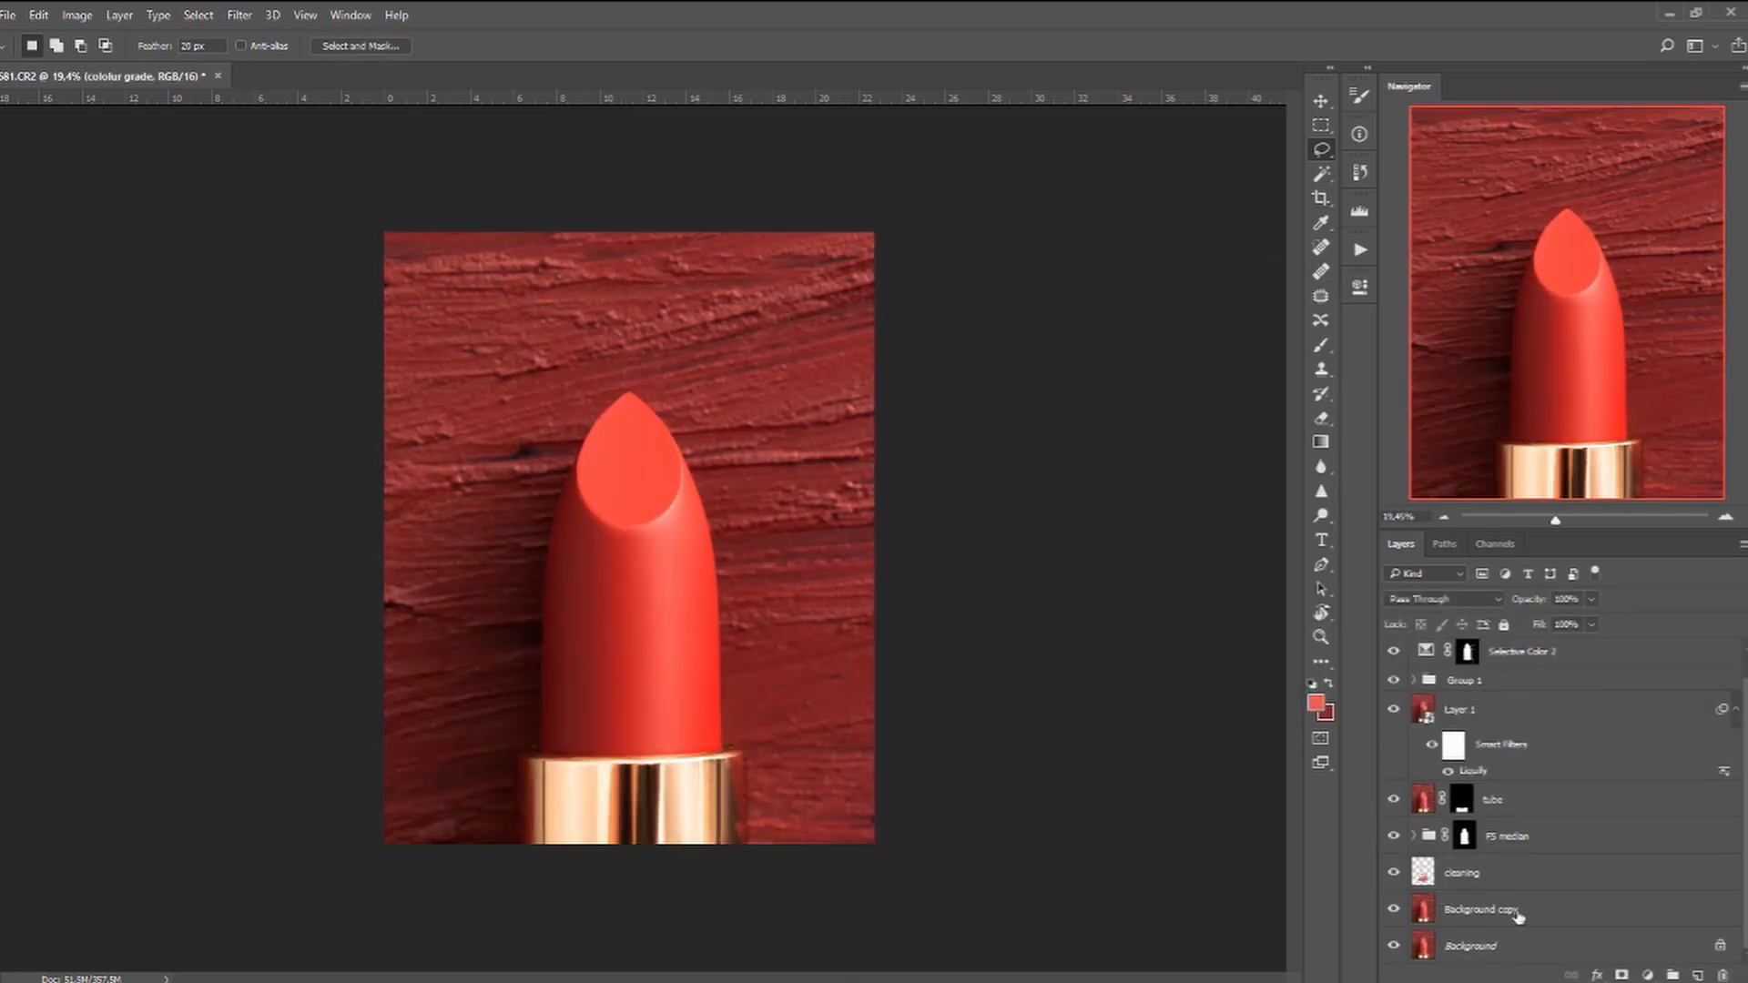
# Stamp all visible layers onto a new top layer and apply a High Pass filter to it.
pyautogui.click(1698, 976)
pyautogui.hotkey('ctrl', 'alt', 'shift', 'e')
pyautogui.click(239, 14)
pyautogui.moveTo(301, 383)
pyautogui.click(521, 402)
pyautogui.click(956, 258)
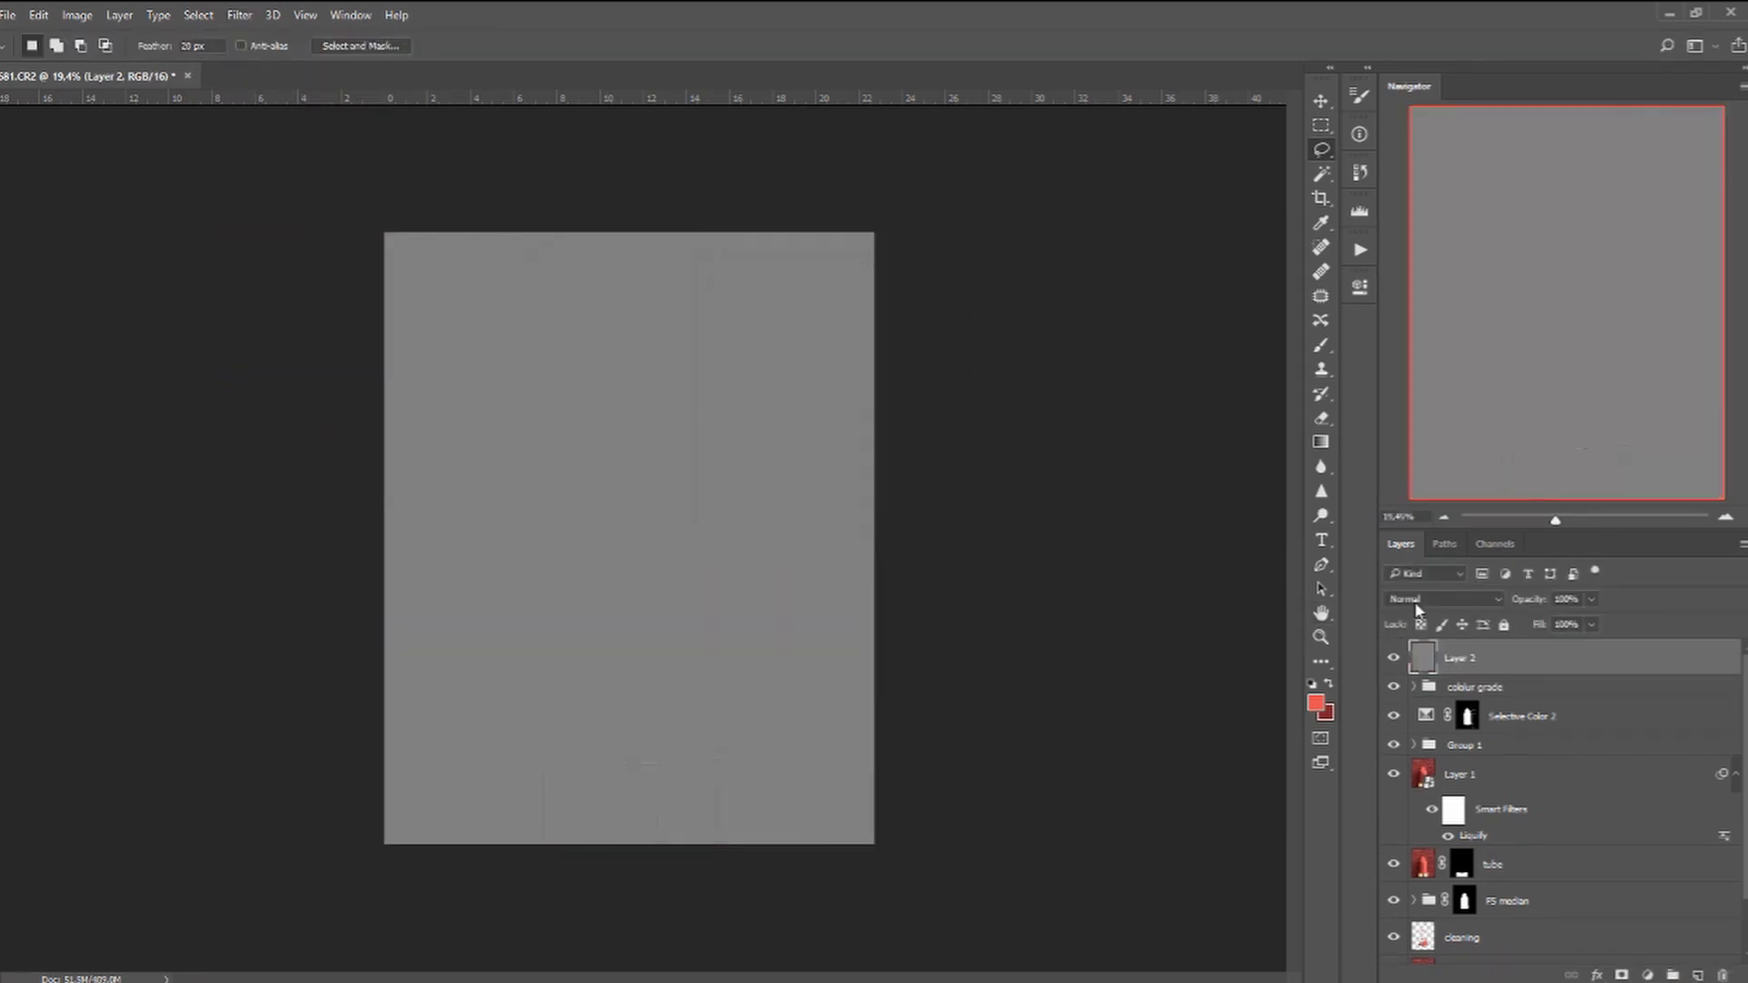
# Set the High Pass layer's blend mode to Overlay and compare the sharpened result with the original Background.
pyautogui.click(1417, 602)
pyautogui.click(1421, 333)
pyautogui.press('z')
pyautogui.scroll(4, 546, 564)
pyautogui.scroll(-2, 1421, 820)
pyautogui.keyDown('alt'); pyautogui.click(1395, 949); pyautogui.keyUp('alt')
pyautogui.keyDown('alt'); pyautogui.click(1395, 948); pyautogui.keyUp('alt')
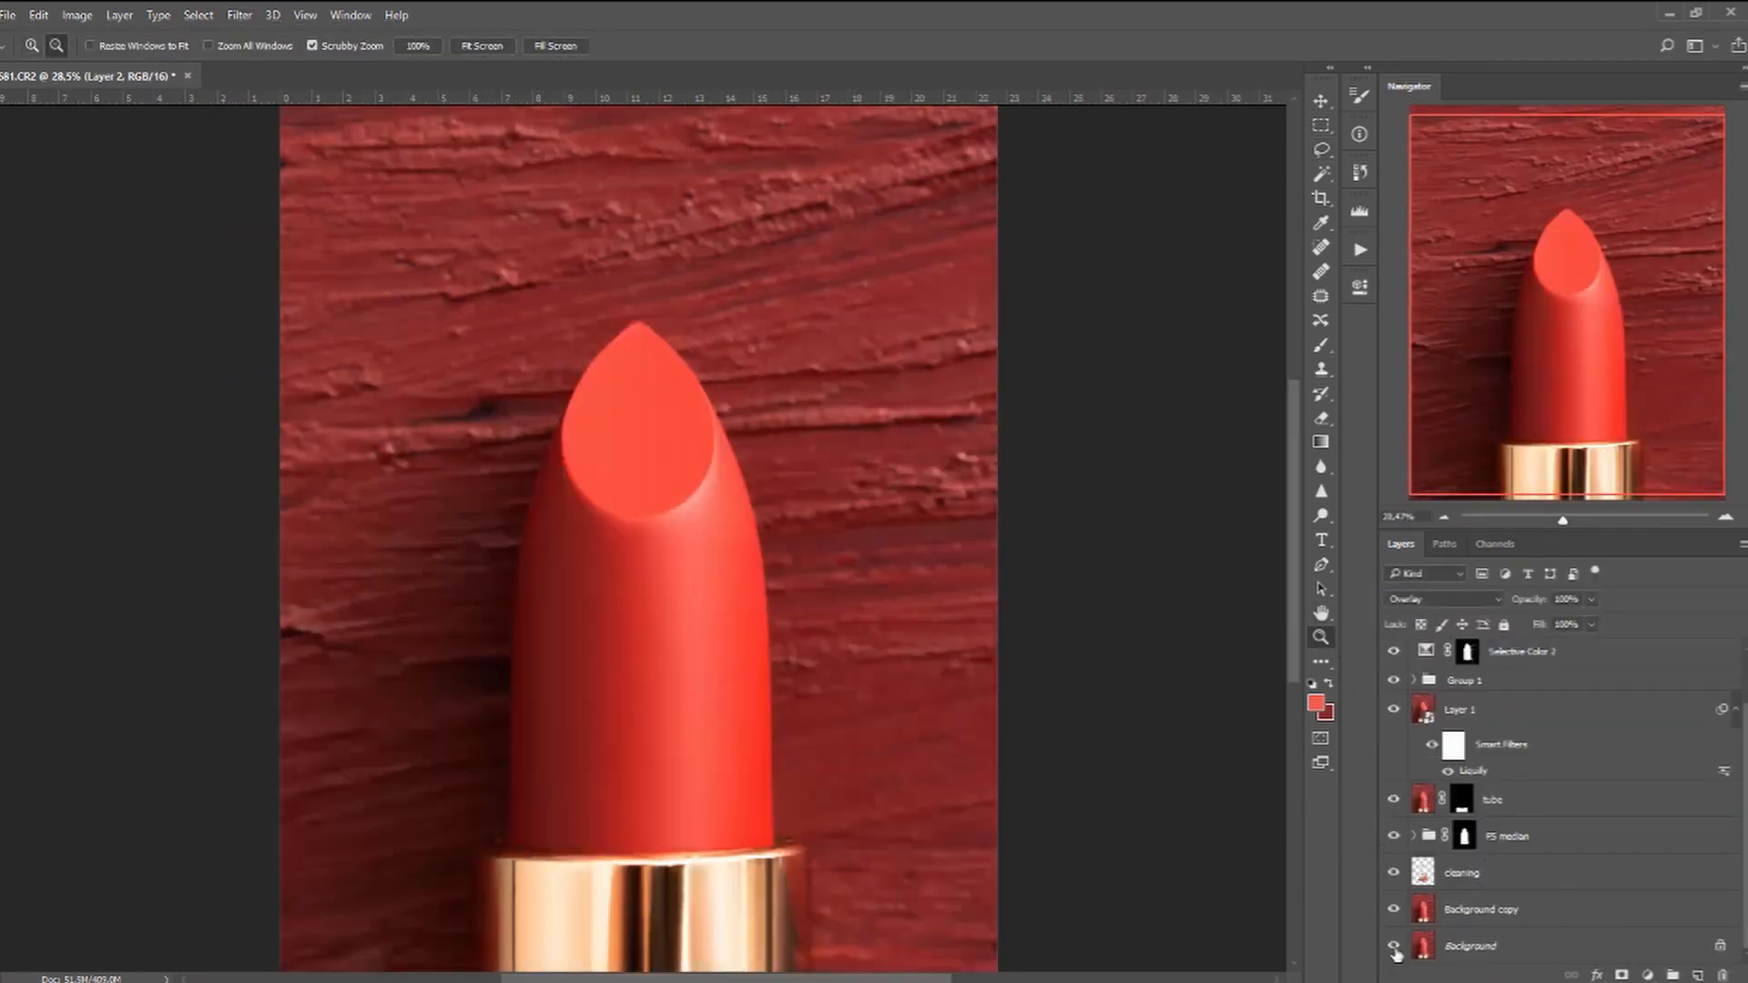
pyautogui.keyDown('alt'); pyautogui.click(1396, 949); pyautogui.keyUp('alt')
pyautogui.keyDown('alt'); pyautogui.click(1396, 948); pyautogui.keyUp('alt')
# Add a slightly darkening Curves adjustment, invert its mask to black and rename it burn.
pyautogui.click(1648, 976)
pyautogui.click(1616, 695)
pyautogui.click(1293, 363)
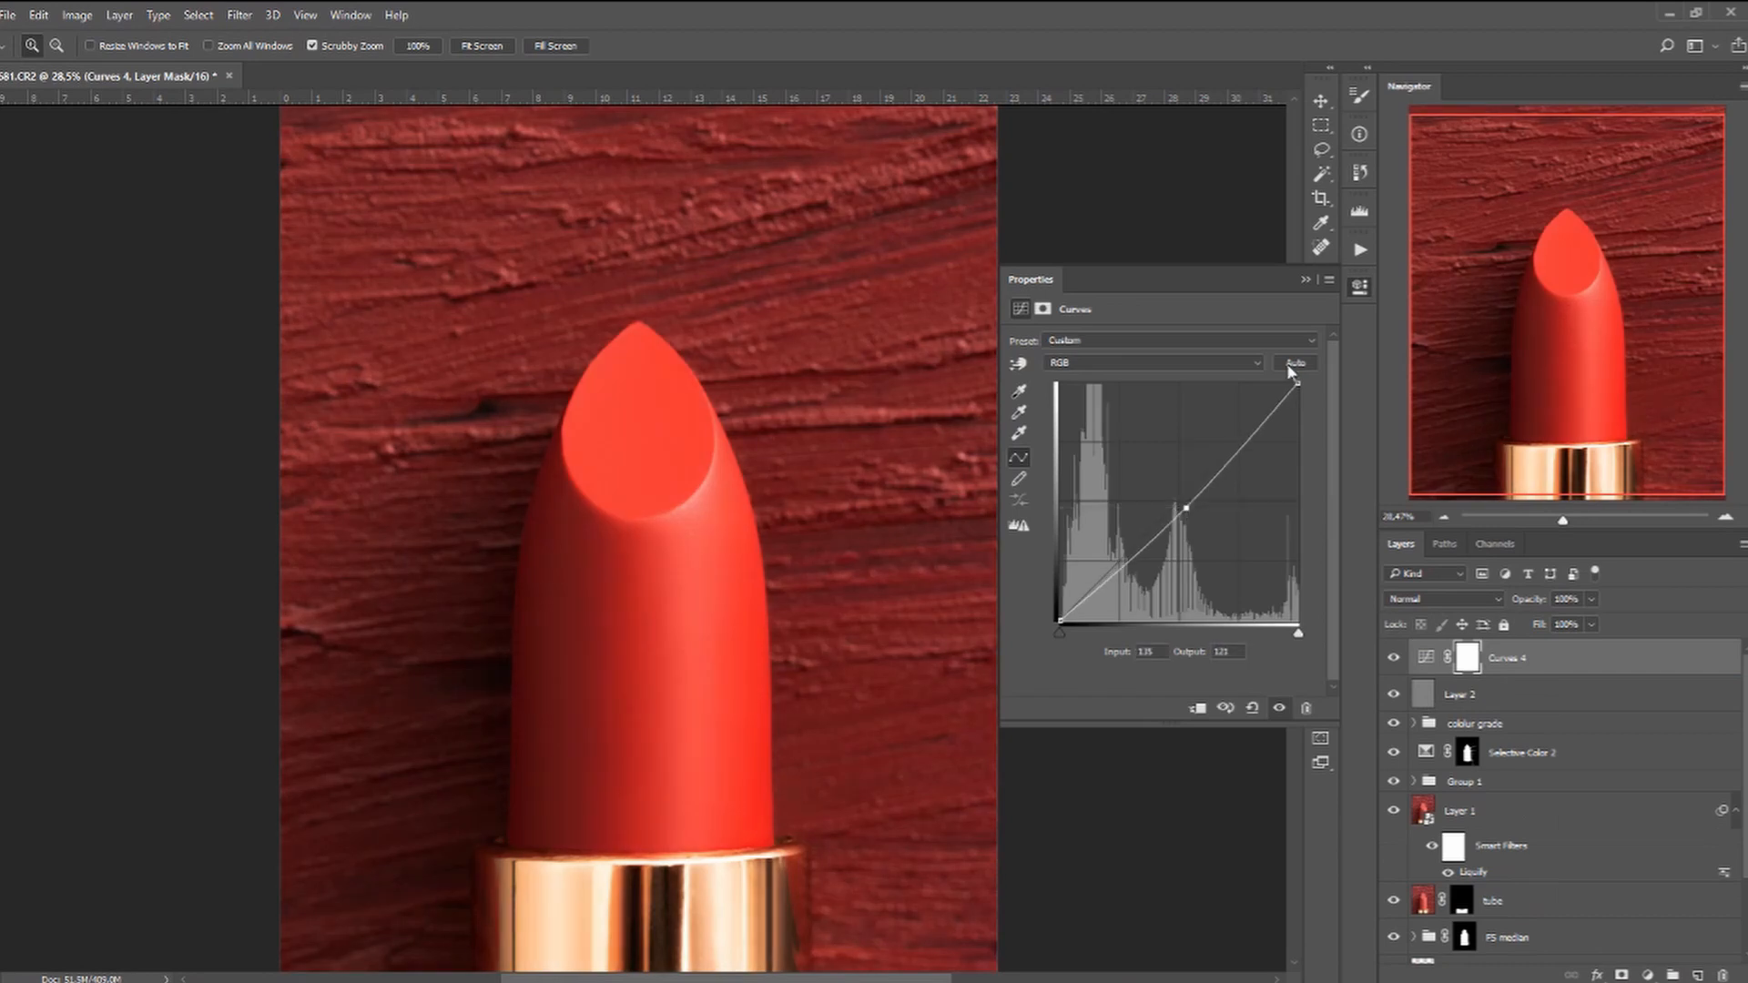
pyautogui.click(1467, 657)
pyautogui.hotkey('ctrl', 'i')
pyautogui.doubleClick(1507, 658)
pyautogui.write('burn')
pyautogui.press('Return')
# Add a slightly brightening Curves adjustment, rename it dodge and invert its mask to black.
pyautogui.click(1648, 976)
pyautogui.click(1616, 695)
pyautogui.moveTo(1175, 503); pyautogui.dragTo(1172, 492)
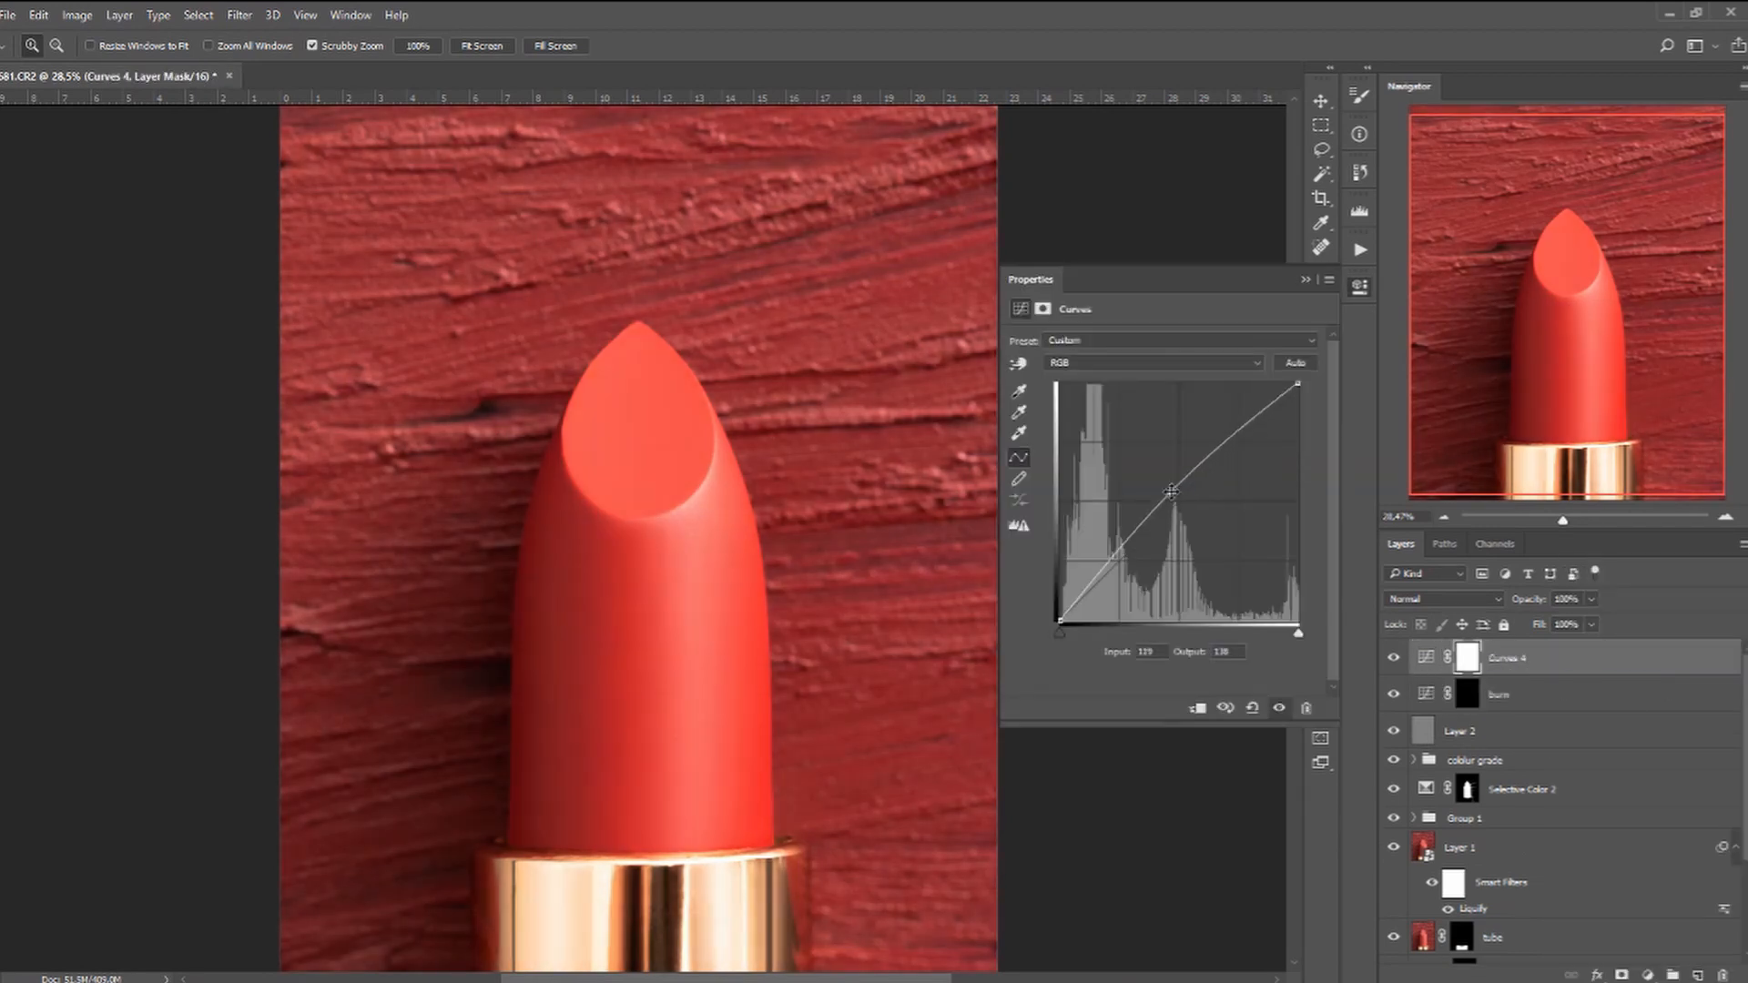
pyautogui.doubleClick(1507, 657)
pyautogui.write('dodge')
pyautogui.press('Return')
pyautogui.click(1467, 657)
pyautogui.hotkey('ctrl', 'i')
# Group the dodge and burn layers and name the group DB.
pyautogui.keyDown('shift'); pyautogui.click(1621, 698); pyautogui.keyUp('shift')
pyautogui.moveTo(1630, 699); pyautogui.dragTo(1672, 975)
pyautogui.doubleClick(1468, 651)
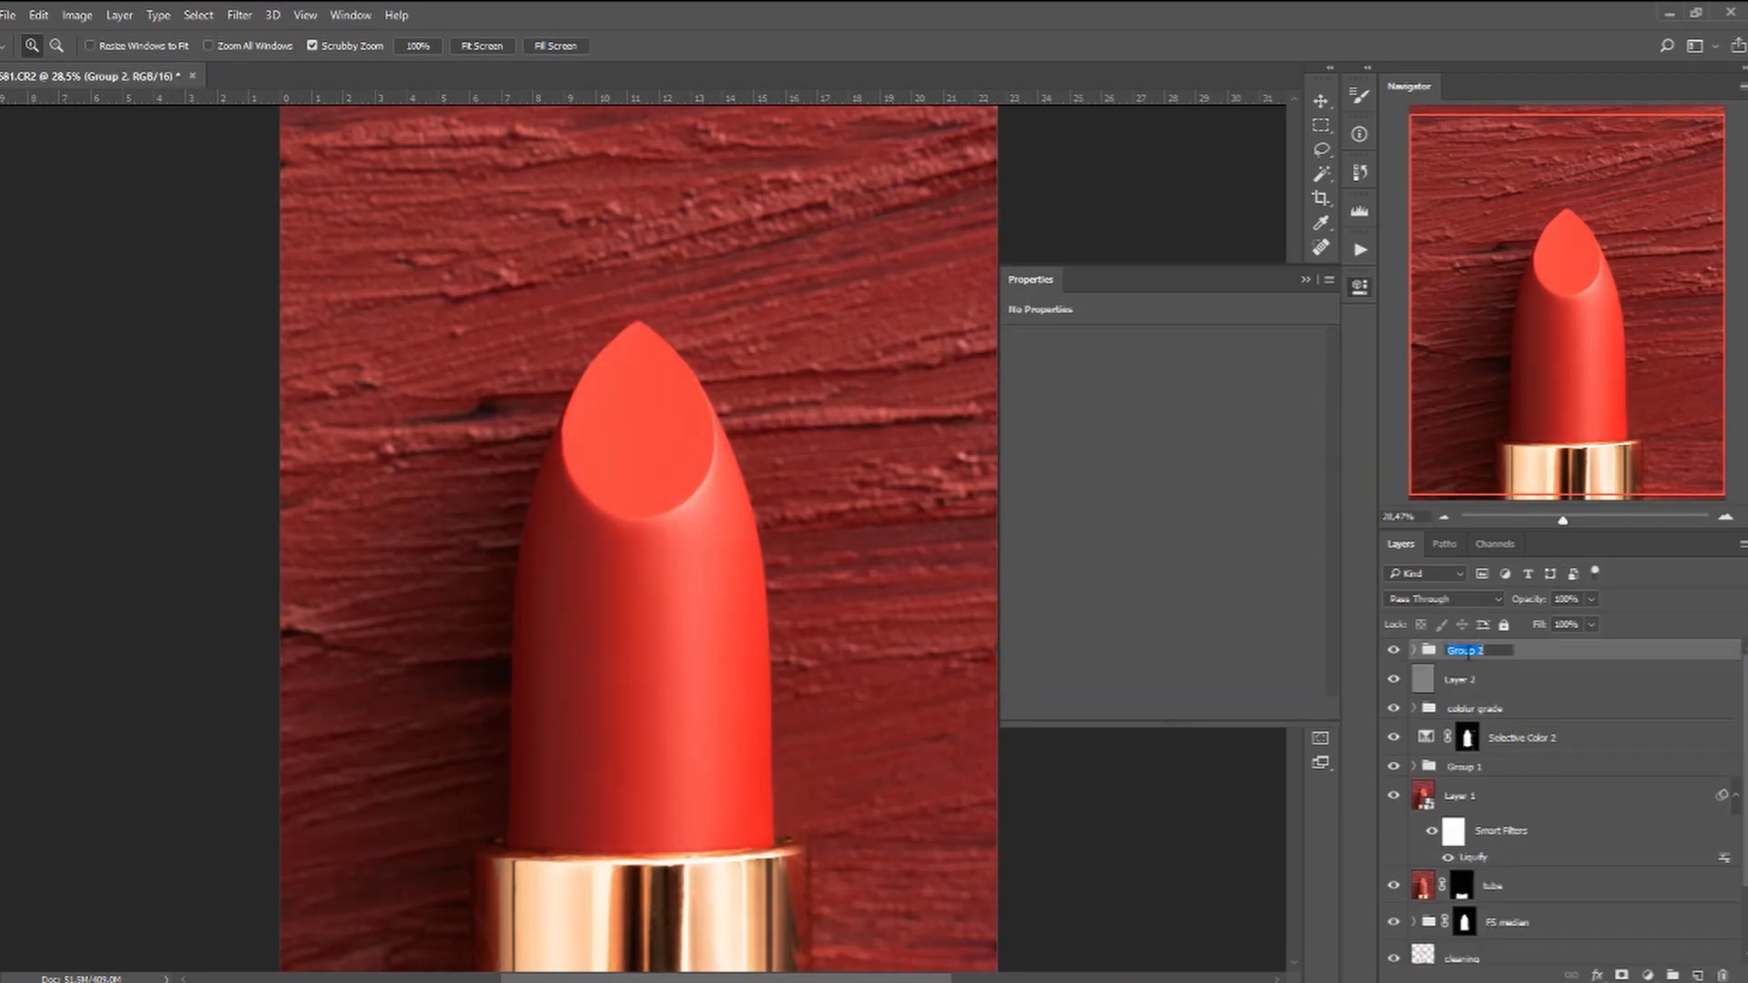
pyautogui.write('DB')
pyautogui.press('Return')
# Add a Solid Color fill of grey 7f7f7f above DB and set its blend mode to Color.
pyautogui.click(1648, 975)
pyautogui.click(1616, 570)
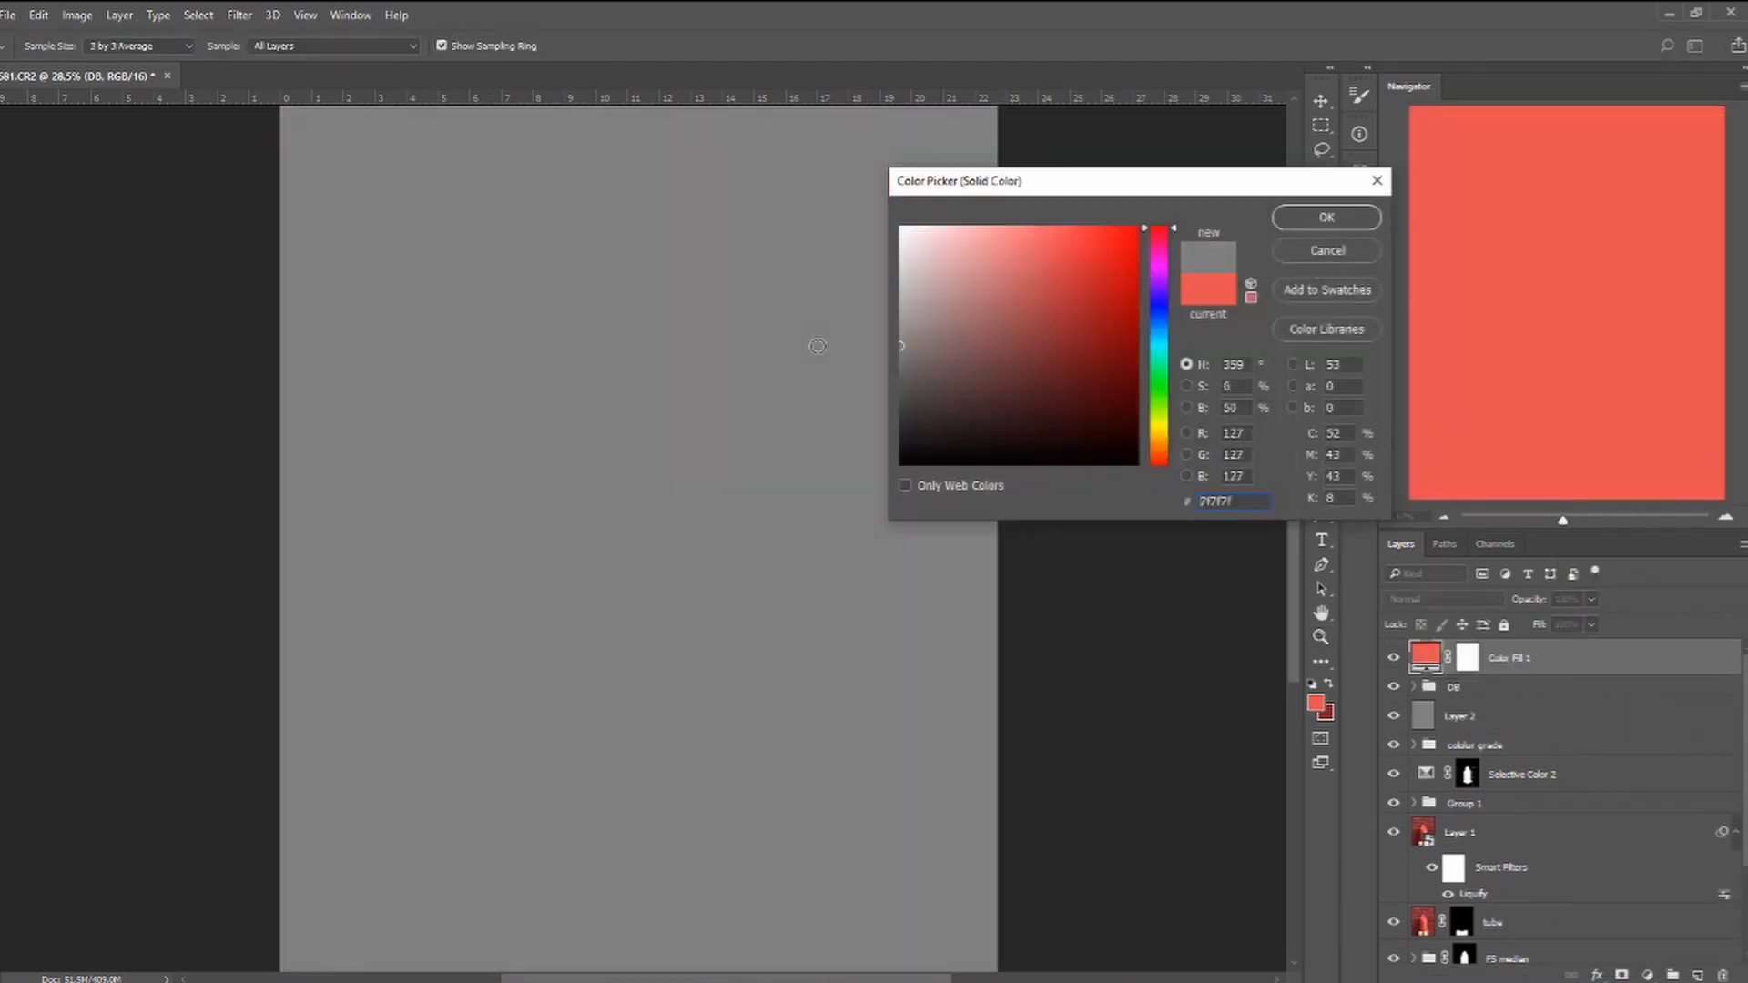
pyautogui.click(1327, 218)
pyautogui.click(1443, 599)
pyautogui.click(1403, 800)
pyautogui.click(1443, 600)
pyautogui.click(1410, 953)
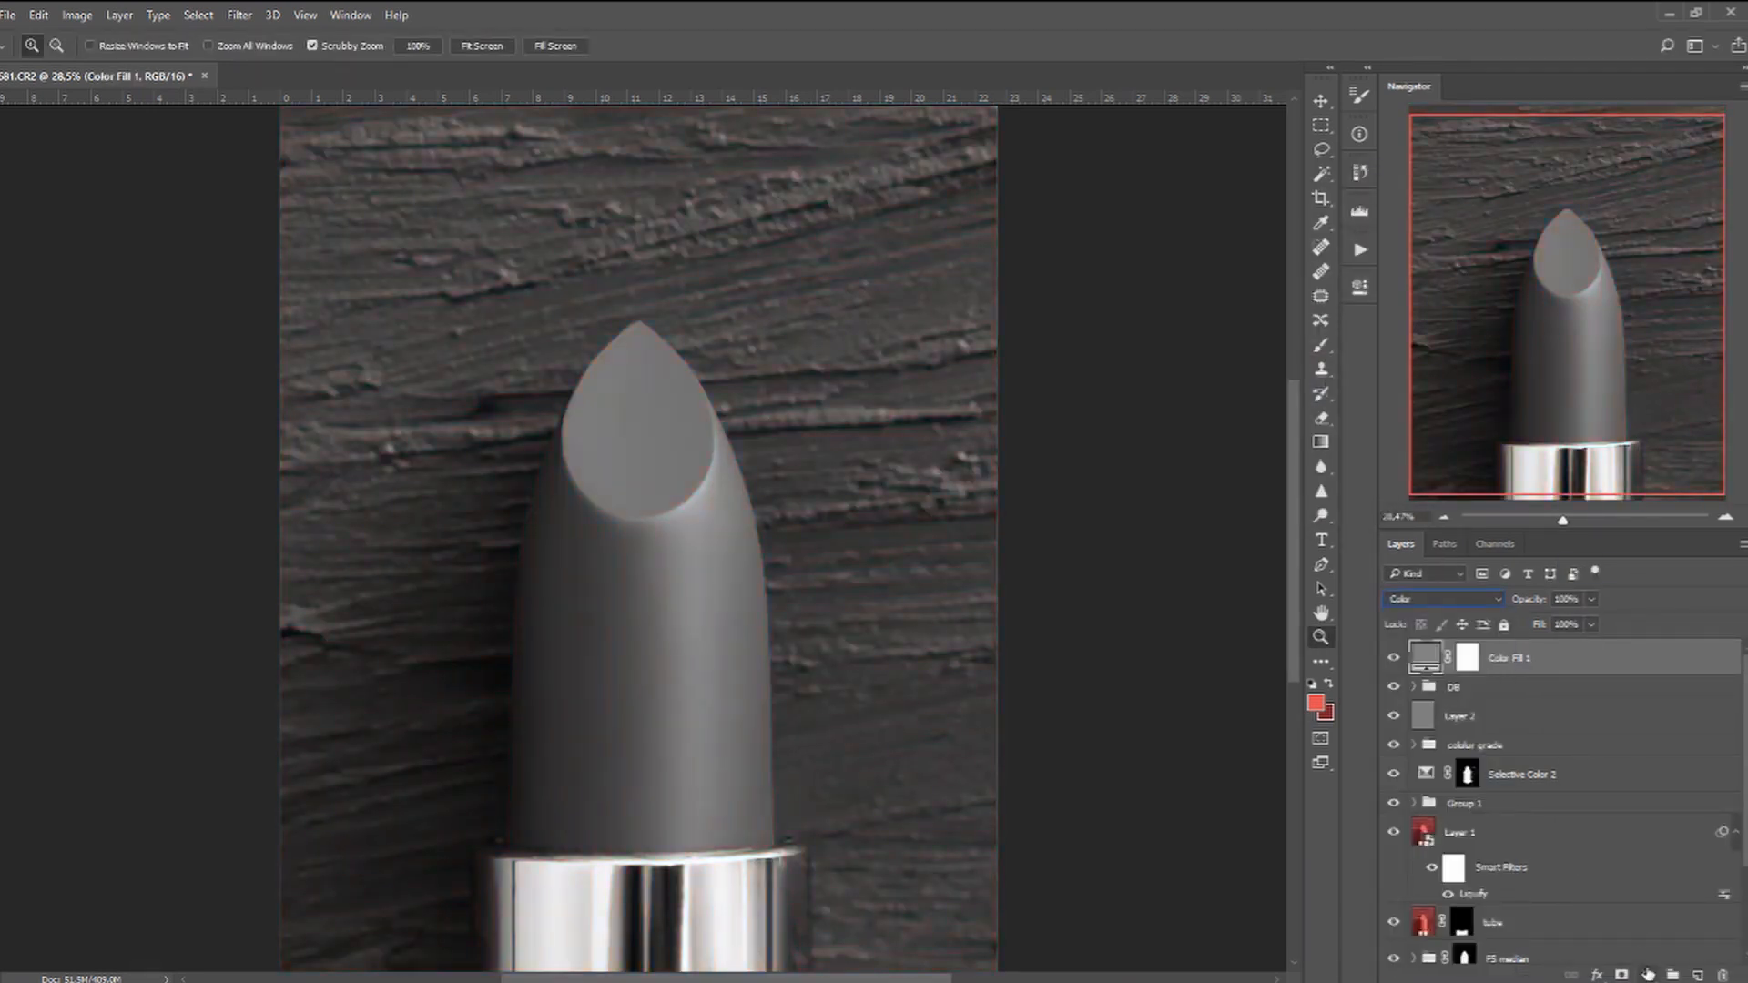
# Add a helper Curves adjustment with strongly darkened shadows above the grey fill and close its settings.
pyautogui.click(1648, 975)
pyautogui.click(1616, 677)
pyautogui.moveTo(1126, 588)
pyautogui.mouseDown()
pyautogui.moveTo(1152, 603)
pyautogui.moveTo(1130, 586)
pyautogui.mouseUp()
pyautogui.moveTo(1235, 489); pyautogui.dragTo(1186, 513)
pyautogui.moveTo(1061, 621); pyautogui.dragTo(1061, 621)
pyautogui.moveTo(1131, 587); pyautogui.dragTo(1132, 586)
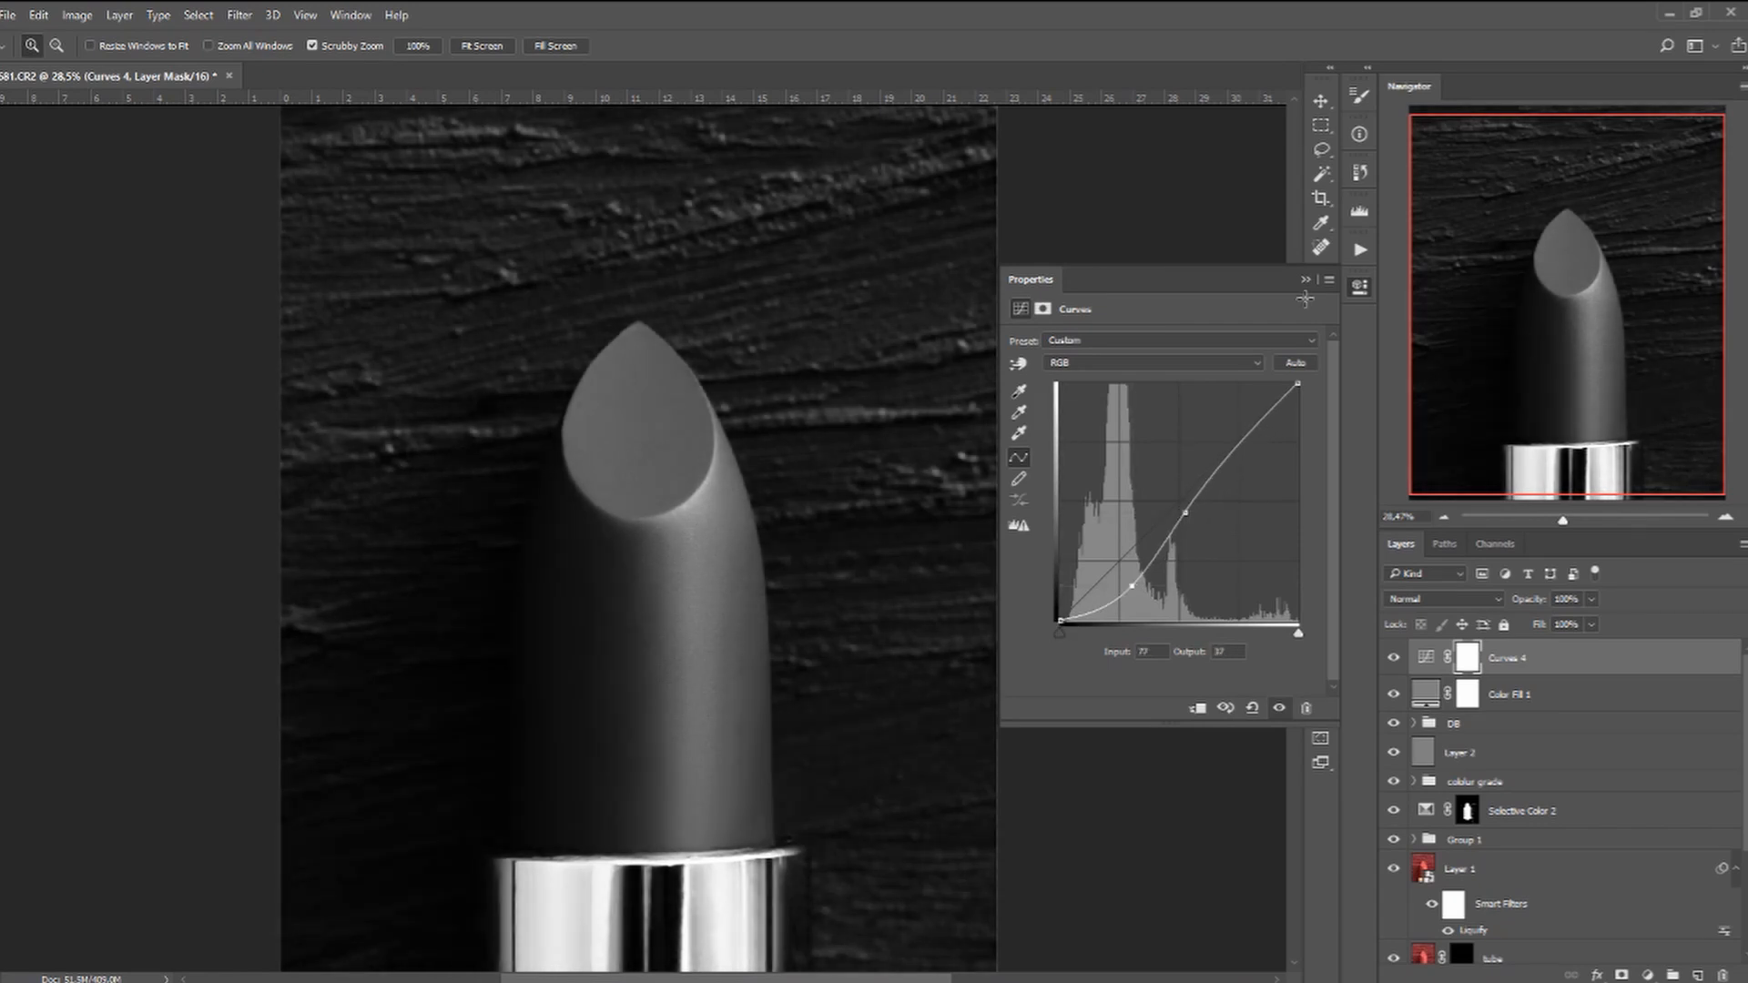
pyautogui.click(1306, 279)
# Select the dodge layer in the DB group and brush its mask over the lipstick highlight with 4% flow.
pyautogui.keyDown('shift'); pyautogui.click(1509, 695); pyautogui.keyUp('shift')
pyautogui.click(1414, 724)
pyautogui.click(1483, 753)
pyautogui.click(1321, 345)
pyautogui.click(468, 46)
pyautogui.click(383, 68)
pyautogui.scroll(3, 681, 698)
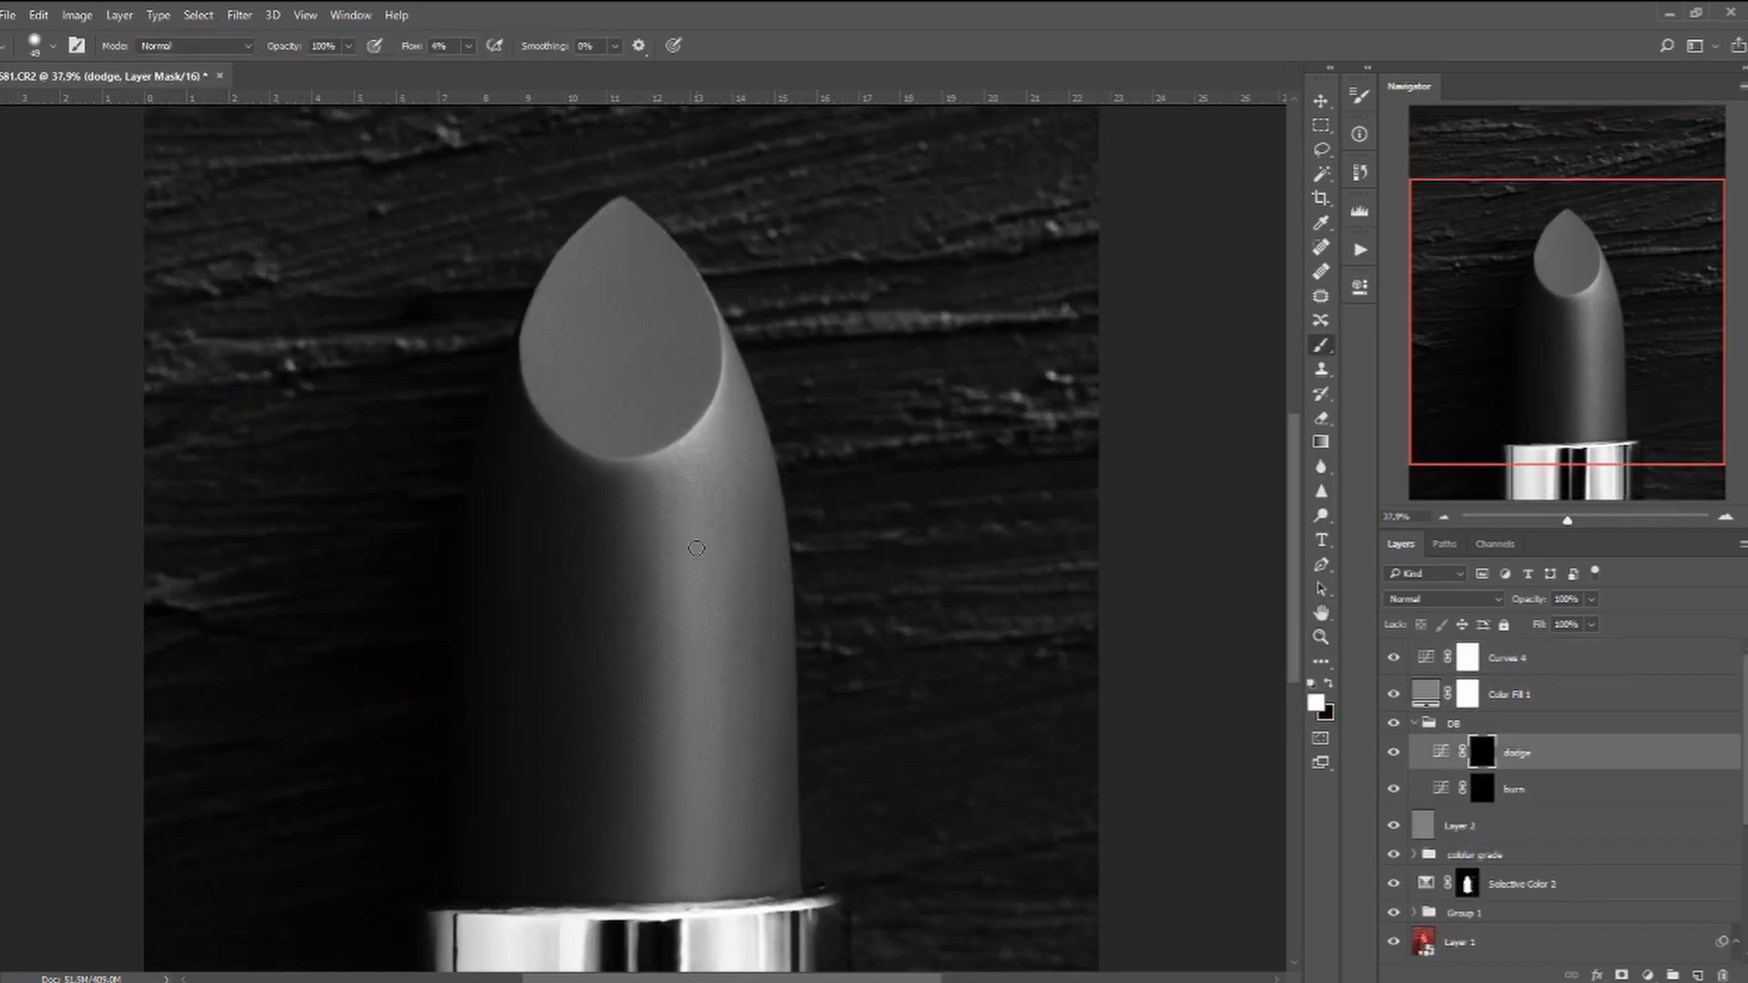
pyautogui.moveTo(696, 548); pyautogui.dragTo(707, 548)
# Reduce the brush flow to 1% and dodge uneven areas along the lit side of the lipstick body.
pyautogui.click(468, 46)
pyautogui.click(463, 72)
pyautogui.moveTo(754, 738)
pyautogui.mouseDown()
pyautogui.moveTo(772, 793)
pyautogui.moveTo(726, 786)
pyautogui.mouseUp()
pyautogui.moveTo(662, 481)
pyautogui.mouseDown()
pyautogui.moveTo(741, 702)
pyautogui.moveTo(762, 887)
pyautogui.mouseUp()
pyautogui.moveTo(782, 788)
pyautogui.mouseDown()
pyautogui.moveTo(774, 830)
pyautogui.moveTo(781, 760)
pyautogui.mouseUp()
pyautogui.moveTo(747, 853); pyautogui.dragTo(765, 707)
# Even out small tonal spots on the lipstick body and tip, alternating between the burn and dodge masks.
pyautogui.click(1469, 794)
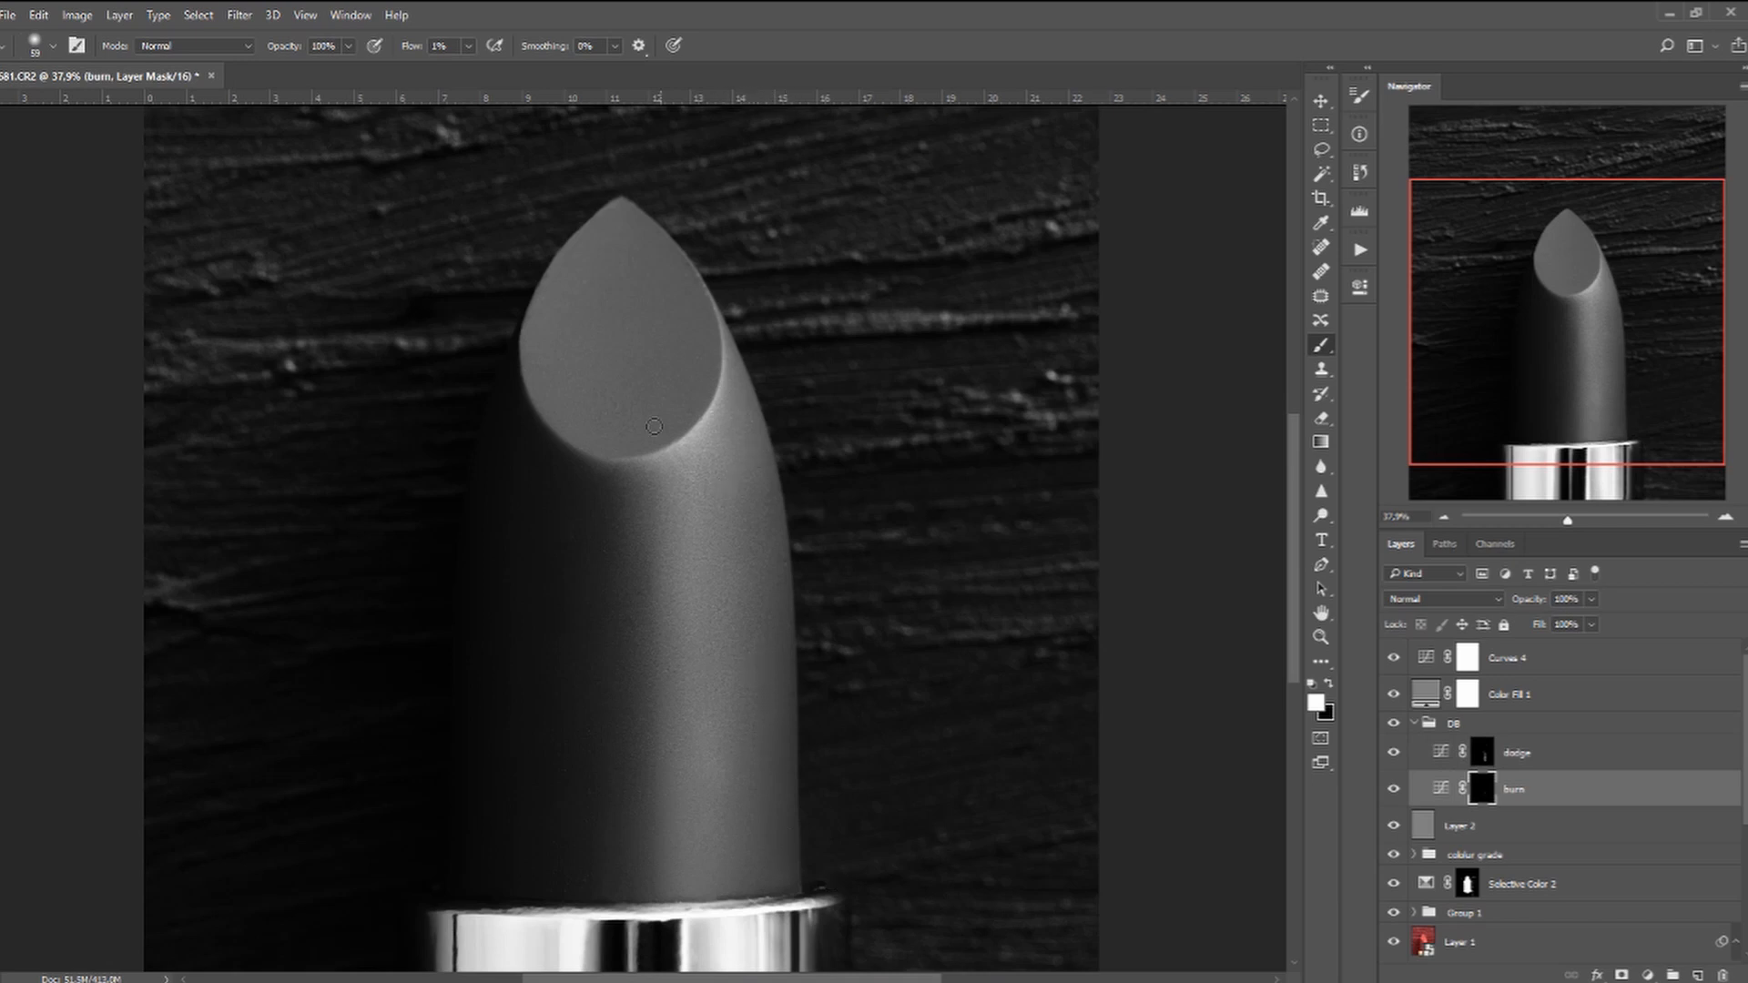
pyautogui.scroll(5, 654, 427)
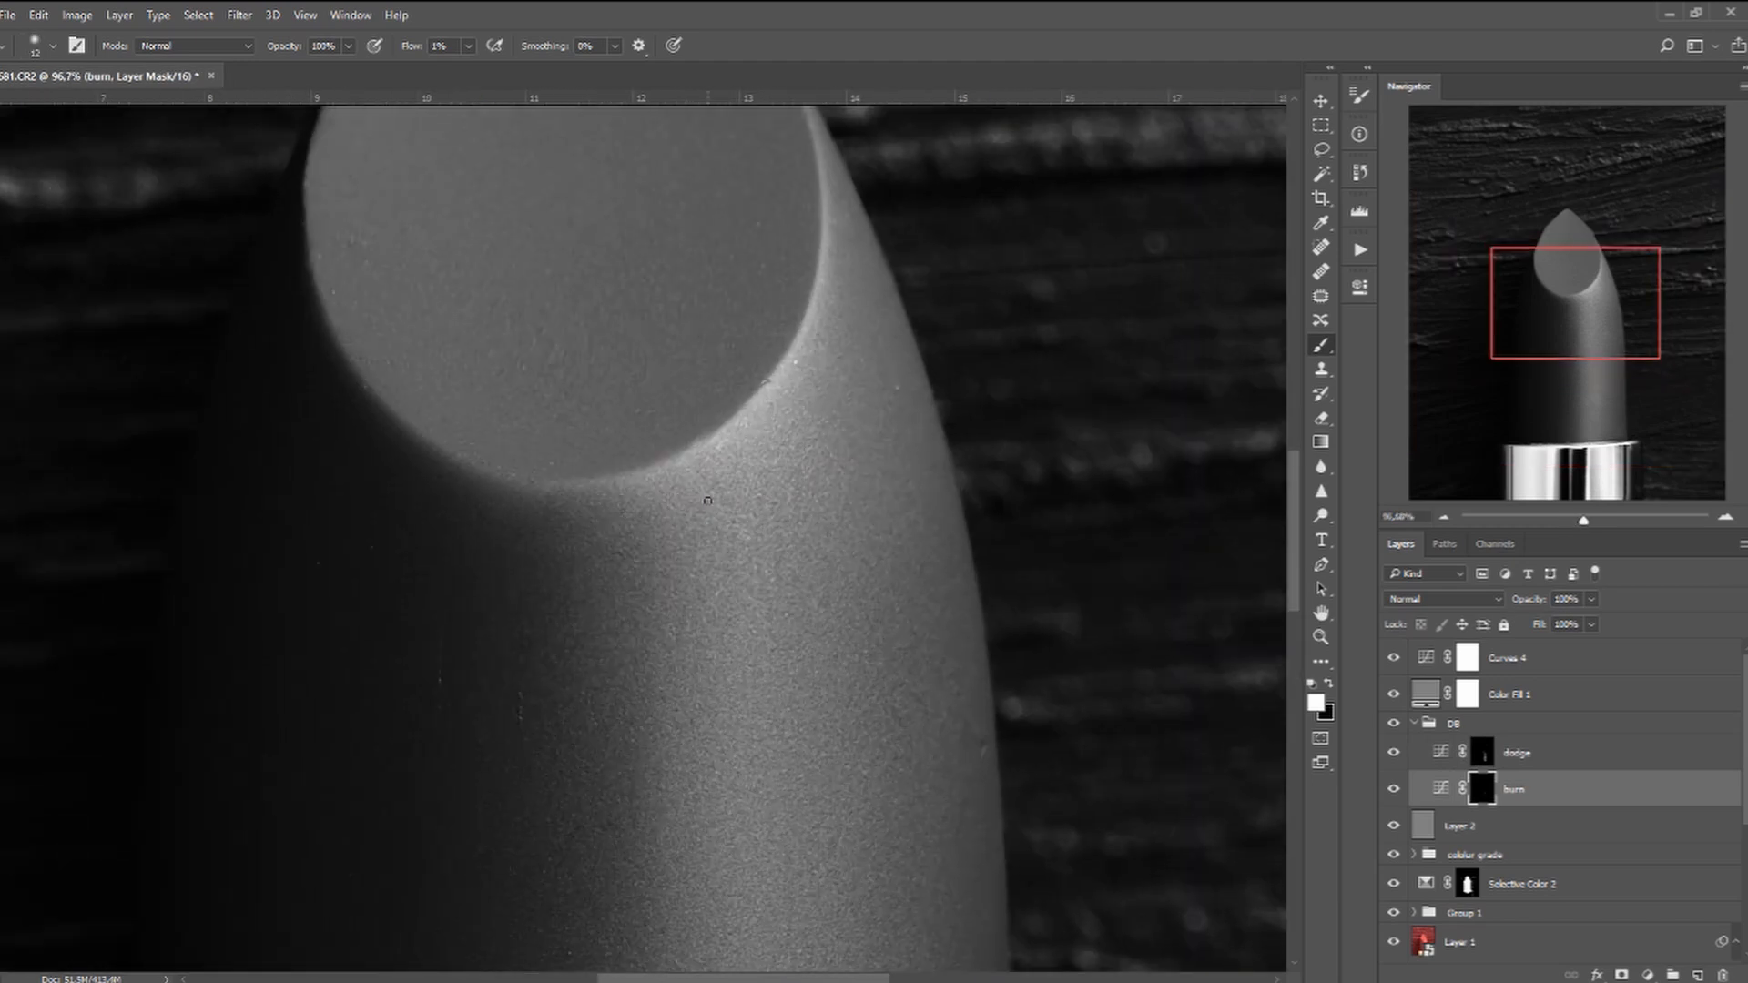
pyautogui.hotkey('alt', ']')
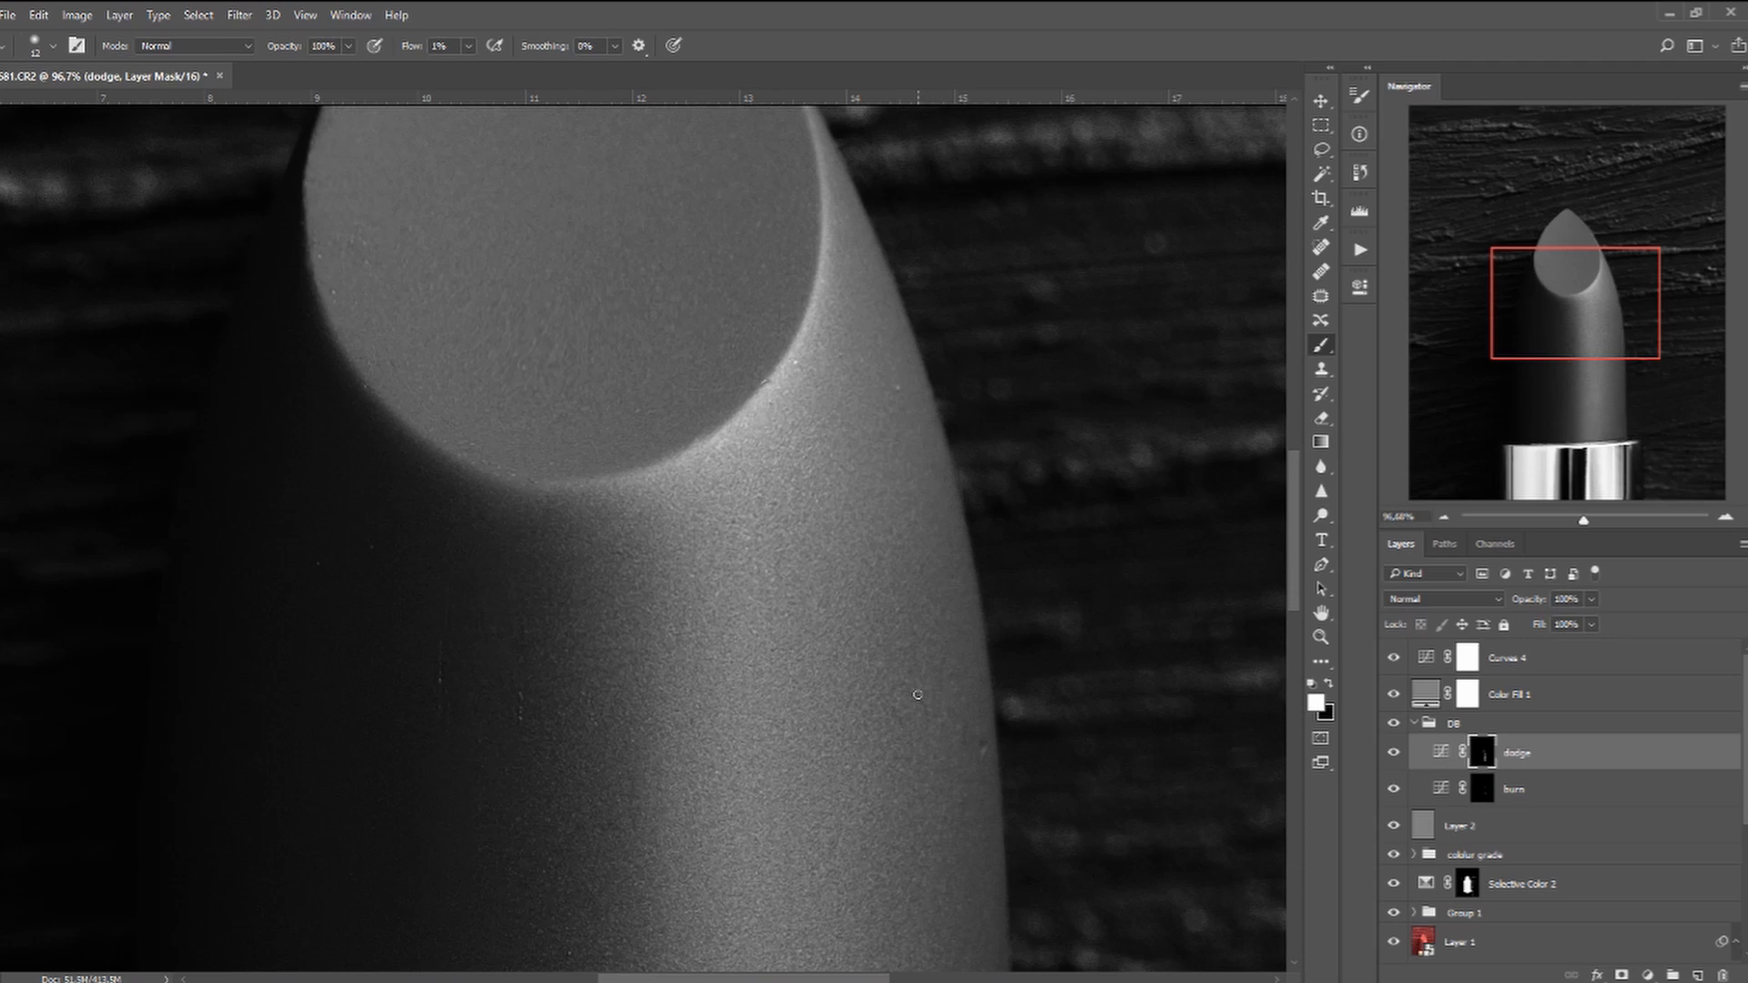
pyautogui.moveTo(1293, 547); pyautogui.dragTo(1292, 631)
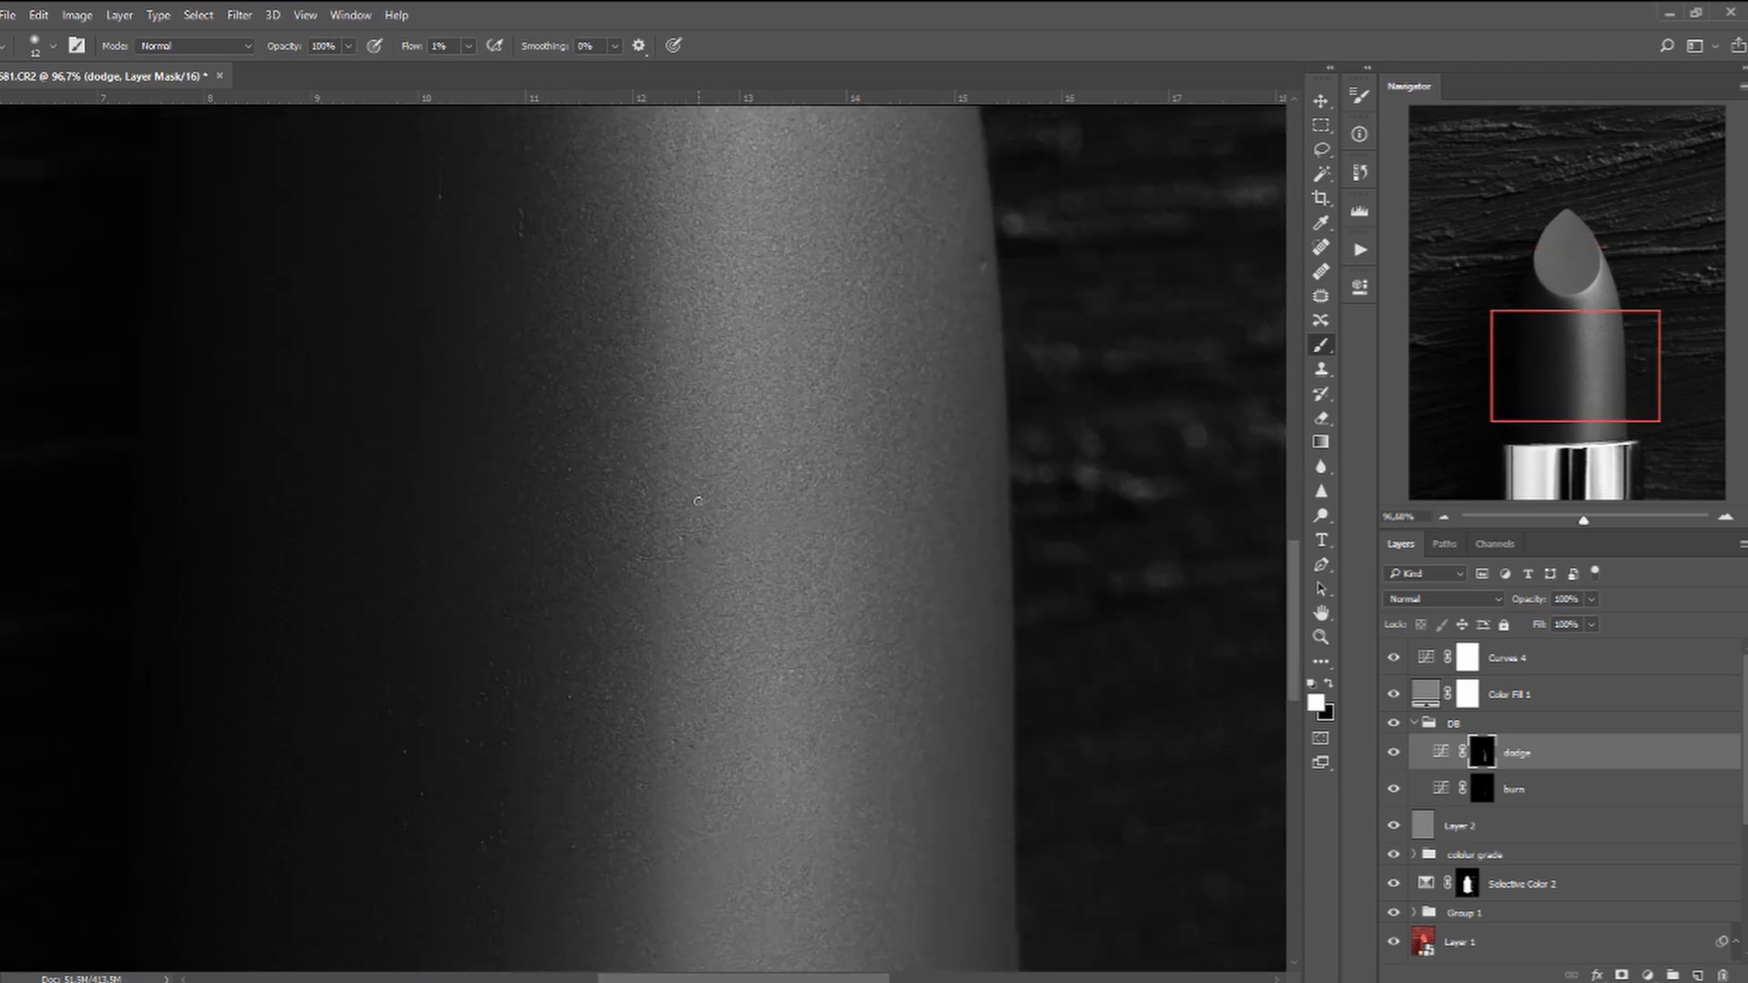
pyautogui.scroll(8, 698, 501)
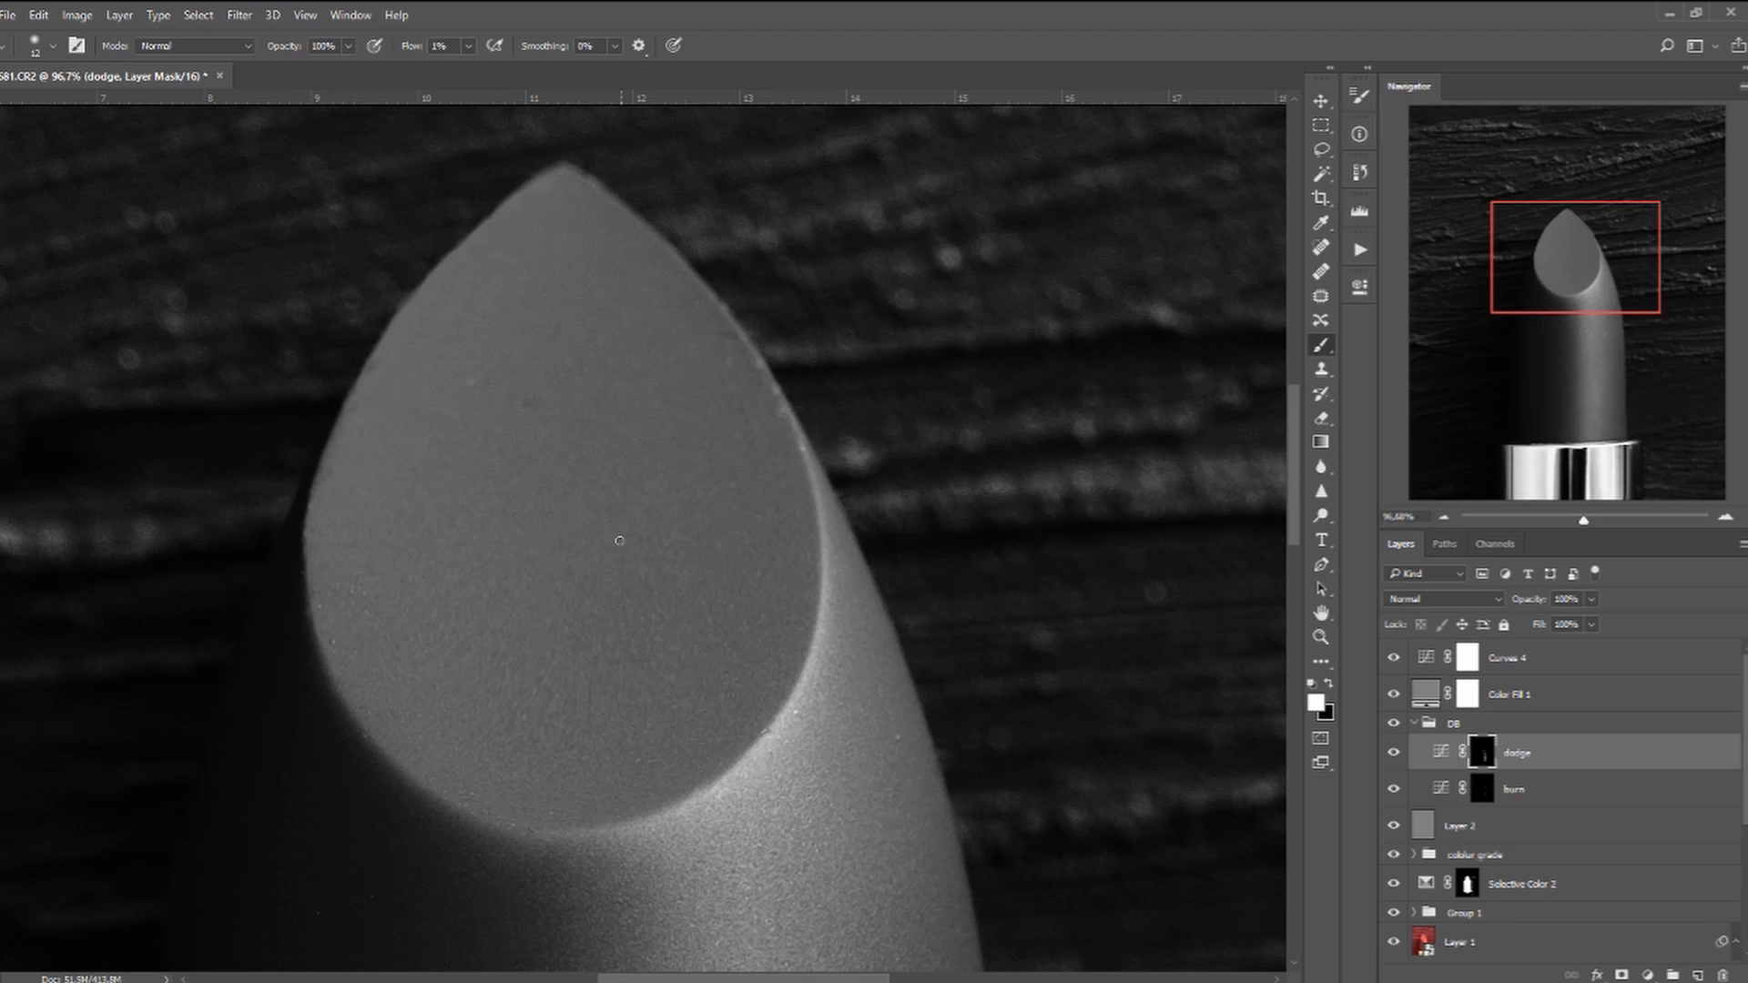
pyautogui.scroll(-6, 633, 589)
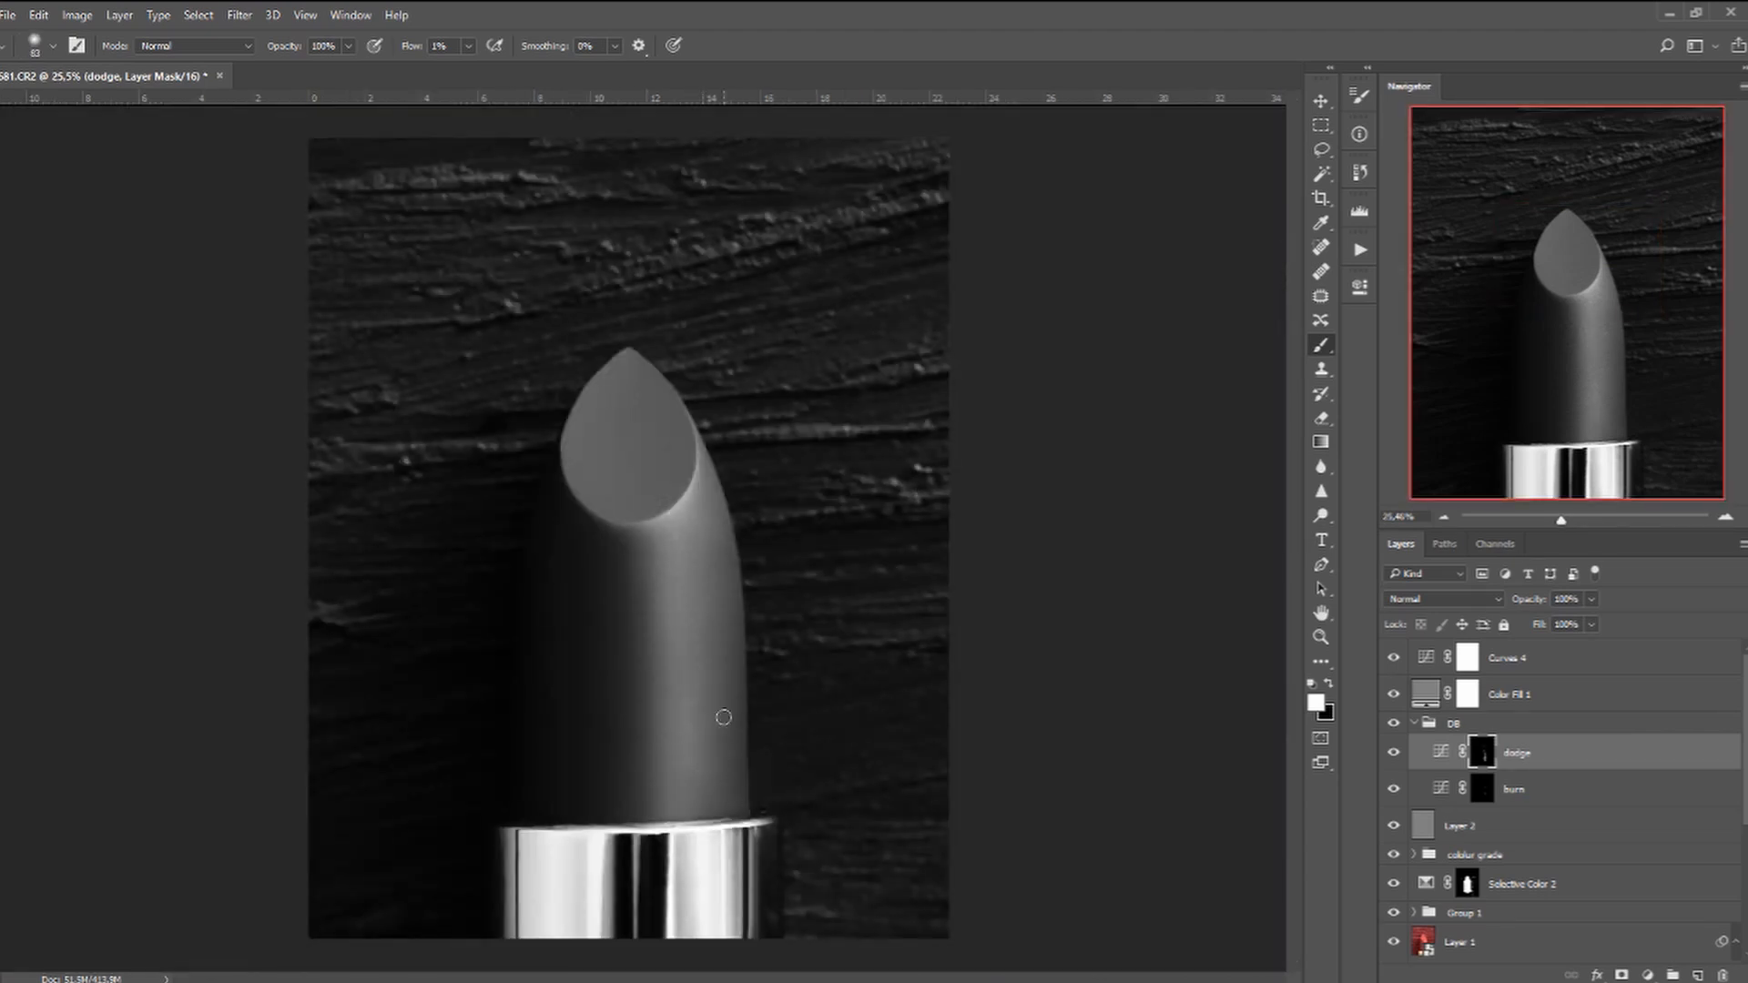
# Burn the lower highlight of the lipstick body on the burn mask and compare with the DB group hidden.
pyautogui.click(1421, 789)
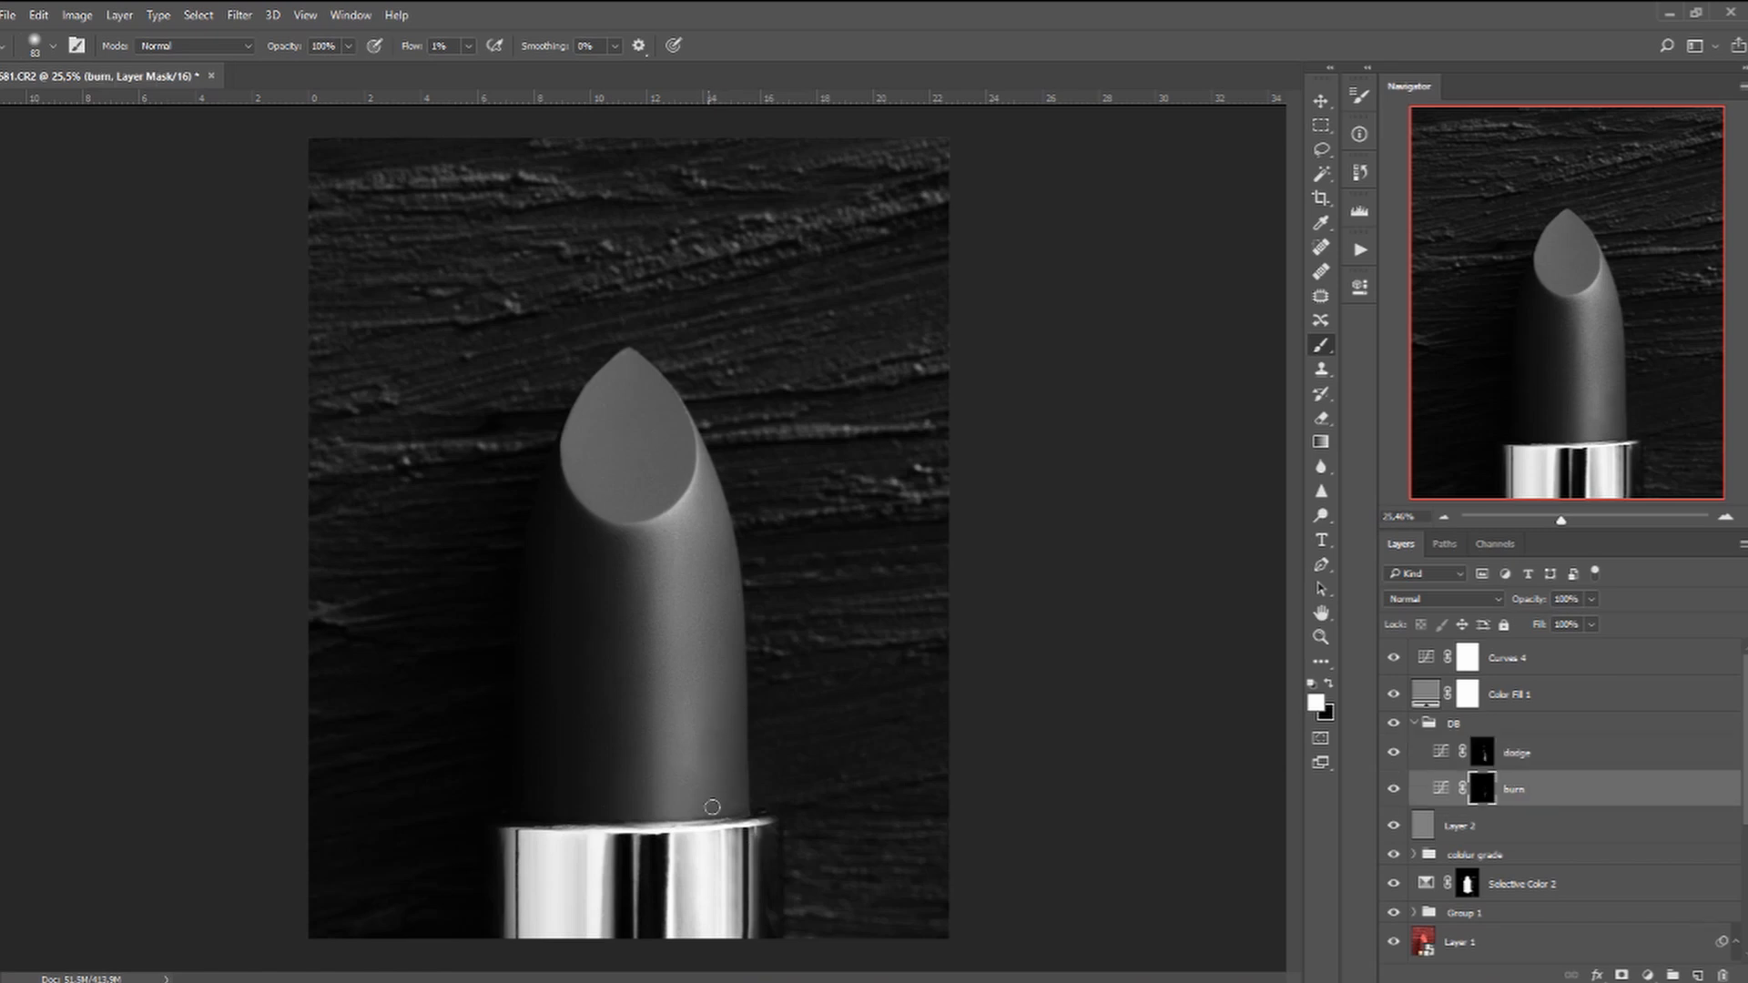
pyautogui.click(1394, 725)
pyautogui.click(1394, 725)
pyautogui.moveTo(718, 681); pyautogui.dragTo(694, 759)
# Group the grey Color Fill and the helper Curves adjustment and hide the group.
pyautogui.click(1505, 697)
pyautogui.keyDown('shift'); pyautogui.click(1508, 659); pyautogui.keyUp('shift')
pyautogui.hotkey('ctrl', 'g')
pyautogui.click(1394, 651)
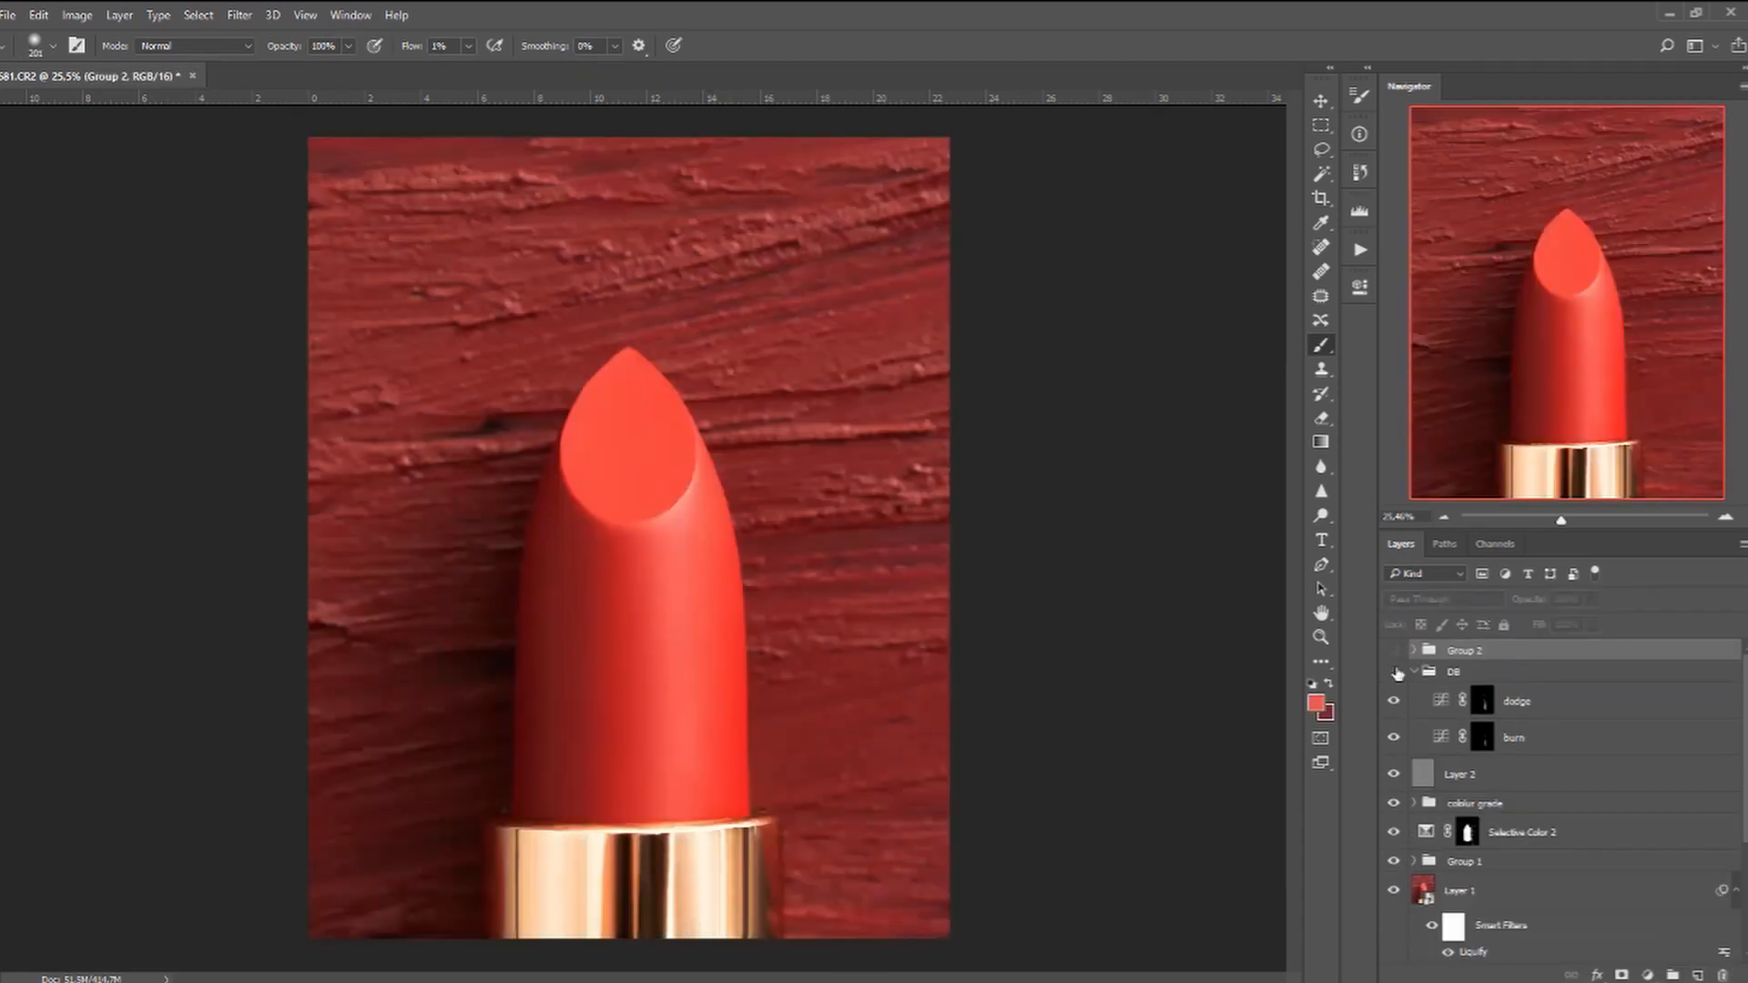
# Raise the brush flow to 17% and dodge the lipstick body's highlight and the tip's edge.
pyautogui.click(1503, 703)
pyautogui.click(468, 46)
pyautogui.moveTo(468, 67); pyautogui.dragTo(480, 70)
pyautogui.moveTo(643, 548); pyautogui.dragTo(673, 564)
pyautogui.moveTo(673, 565); pyautogui.dragTo(672, 739)
pyautogui.moveTo(598, 371); pyautogui.dragTo(599, 432)
# Dodge the ridges of the textured background around the lipstick with a large brush.
pyautogui.scroll(-5, 599, 437)
pyautogui.moveTo(482, 316); pyautogui.dragTo(455, 316)
pyautogui.moveTo(455, 316); pyautogui.dragTo(590, 318)
pyautogui.moveTo(649, 366); pyautogui.dragTo(818, 323)
pyautogui.moveTo(439, 490); pyautogui.dragTo(545, 484)
pyautogui.moveTo(736, 597); pyautogui.dragTo(818, 590)
pyautogui.moveTo(770, 730); pyautogui.dragTo(796, 726)
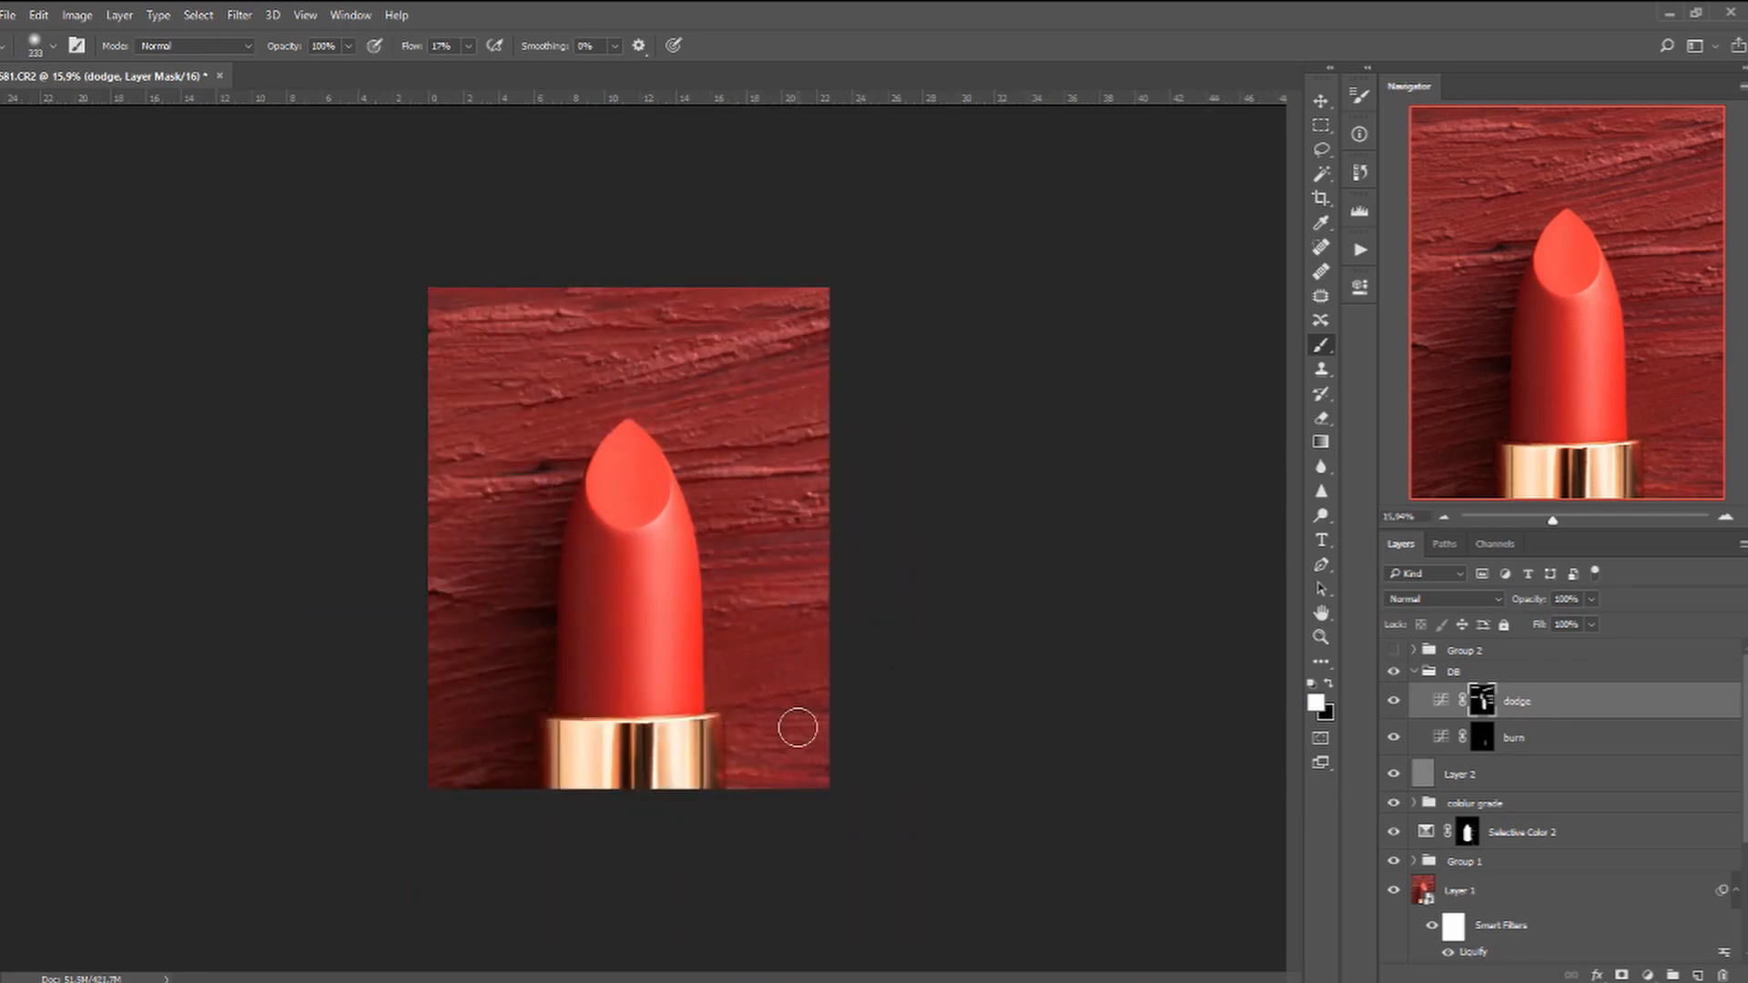
# Lower the brush flow to 3% and dodge softly across the shaded side of the lipstick body.
pyautogui.click(468, 45)
pyautogui.moveTo(468, 68); pyautogui.dragTo(454, 94)
pyautogui.moveTo(578, 606); pyautogui.dragTo(614, 606)
# Burn parts of the textured background on the burn mask, raising the brush flow to 10%.
pyautogui.click(1513, 746)
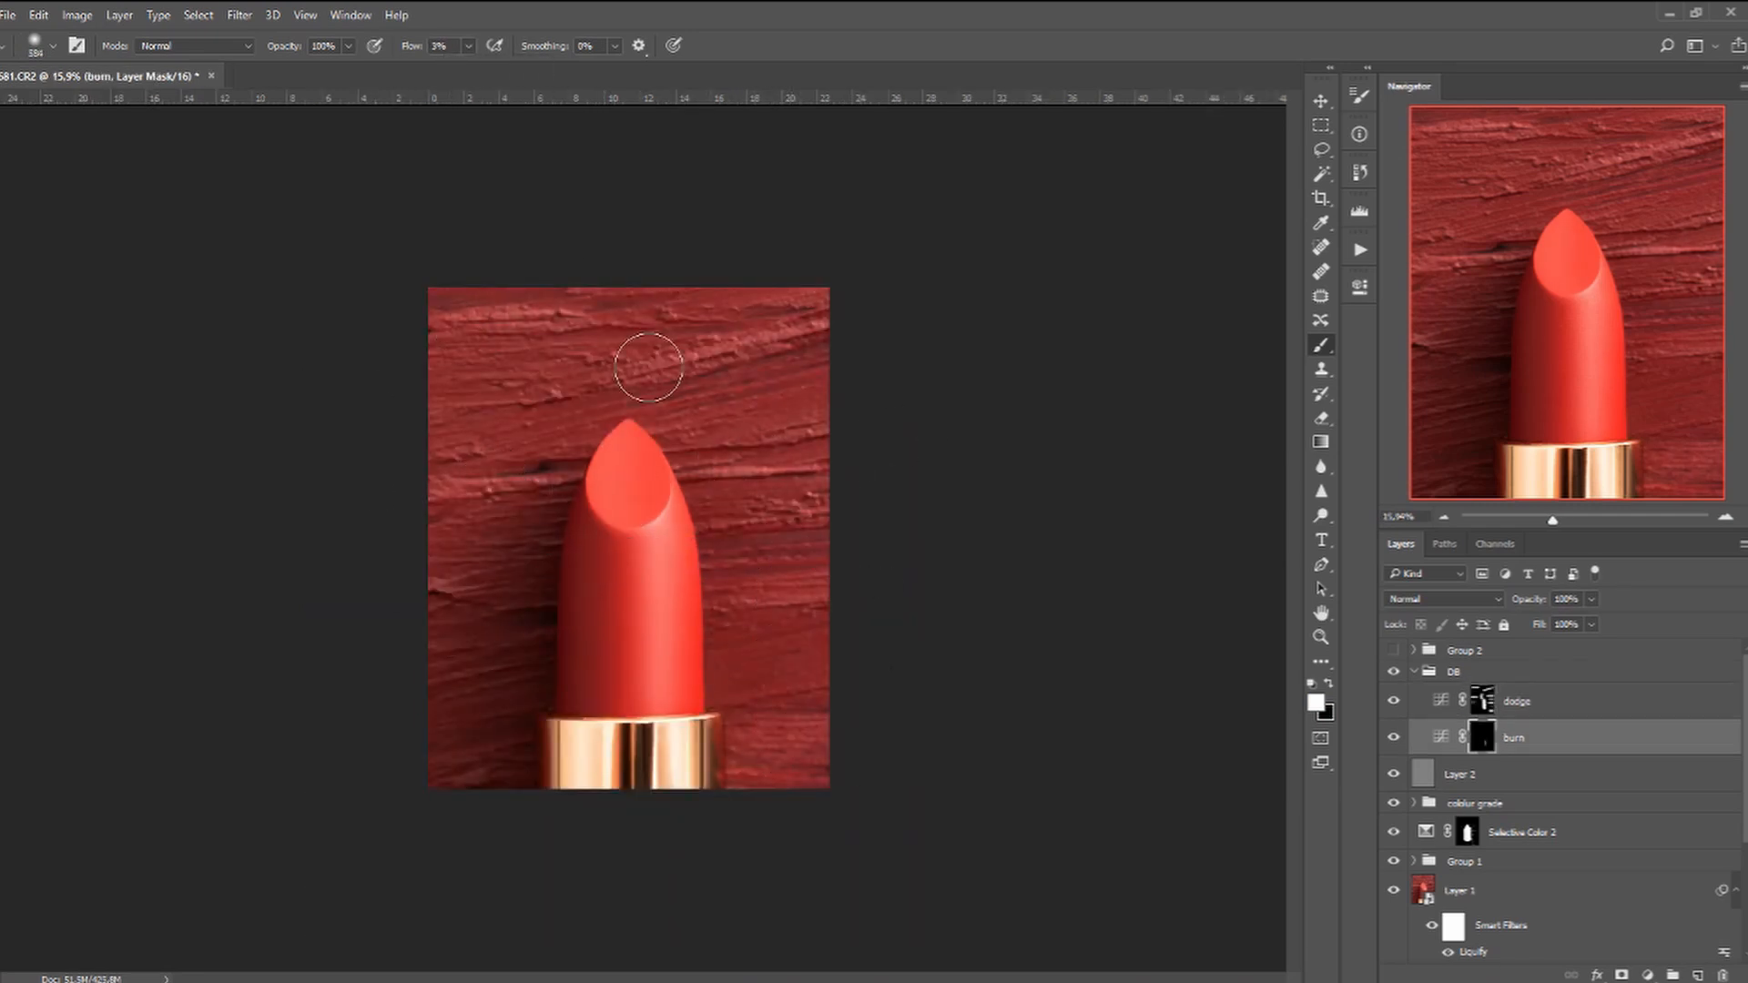
pyautogui.moveTo(796, 632); pyautogui.dragTo(758, 638)
pyautogui.click(468, 45)
pyautogui.moveTo(463, 71); pyautogui.dragTo(470, 72)
pyautogui.moveTo(480, 364); pyautogui.dragTo(452, 338)
# Collapse the DB group and reduce its opacity.
pyautogui.click(1411, 672)
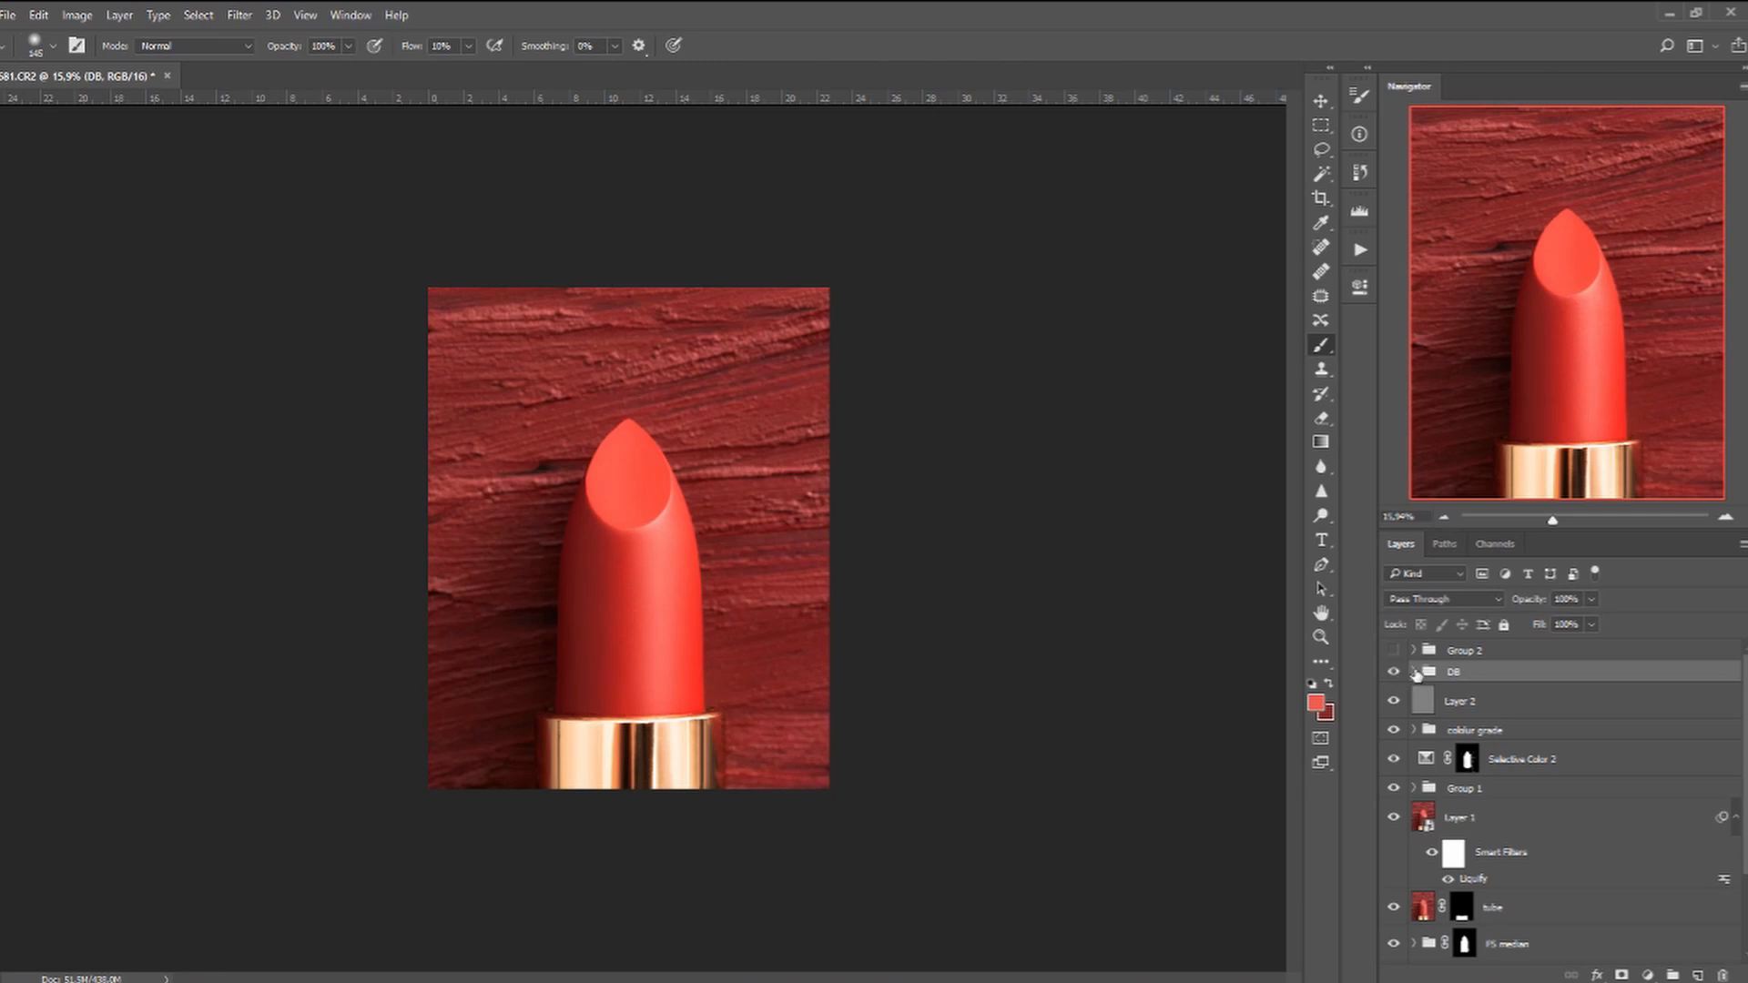
pyautogui.click(1414, 672)
pyautogui.moveTo(1591, 599); pyautogui.dragTo(1582, 629)
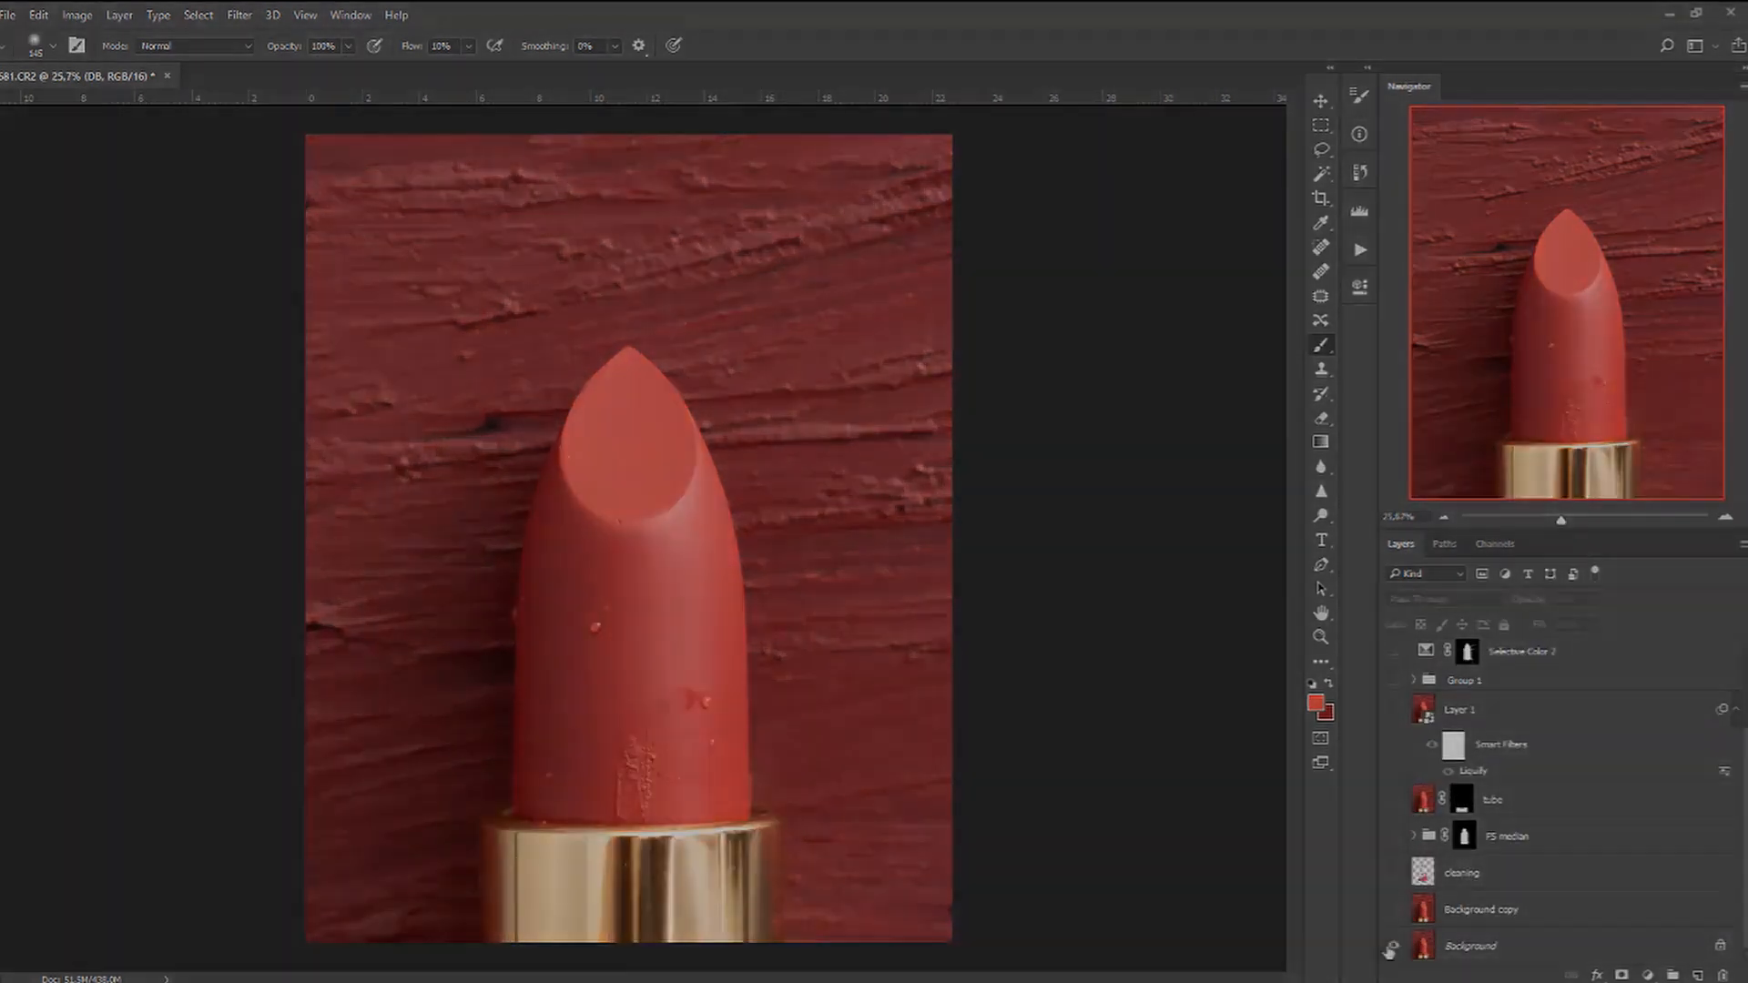